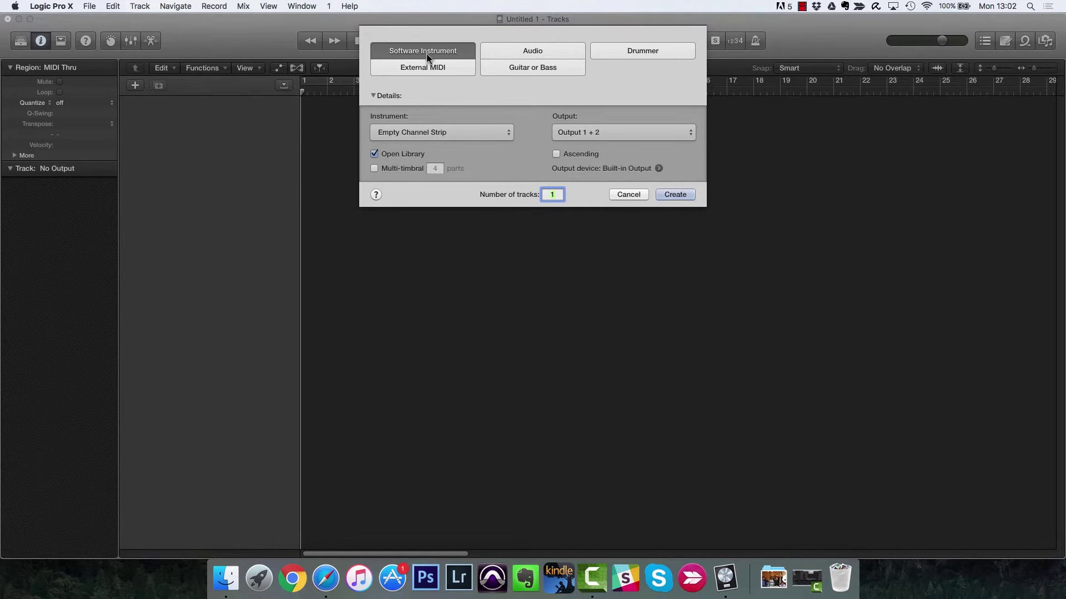
- Create an instrument track with the Steinway Grand Piano patch and play a few test notes
left_click(664, 197)
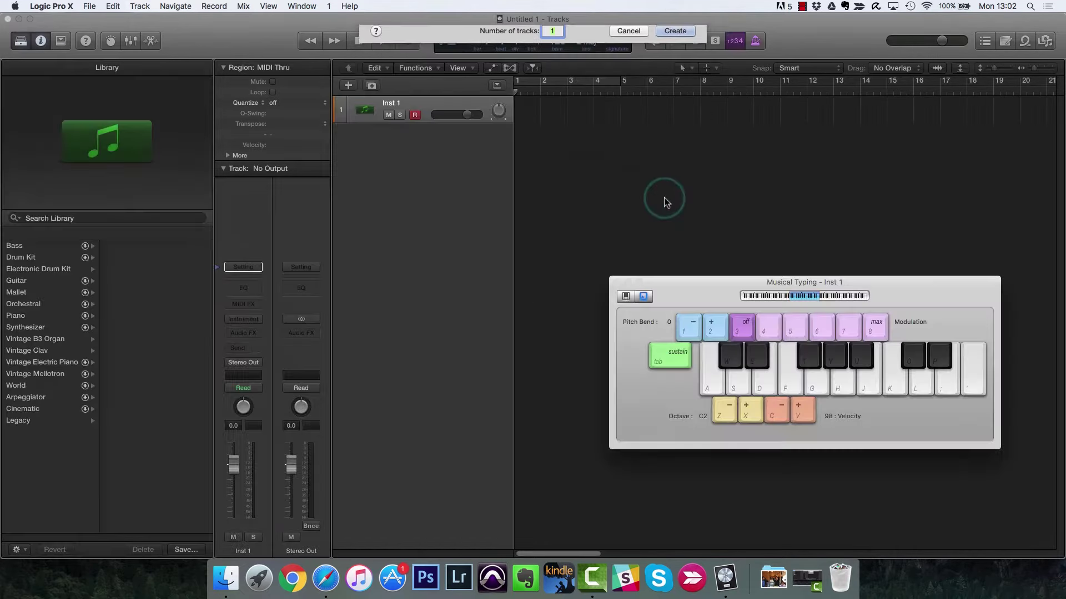
left_click(53, 316)
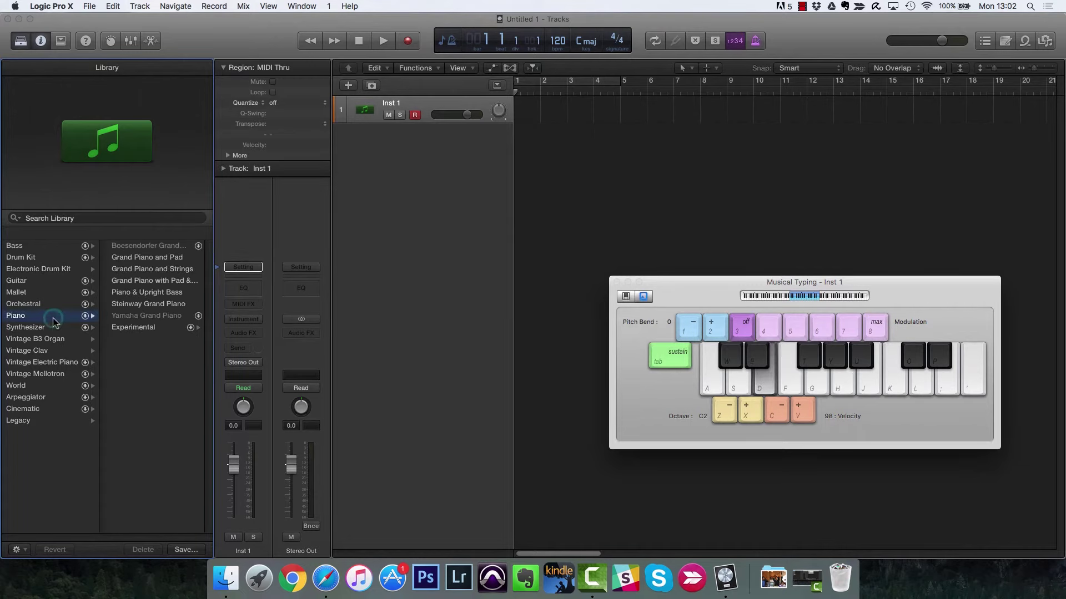
left_click(138, 302)
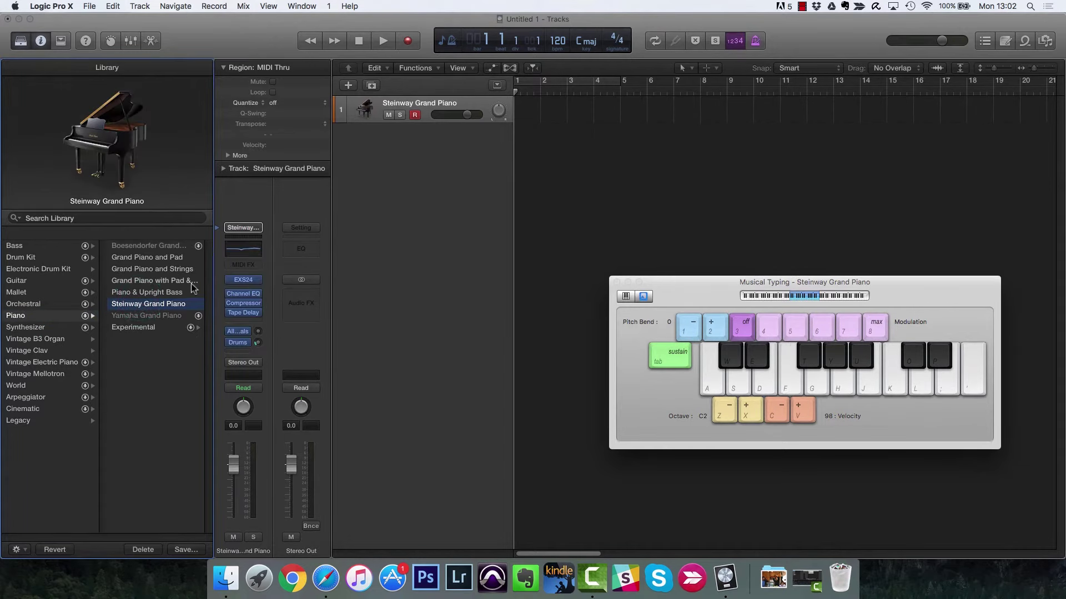
key("f")
key("a")
key("g")
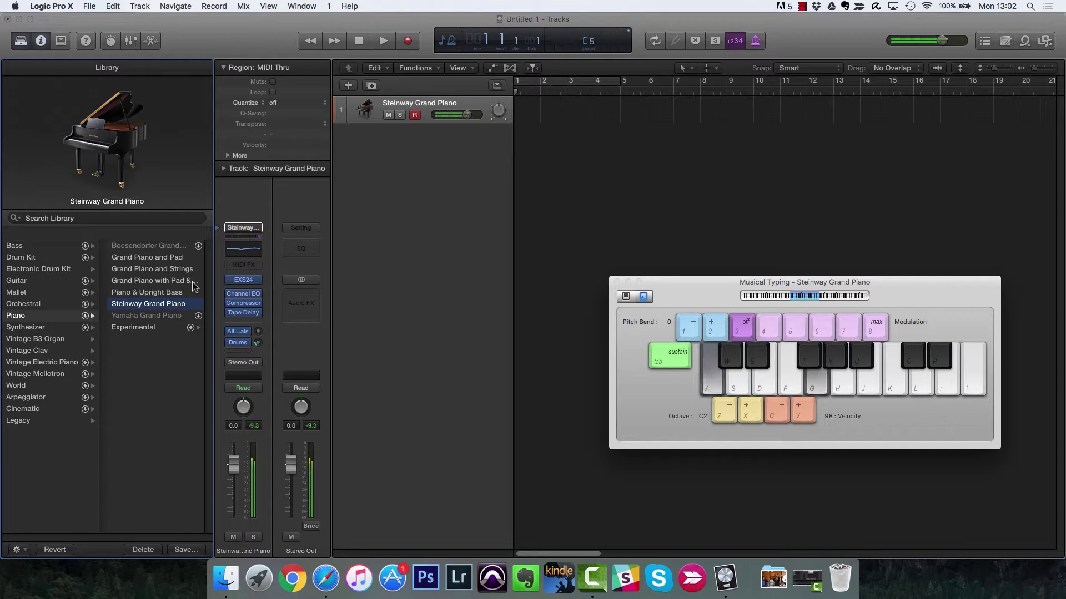
key("s")
key("h")
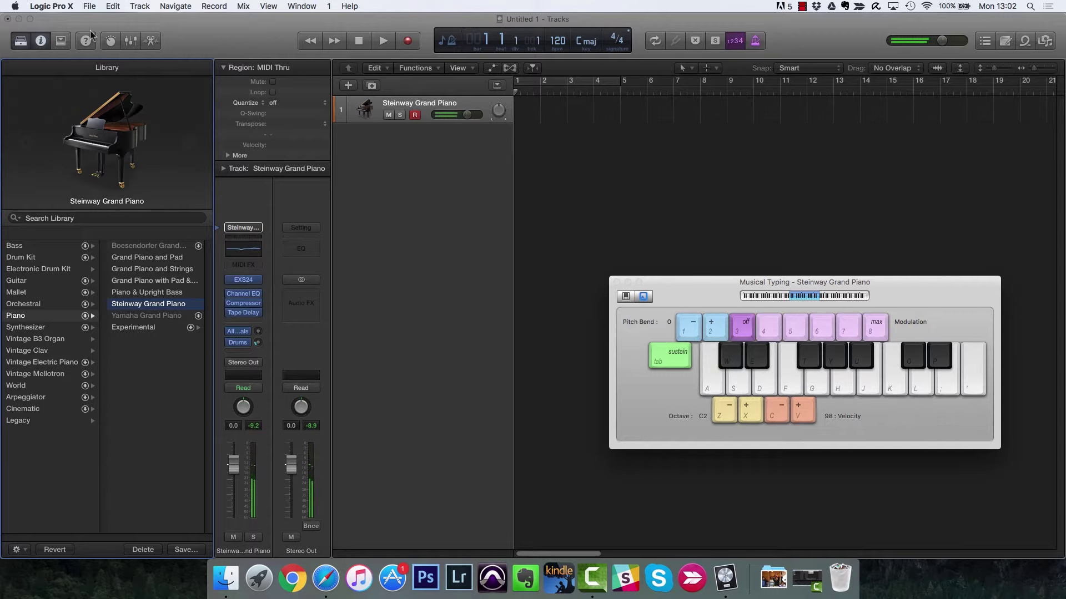
- Hide the Library, the Inspector and the Musical Typing keyboard so only the tracks area shows
left_click(20, 41)
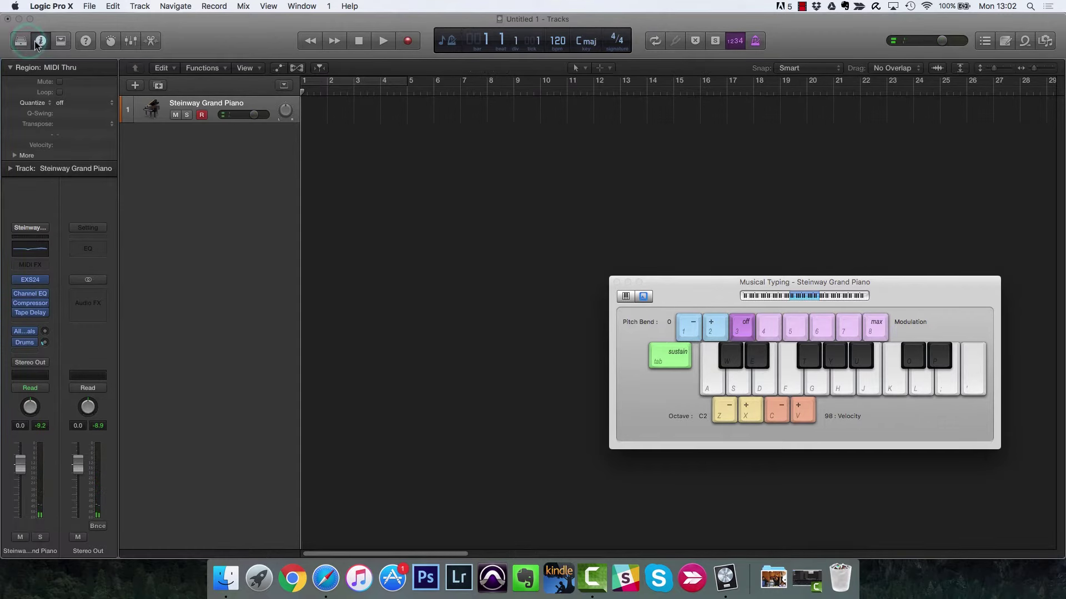
left_click(41, 41)
left_click(616, 282)
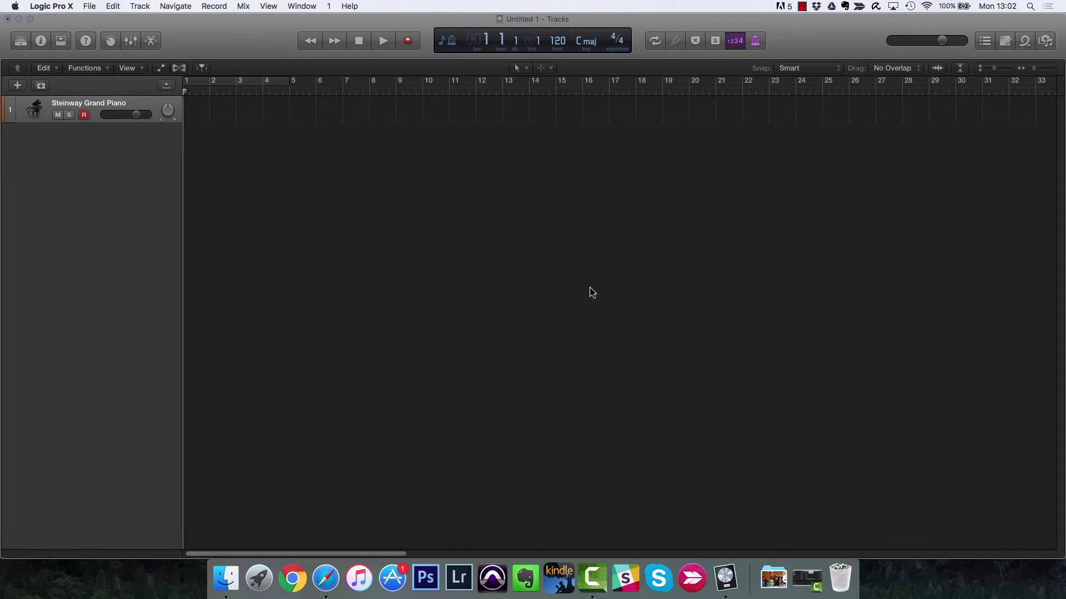
- Switch to screenset 2 and close its Tracks window without saving
left_click(329, 6)
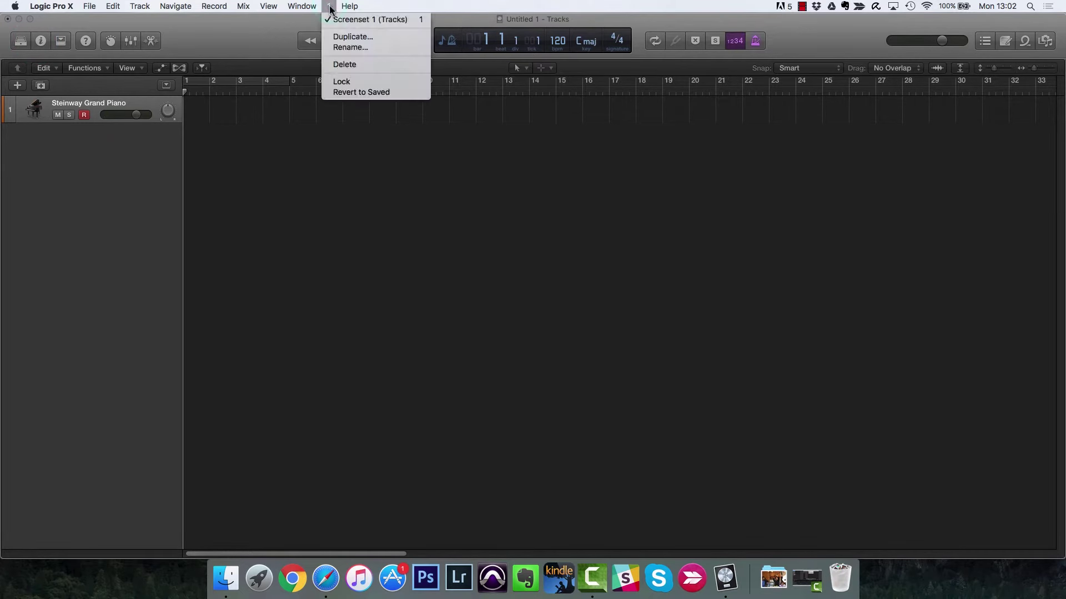
left_click(329, 7)
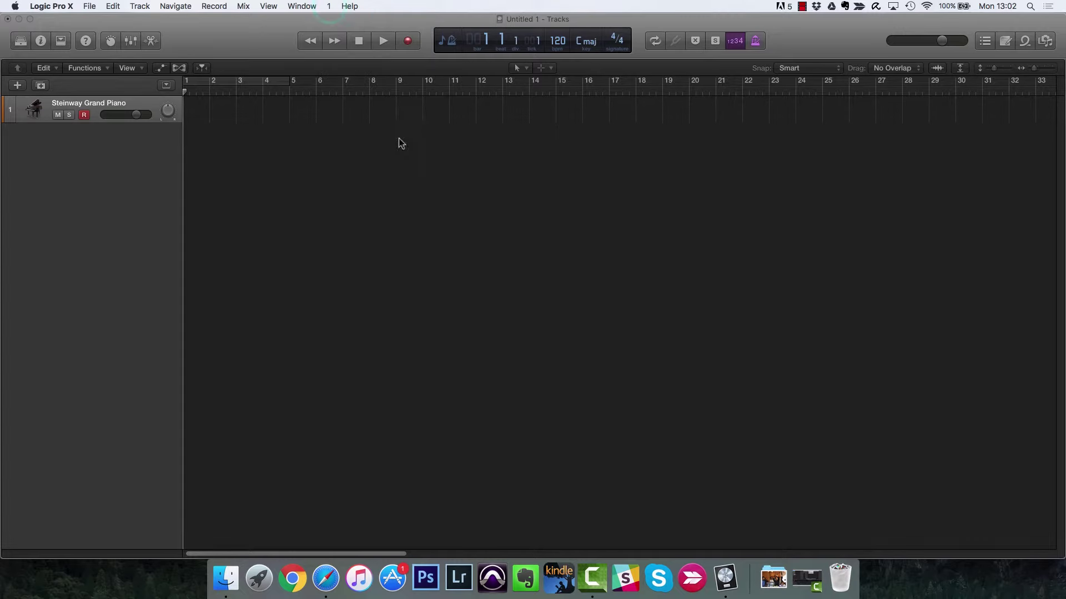
key("2")
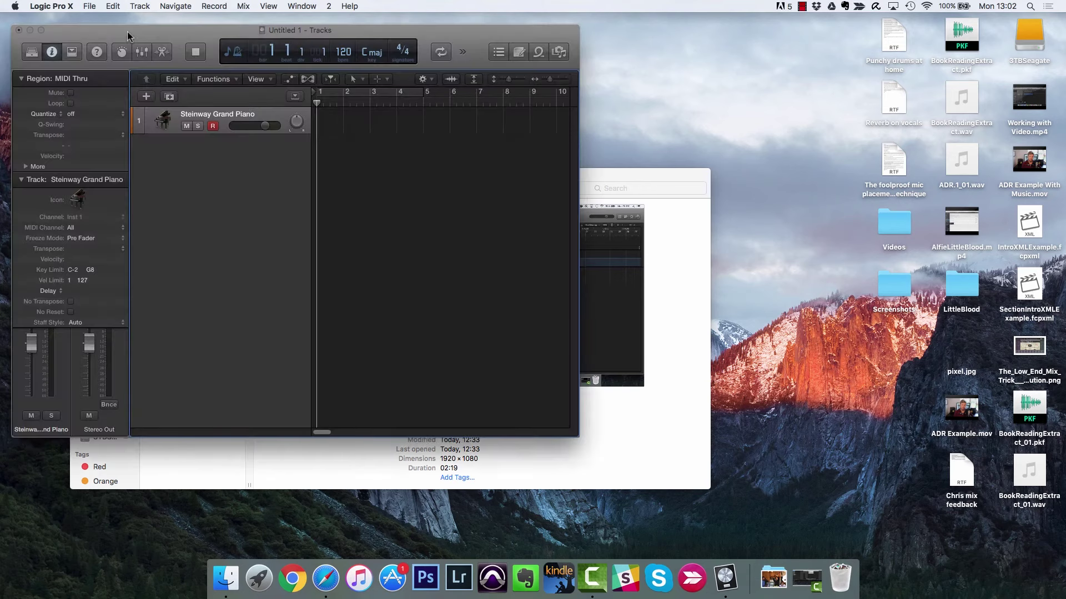
left_click_drag(113, 32, 104, 21)
left_click(11, 21)
left_click(577, 199)
- Open the Score Editor and stretch it across the top of the screen
left_click(313, 10)
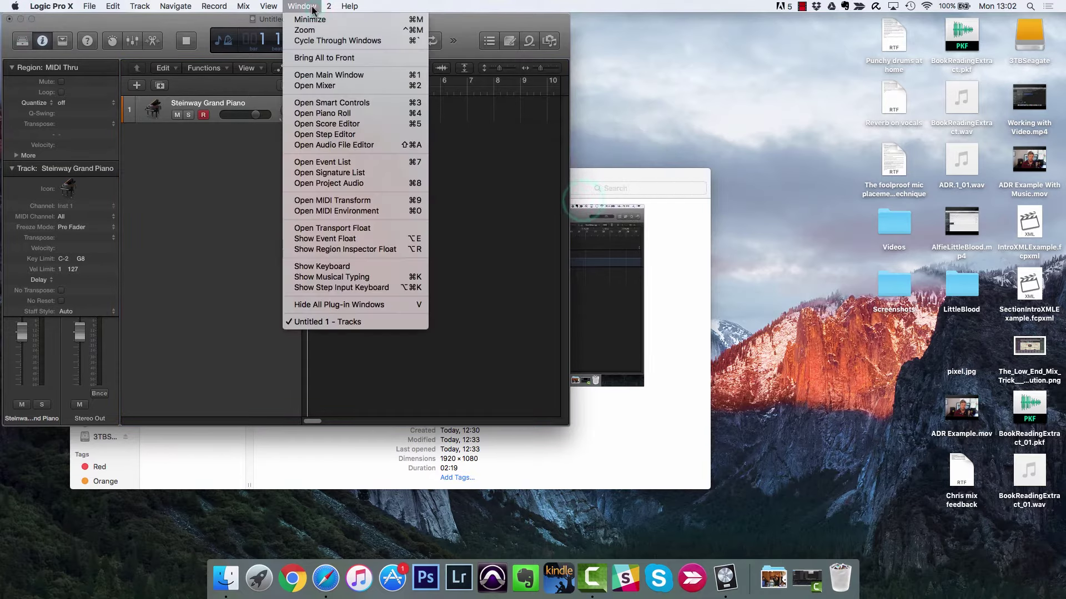
left_click(354, 123)
double_click(165, 20)
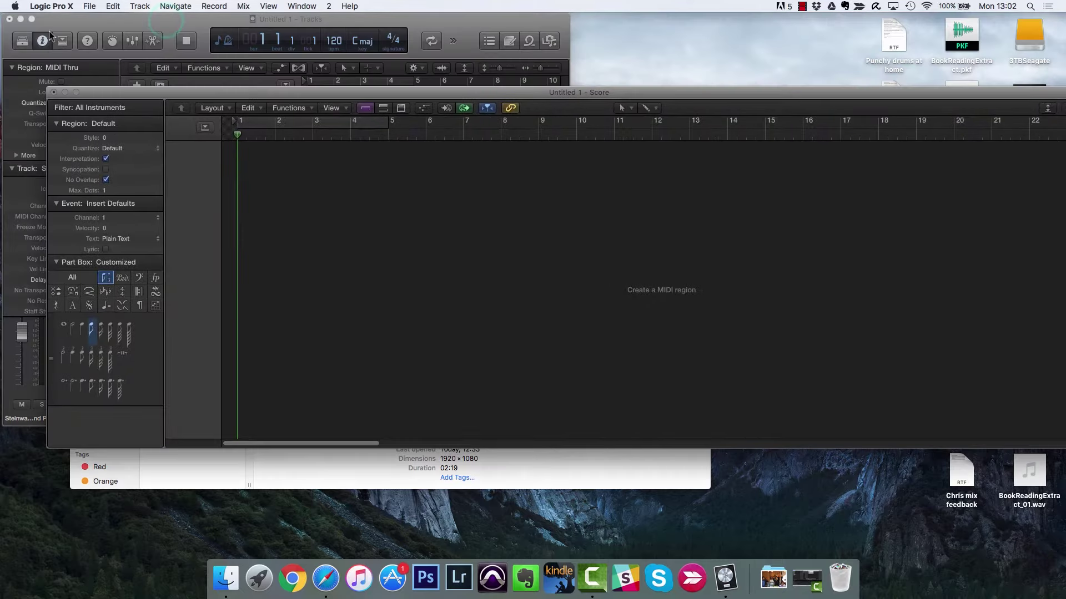
left_click(10, 19)
double_click(140, 93)
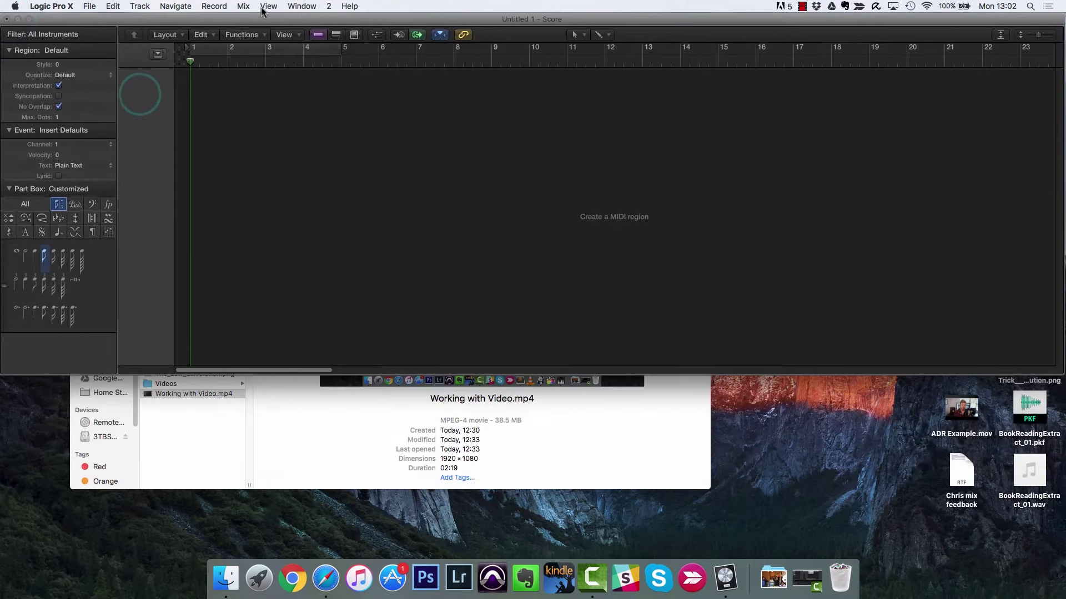
- Open the Piano Roll below the score and nudge the score window into place
left_click(301, 6)
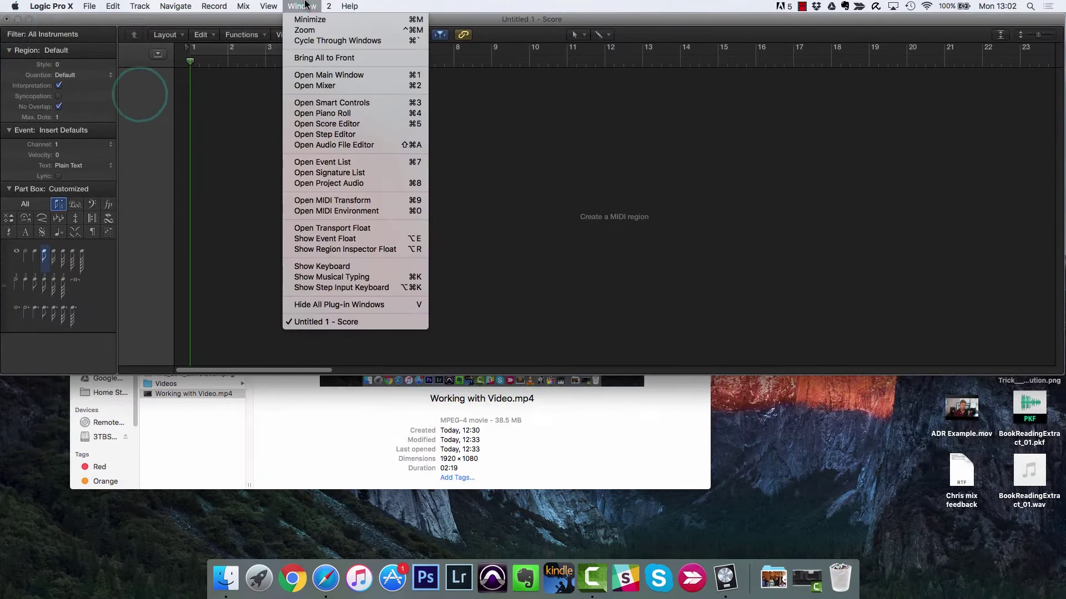
left_click(358, 114)
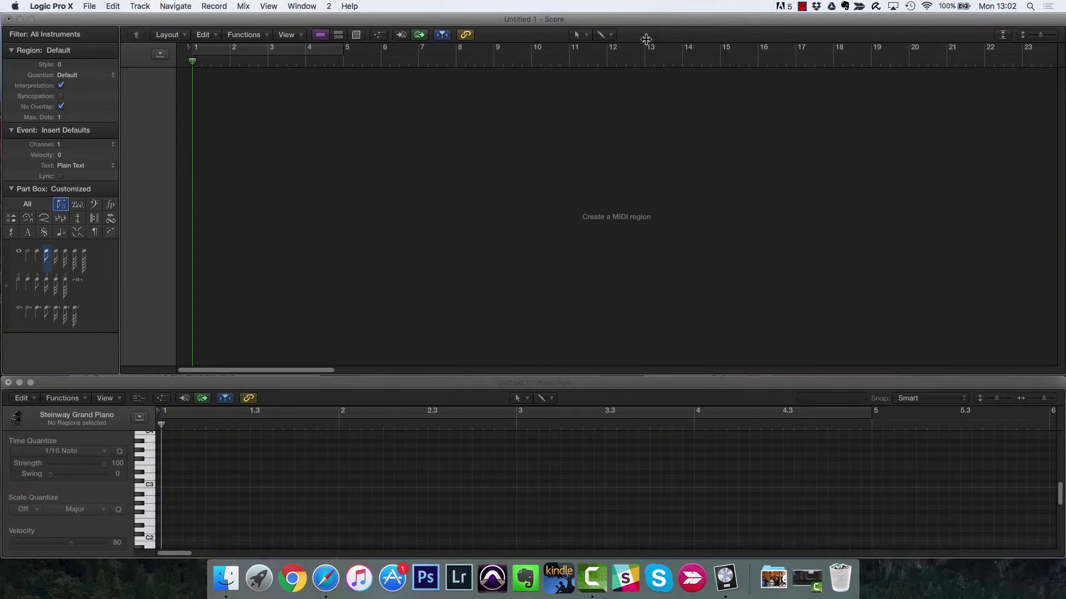
left_click_drag(599, 15, 598, 16)
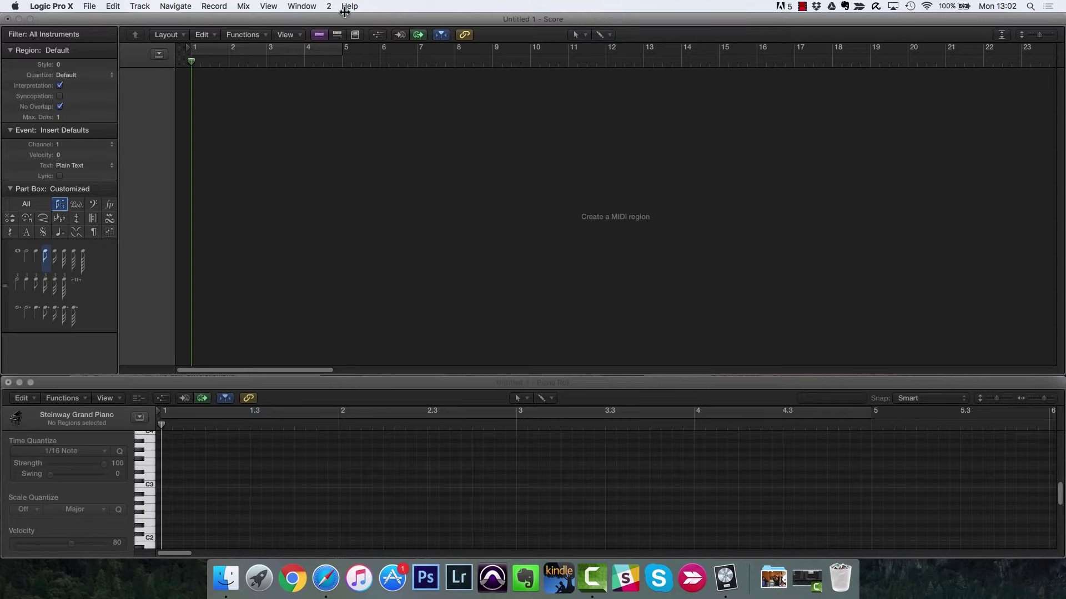
left_click(328, 6)
- Lock screenset 2 and save the project as a template named Notation
left_click(353, 91)
left_click(93, 7)
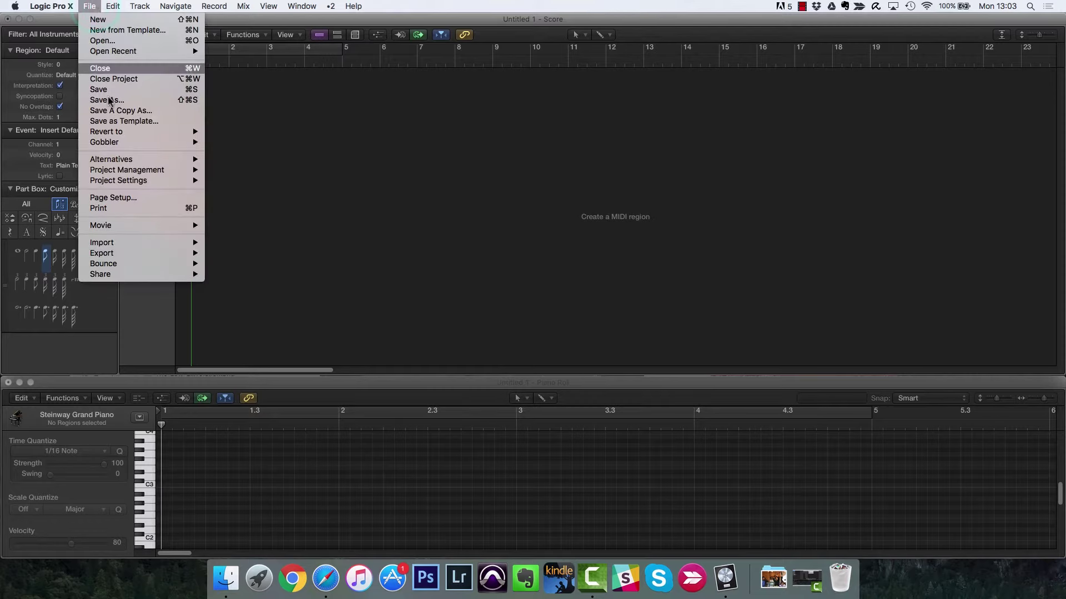
left_click(139, 123)
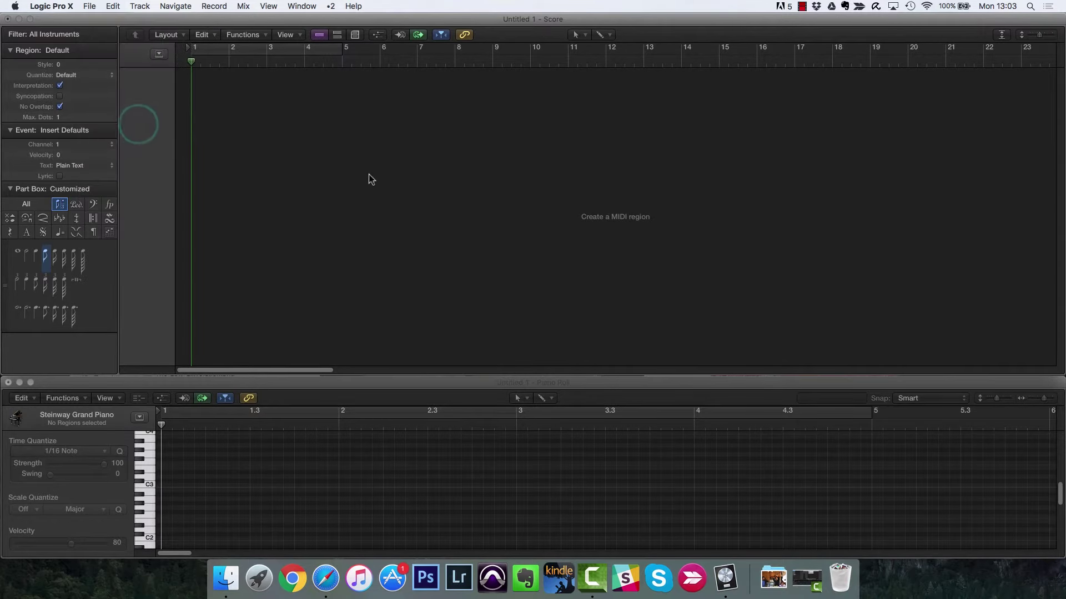
type("Notati")
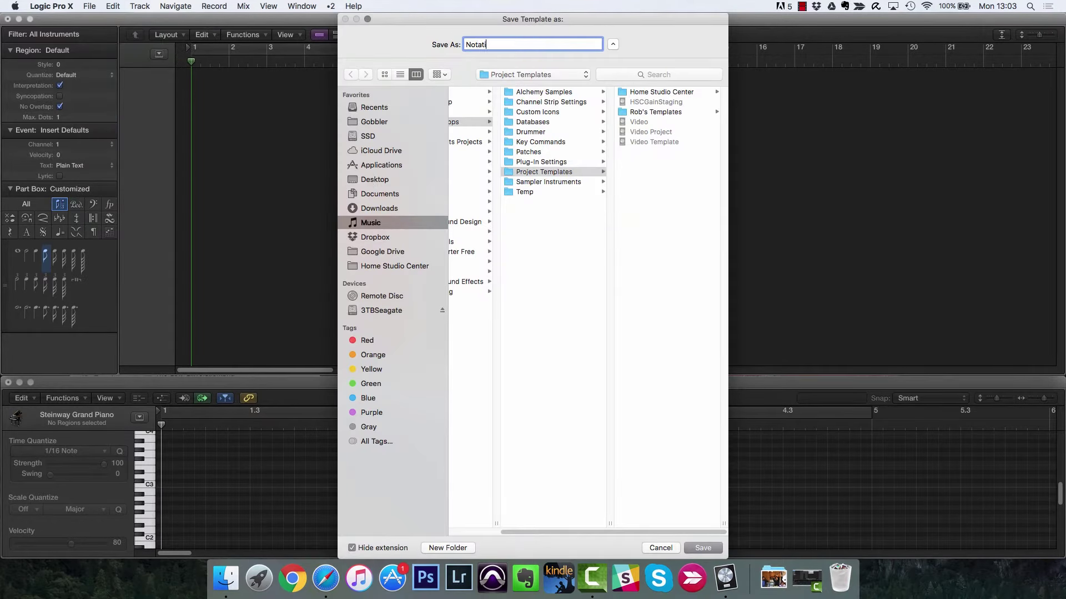
key("Return")
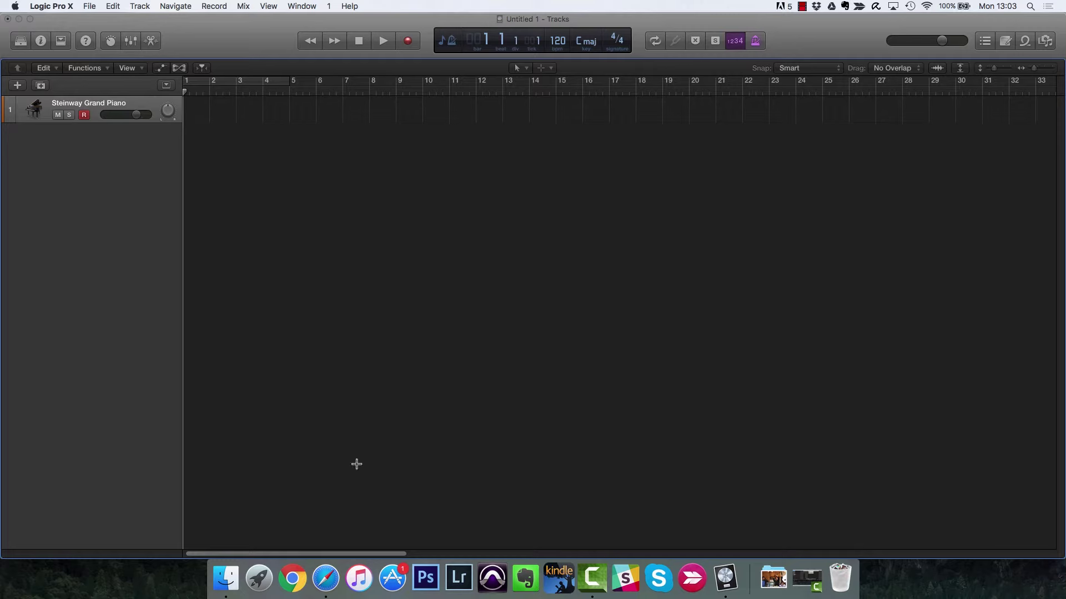
- Create an empty MIDI region on the piano track starting at bar 1
right_click(222, 113)
left_click(246, 112)
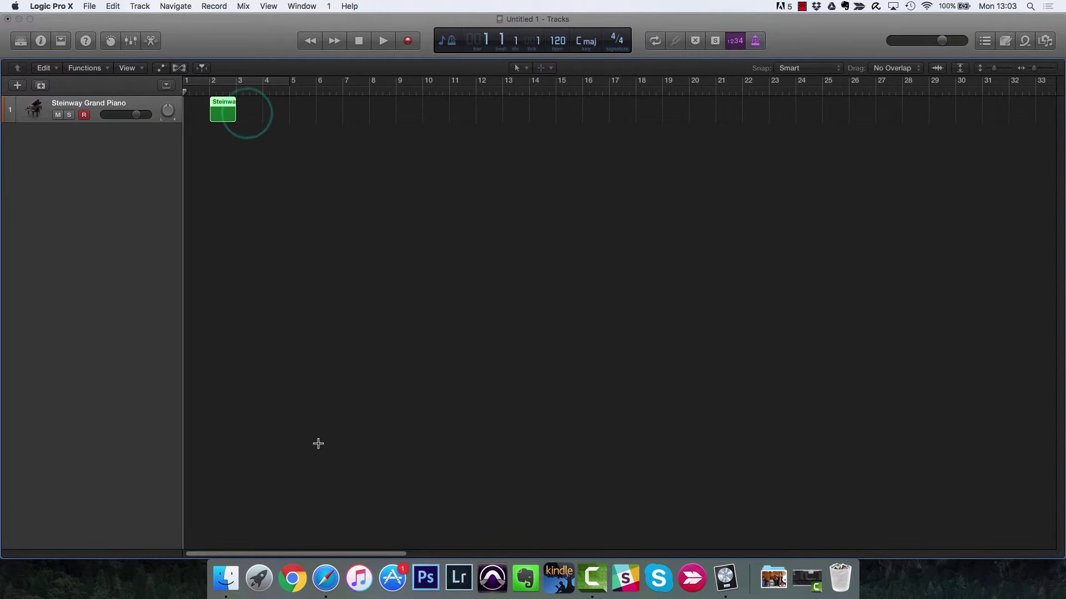
left_click_drag(223, 107, 196, 107)
- Extend the region to end at bar 129, then show the score screenset 2
key("super+Left")
key("super+Left")
key("super+Left")
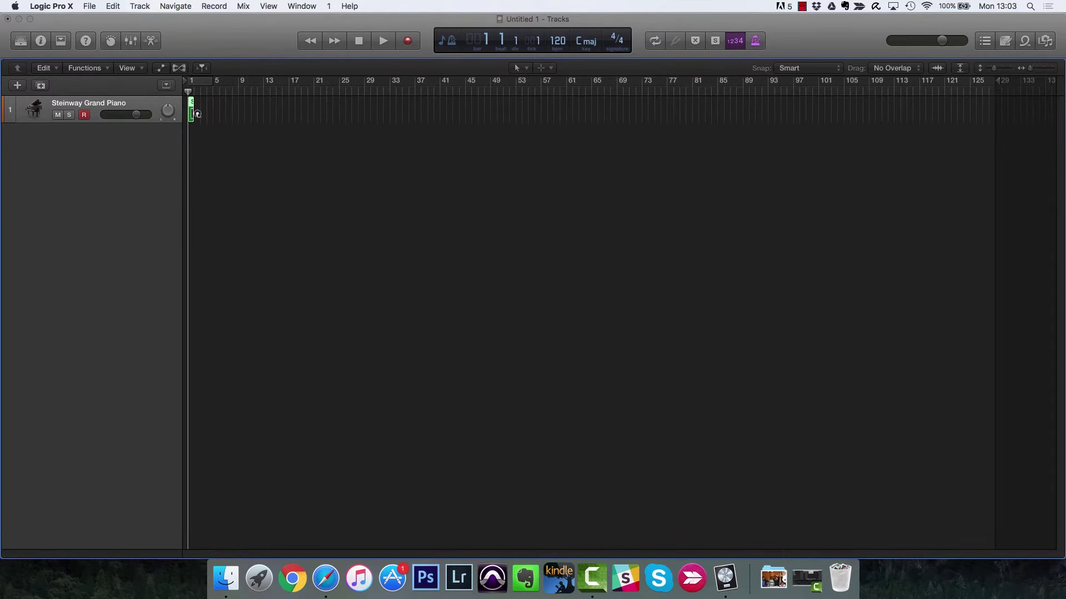
key("super+Right")
key("super+Right")
key("super+Right")
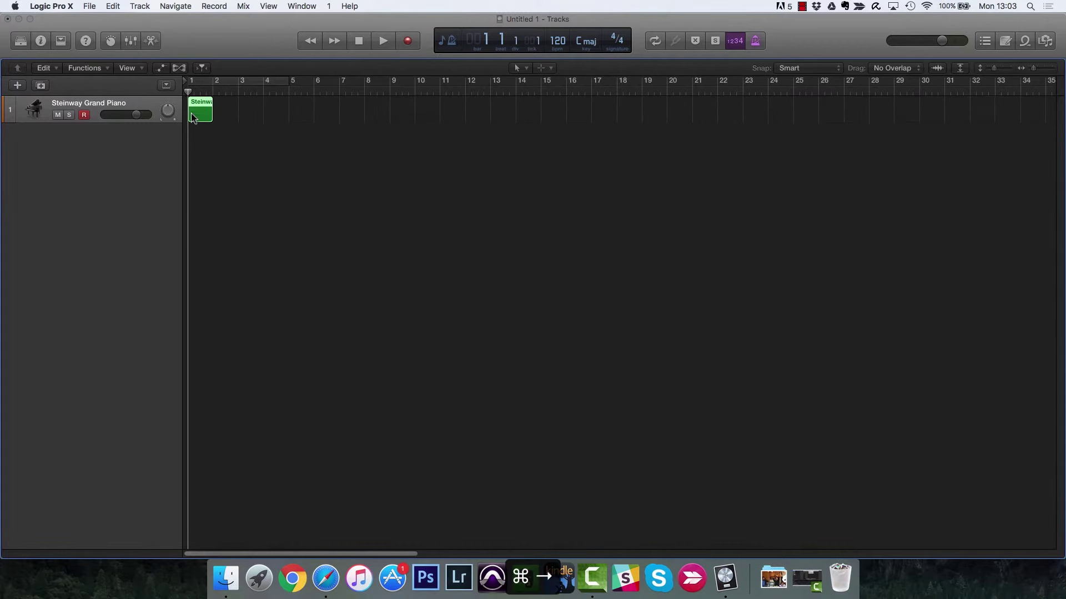
left_click_drag(205, 116, 947, 138)
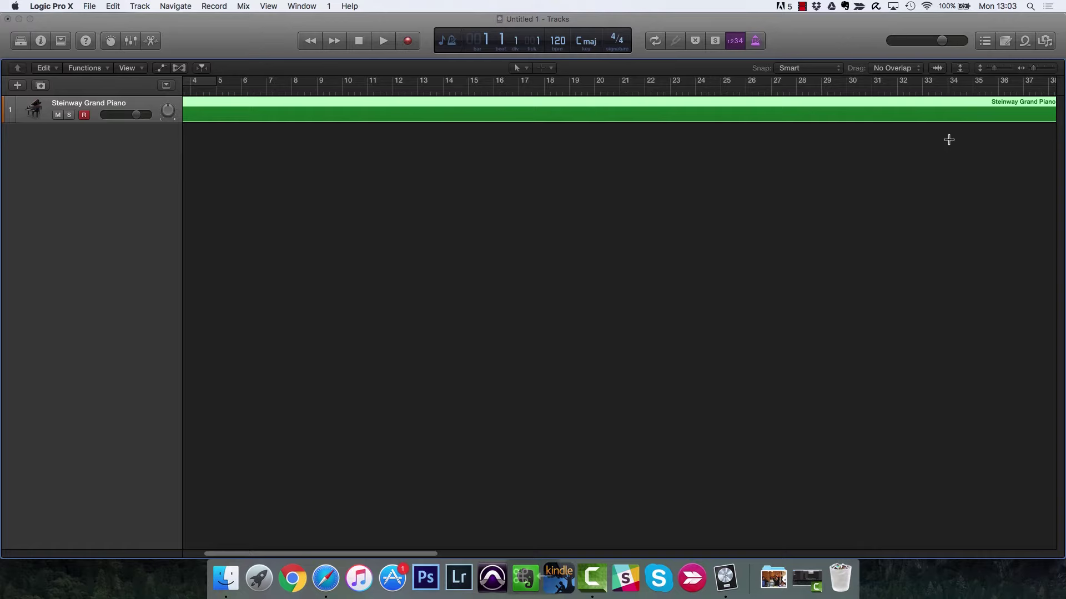
key("super+Left")
key("super+Left")
key("super+Left")
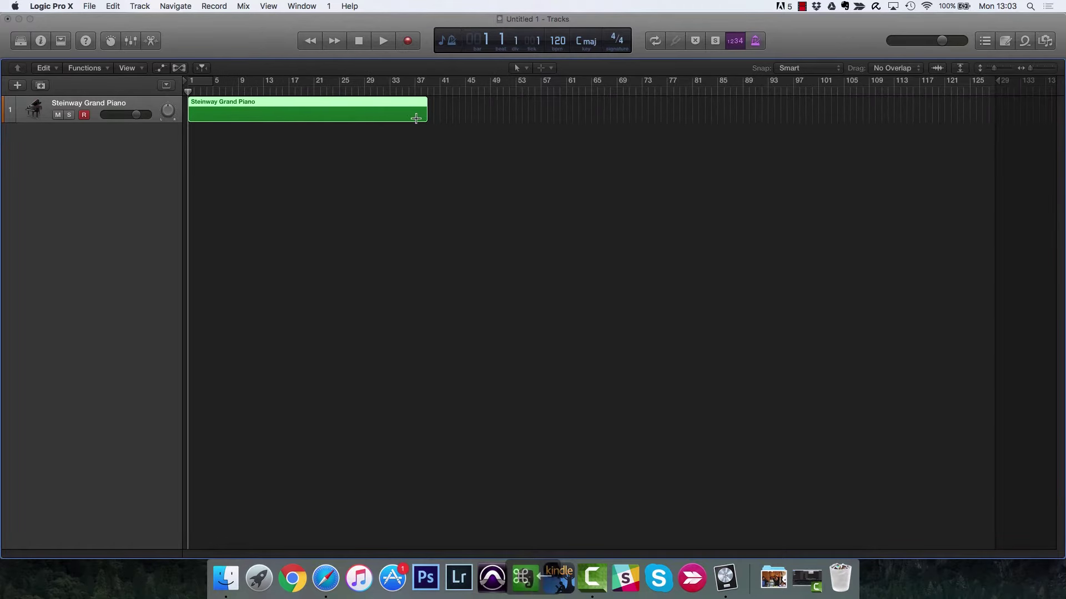
left_click_drag(425, 115, 1026, 129)
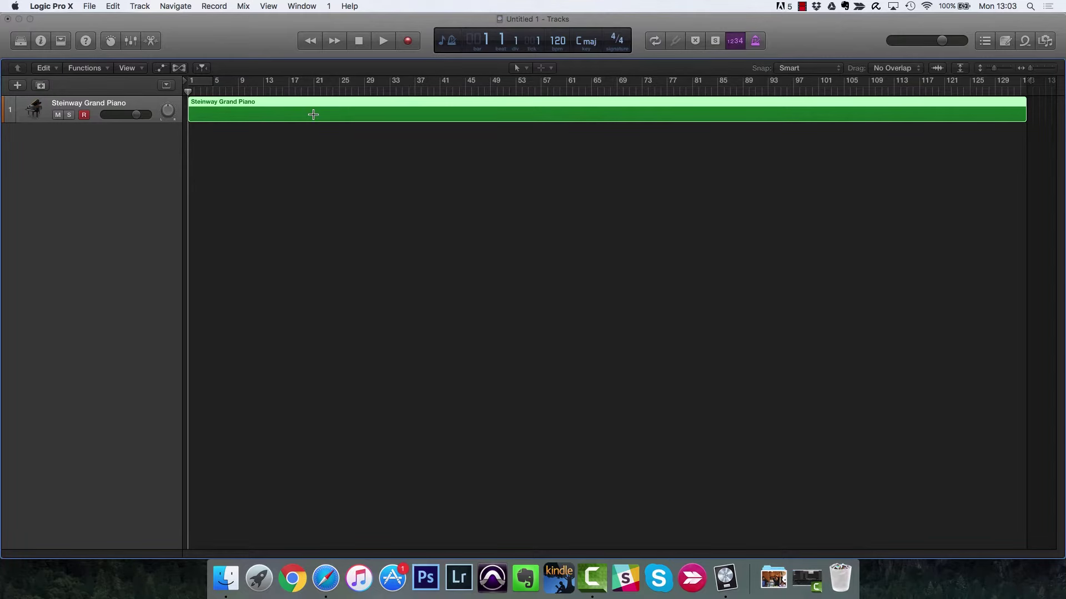
key("2")
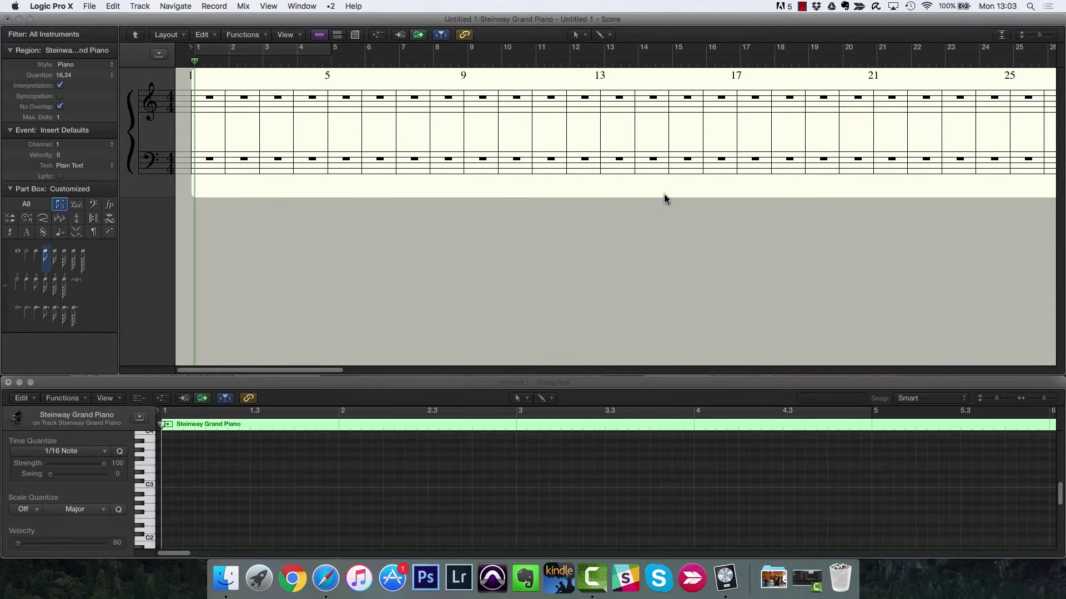
- Go back to tracks screenset 1 and adjust the view
key("1")
scroll(261, 474, "up", 3)
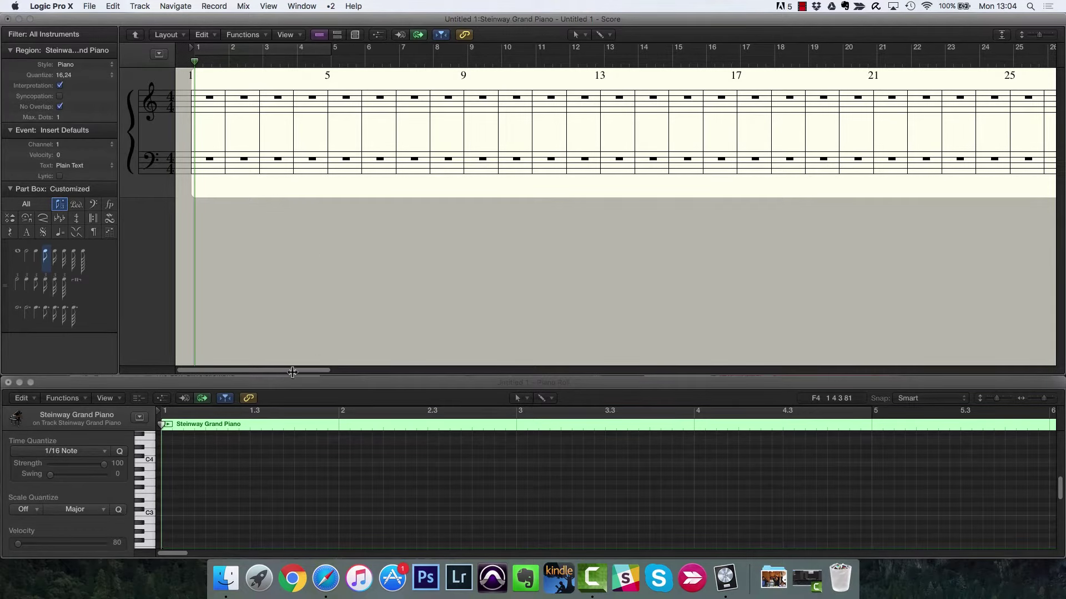
left_click_drag(293, 371, 599, 368)
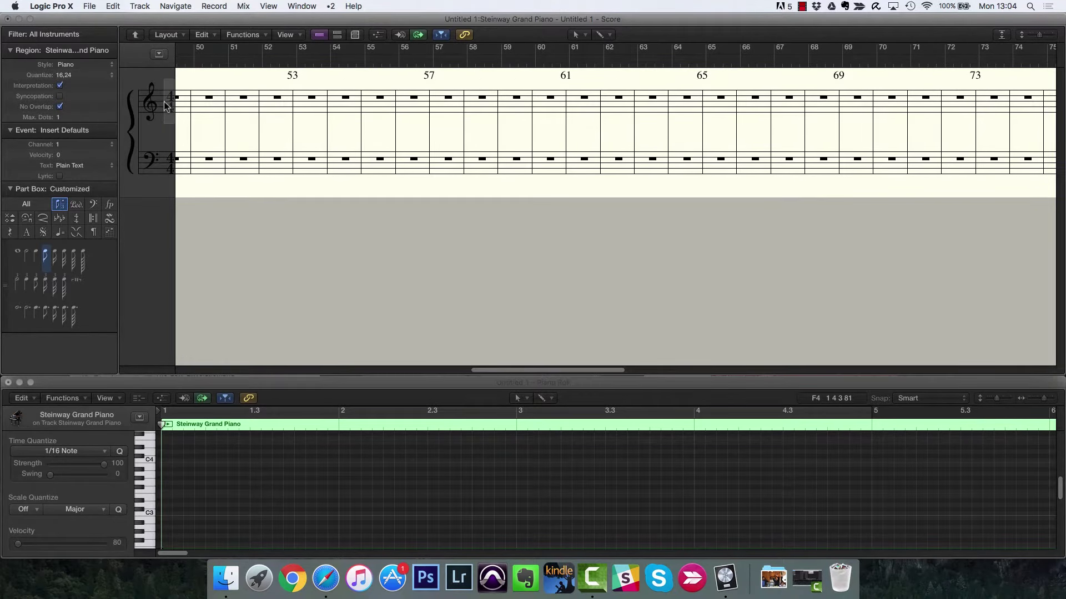
left_click_drag(525, 369, 198, 355)
- Browse the piano score in page view, then return to linear view
left_click(339, 35)
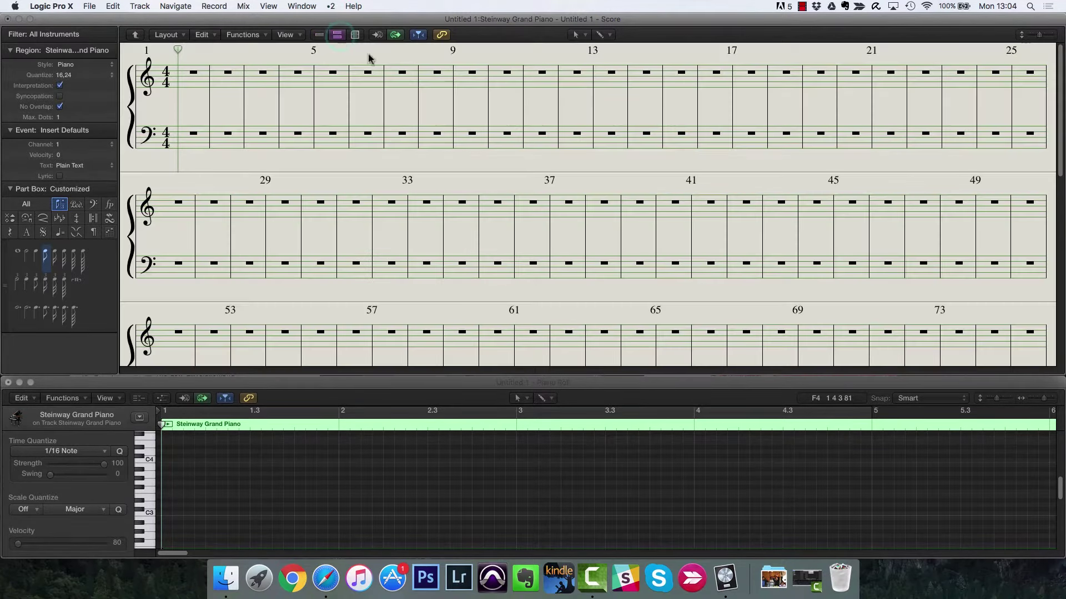
scroll(749, 200, "down", 10)
scroll(752, 198, "up", 10)
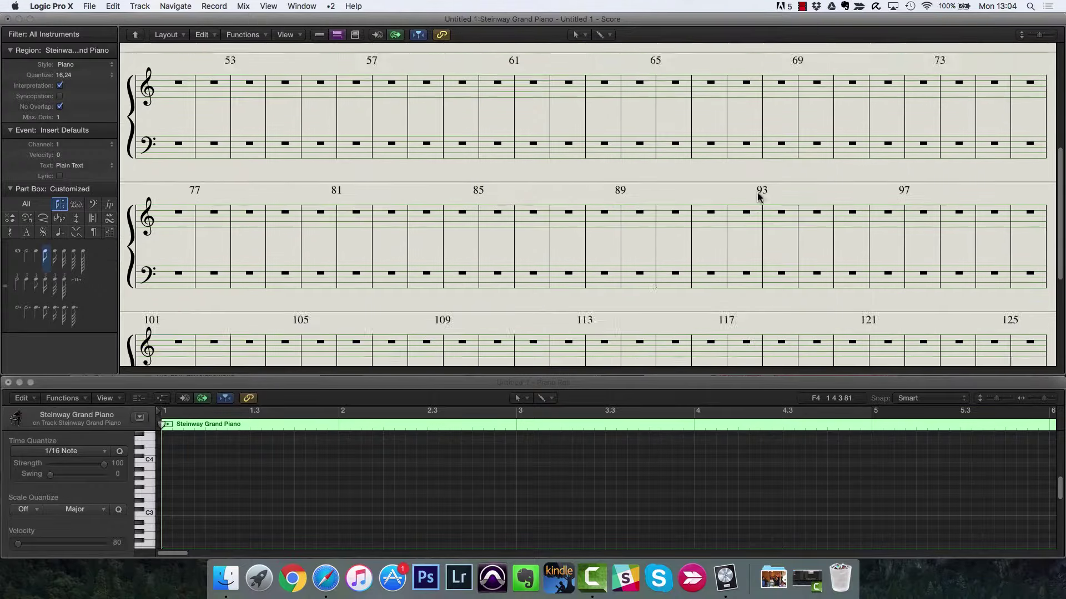
left_click(356, 35)
scroll(623, 222, "down", 5)
scroll(616, 217, "down", 10)
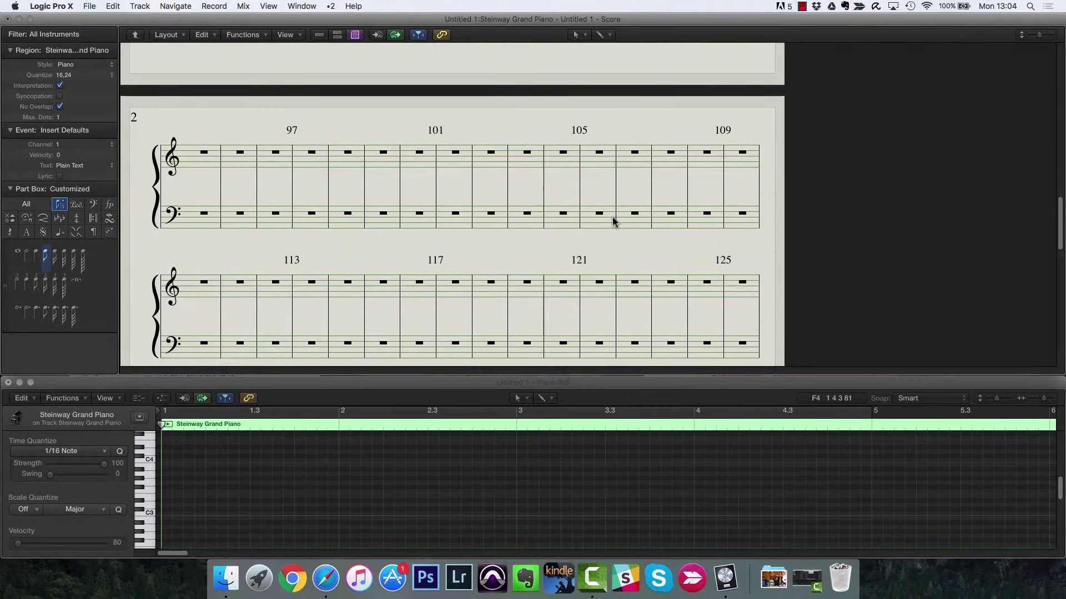
scroll(612, 215, "up", 15)
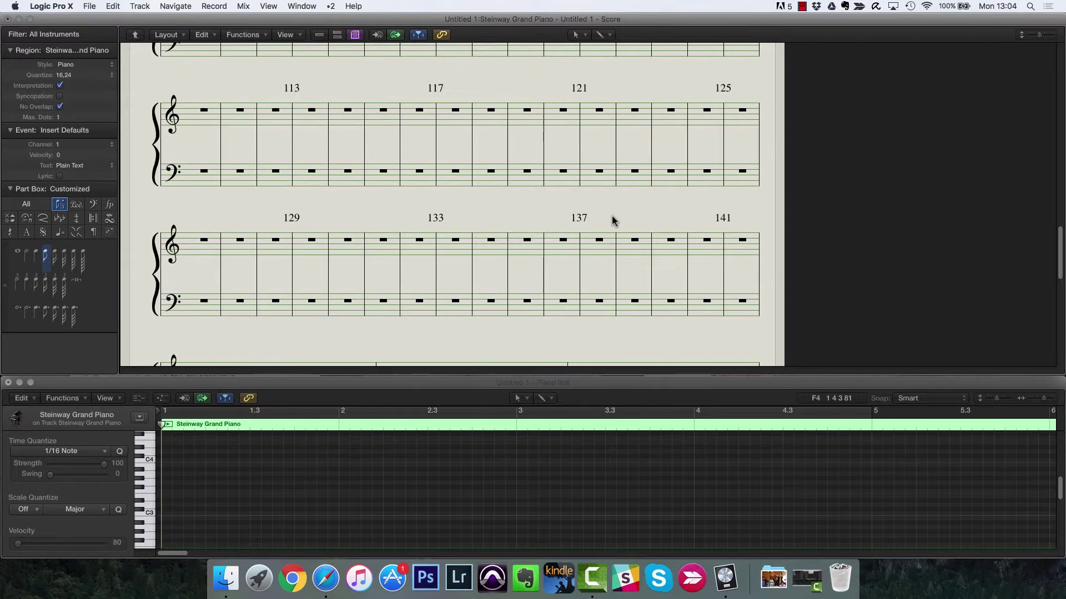
left_click(322, 35)
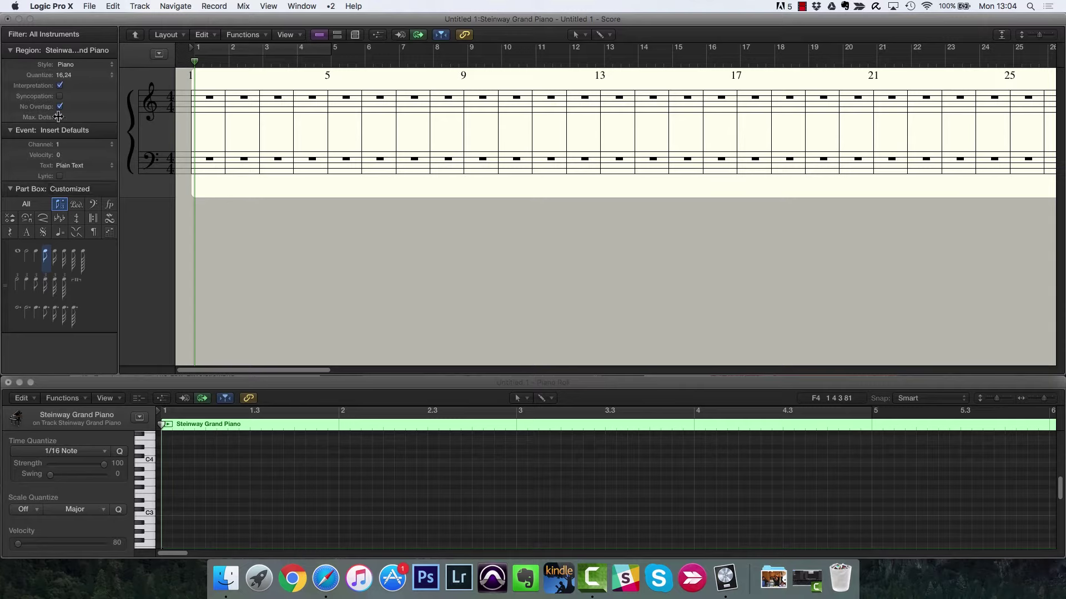
- Turn on the Part Box groups for clefs, trills, barlines, and key and time signatures
left_click(76, 205)
left_click(93, 205)
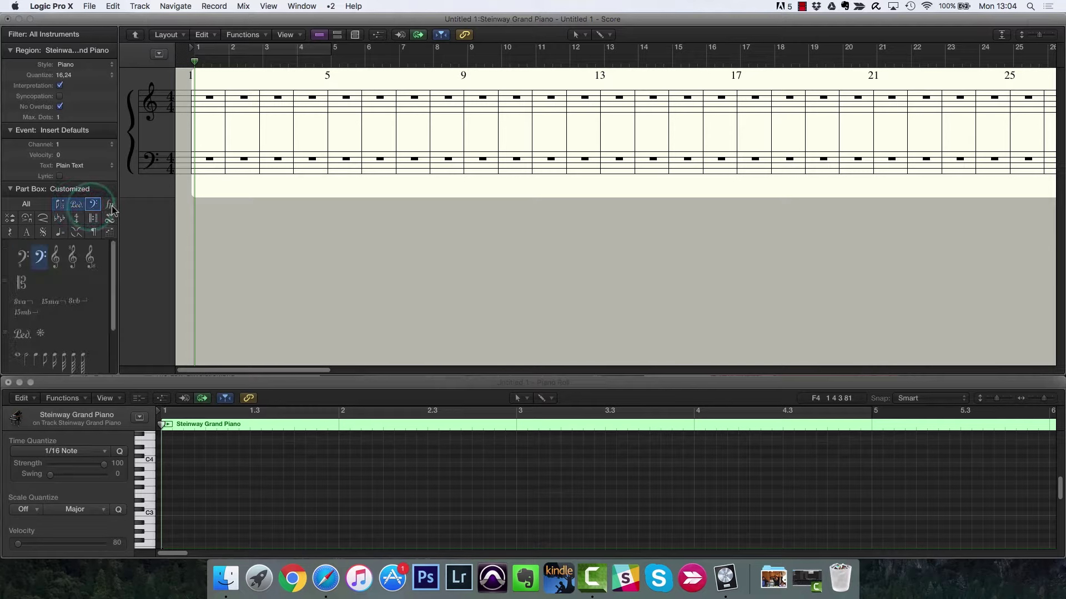
left_click(111, 205)
left_click(109, 218)
left_click(92, 218)
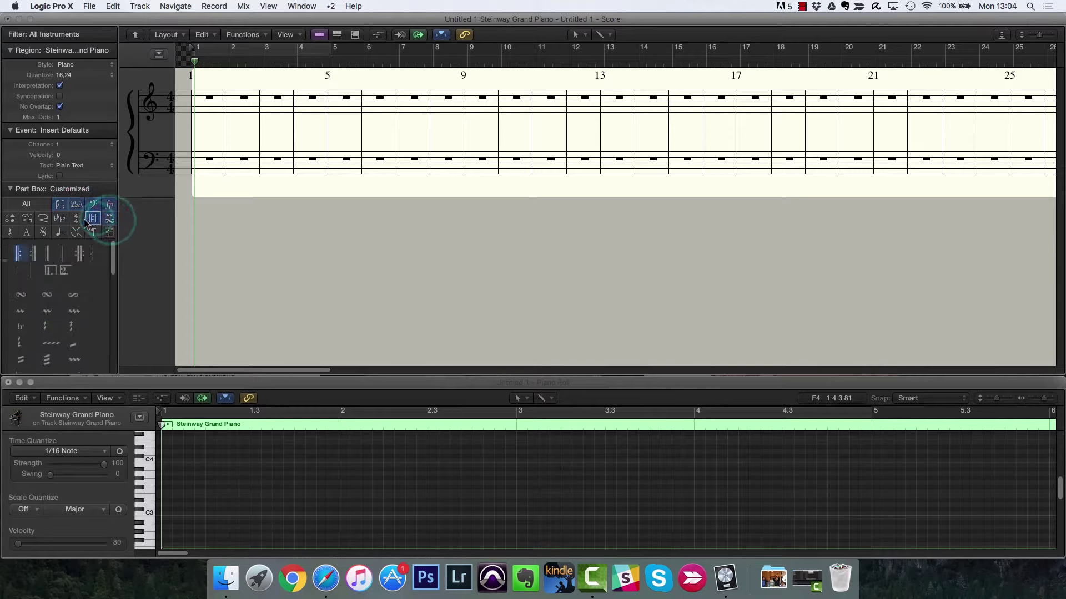
left_click(61, 219)
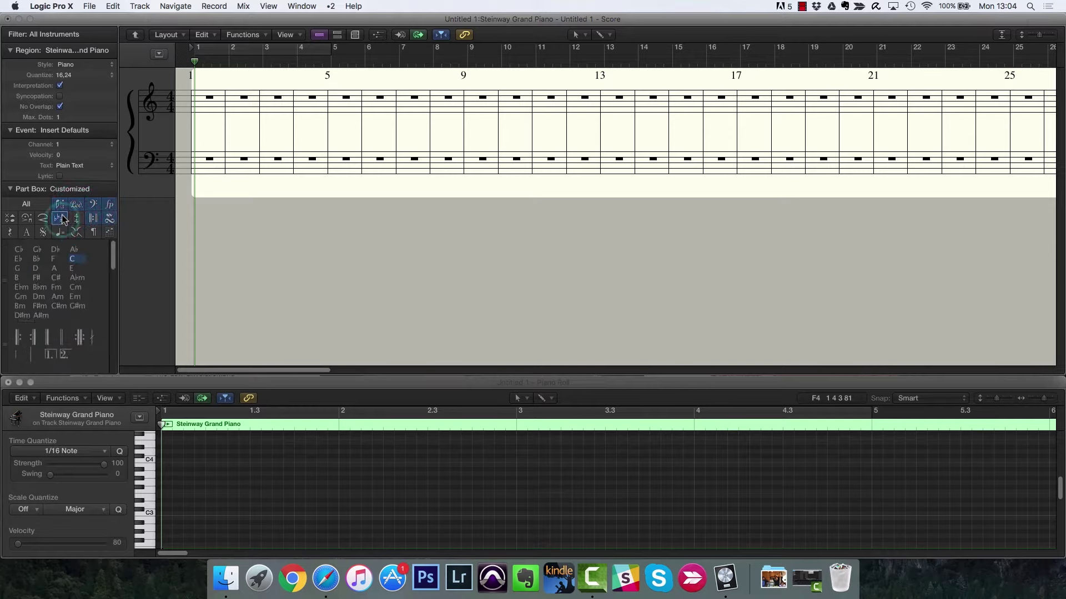
left_click(62, 220)
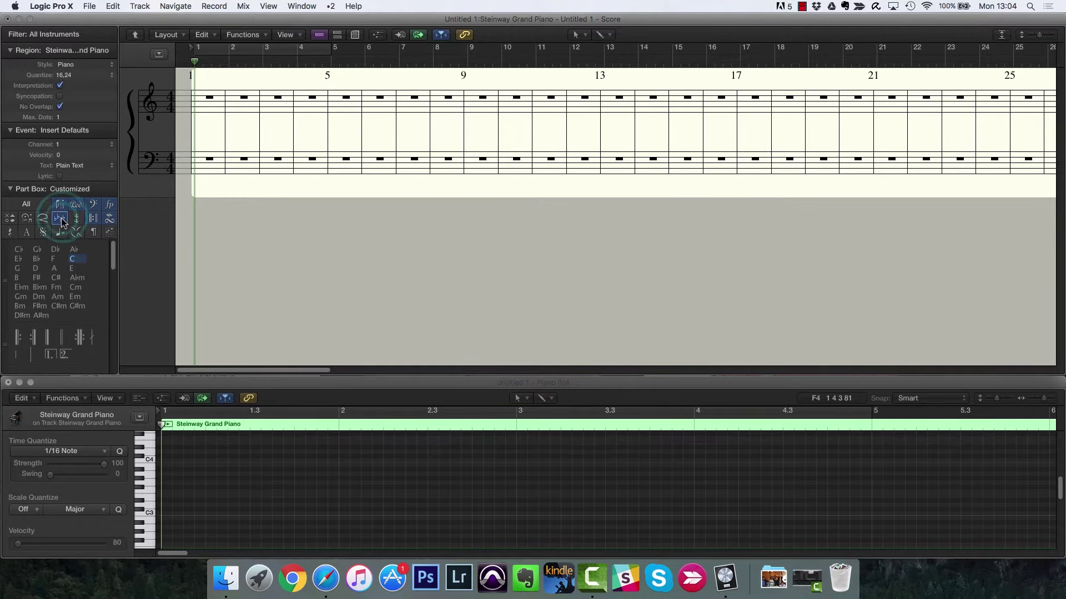
left_click(77, 218)
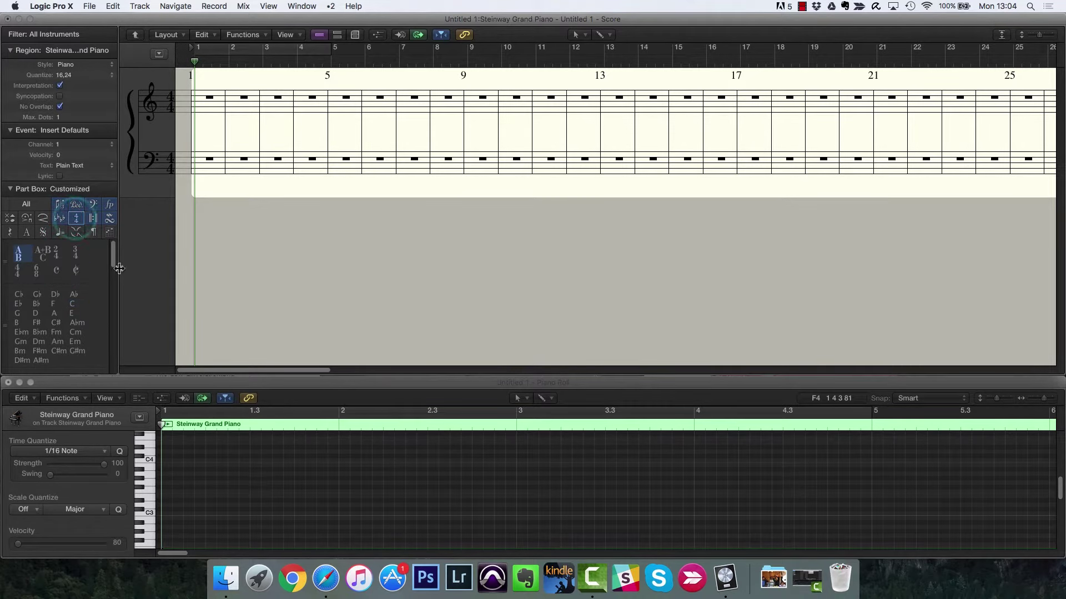
mouse_move(112, 254)
left_mouse_down()
mouse_move(109, 355)
mouse_move(109, 252)
left_mouse_up()
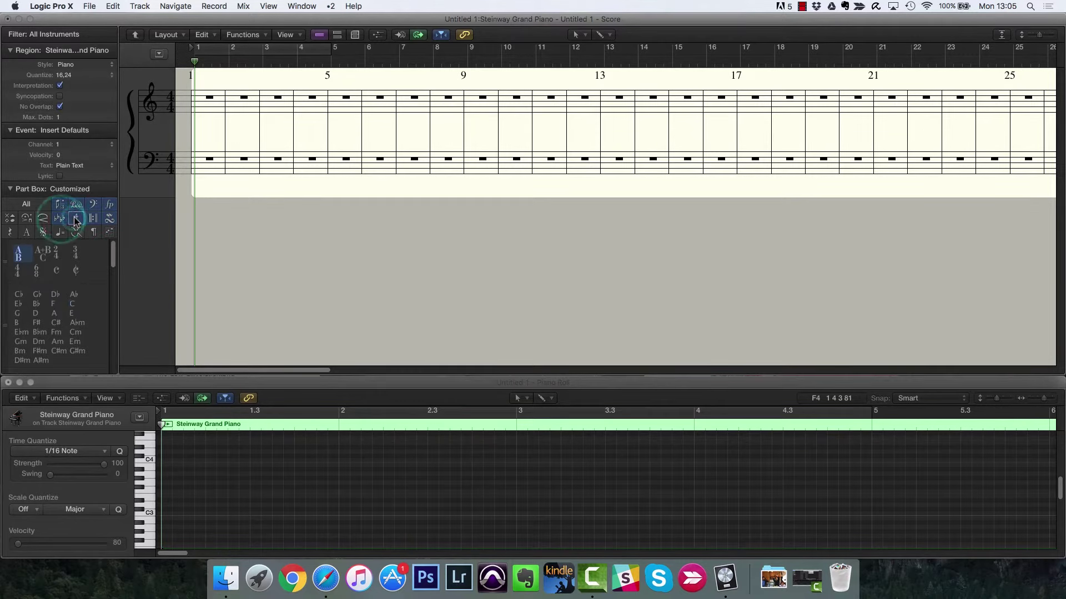
left_click(93, 219)
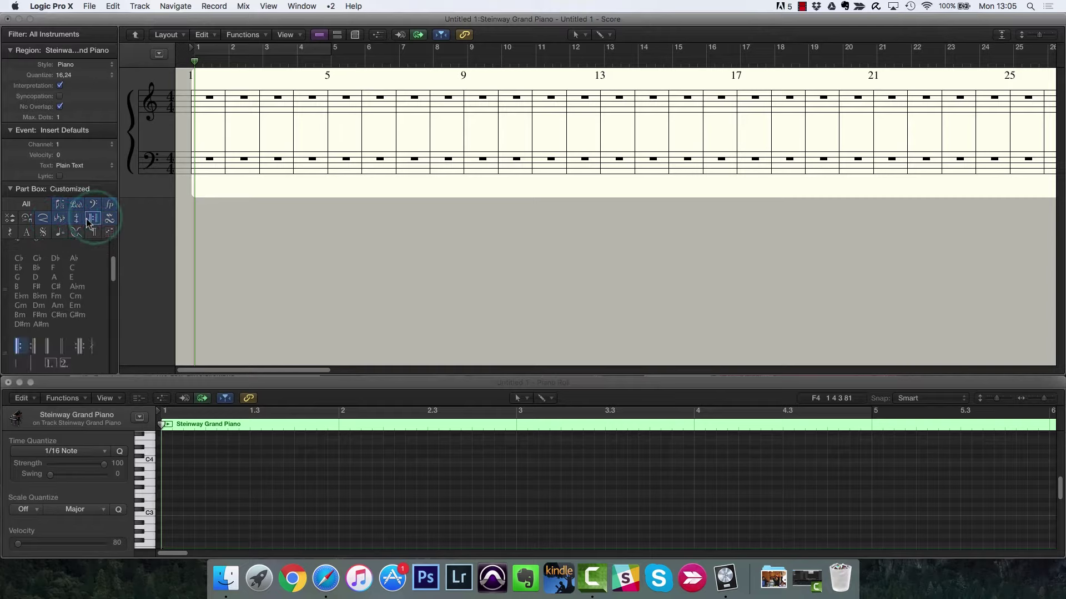
- Show all Part Box groups, including chord and tempo symbols, and select the eighth note
left_click(26, 205)
scroll(65, 261, "down", 5)
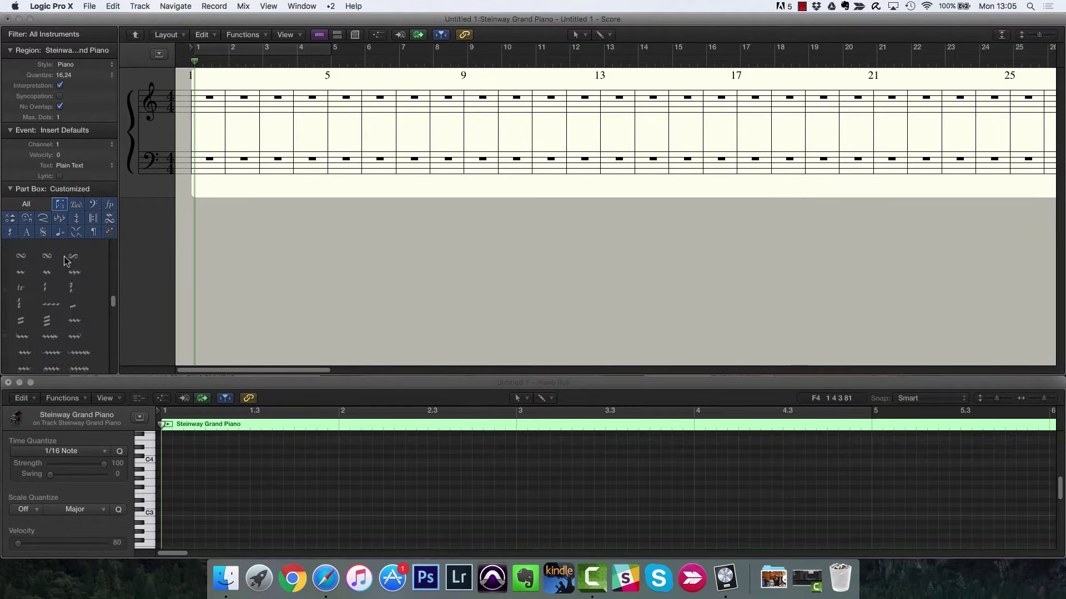
left_click(81, 223)
left_click(64, 231)
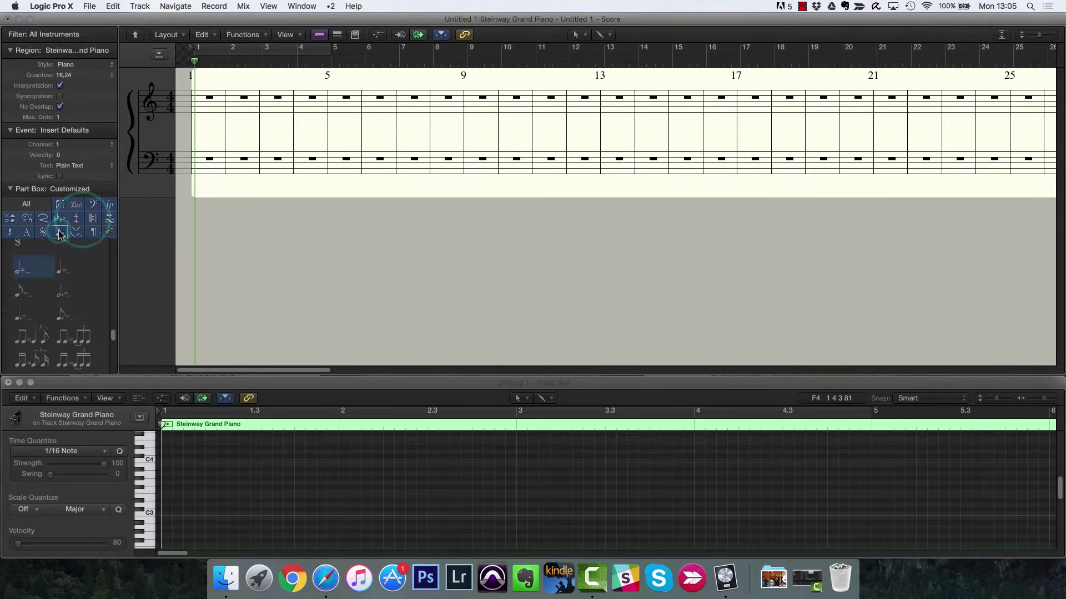
scroll(8, 294, "up", 4)
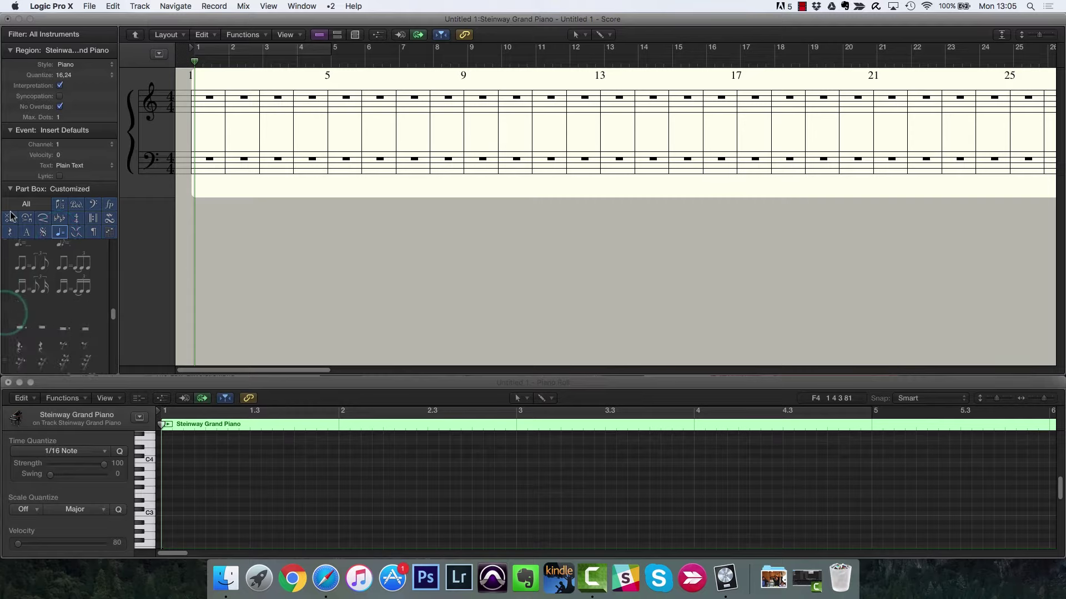
scroll(26, 278, "up", 5)
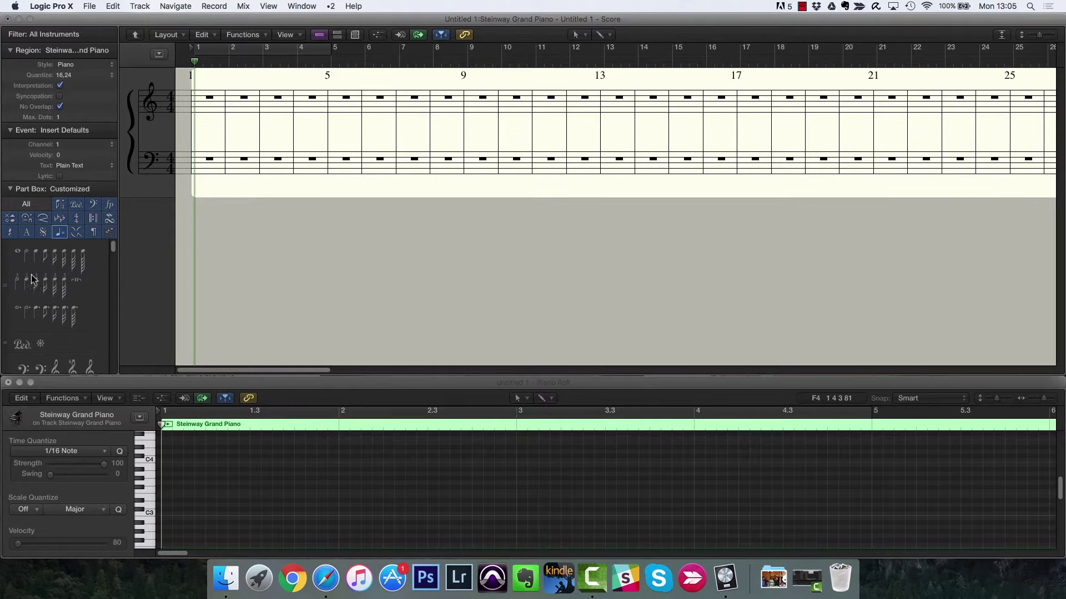
left_click(45, 258)
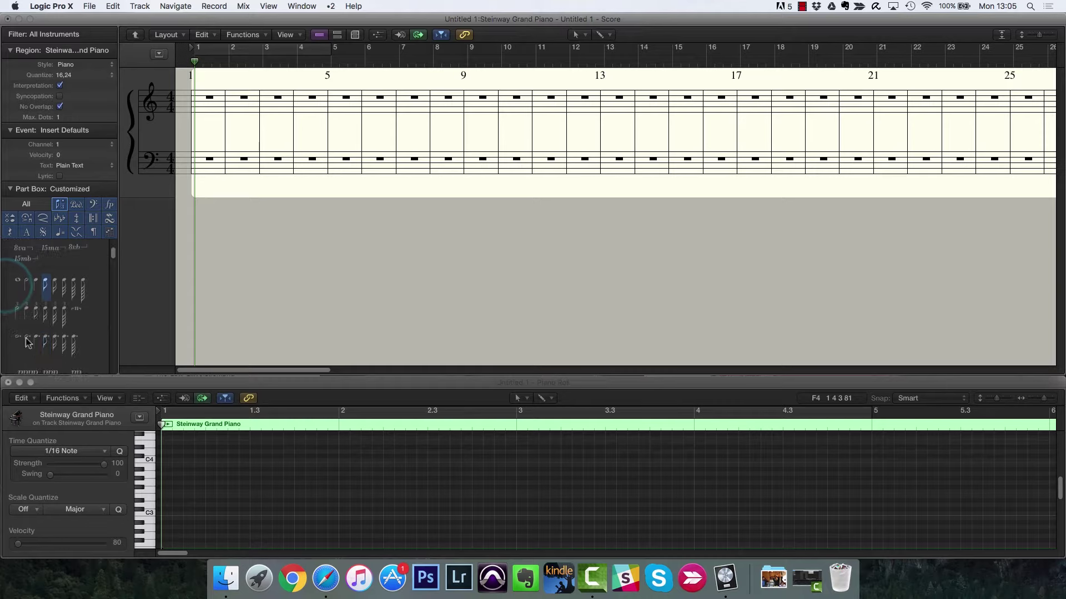
- Try the Text & Lyrics, Notes & Rests and Guitar Notation Part Box sets
left_click(82, 189)
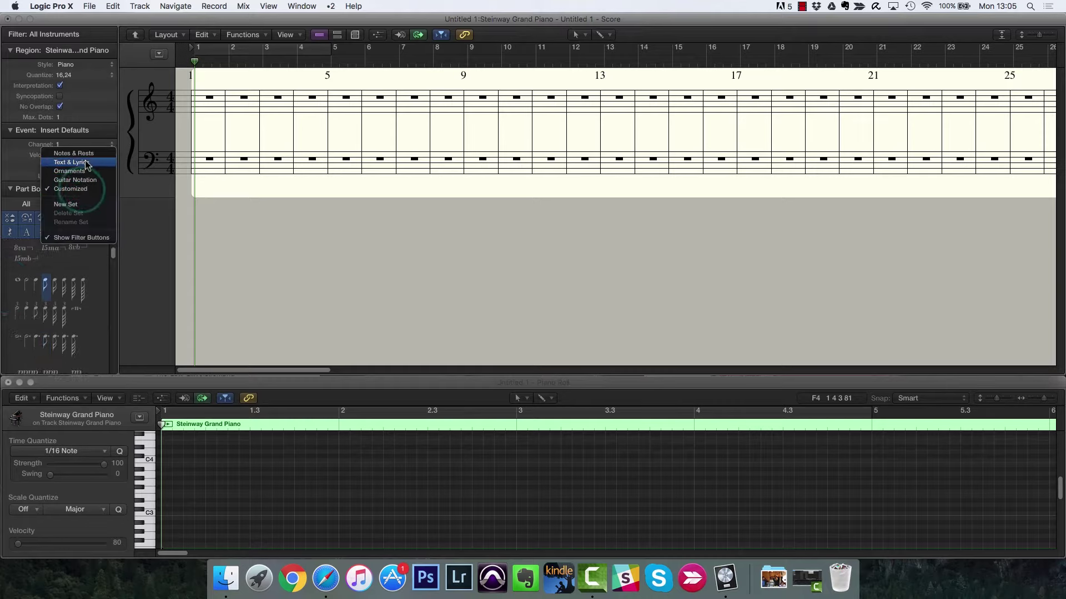
left_click(86, 162)
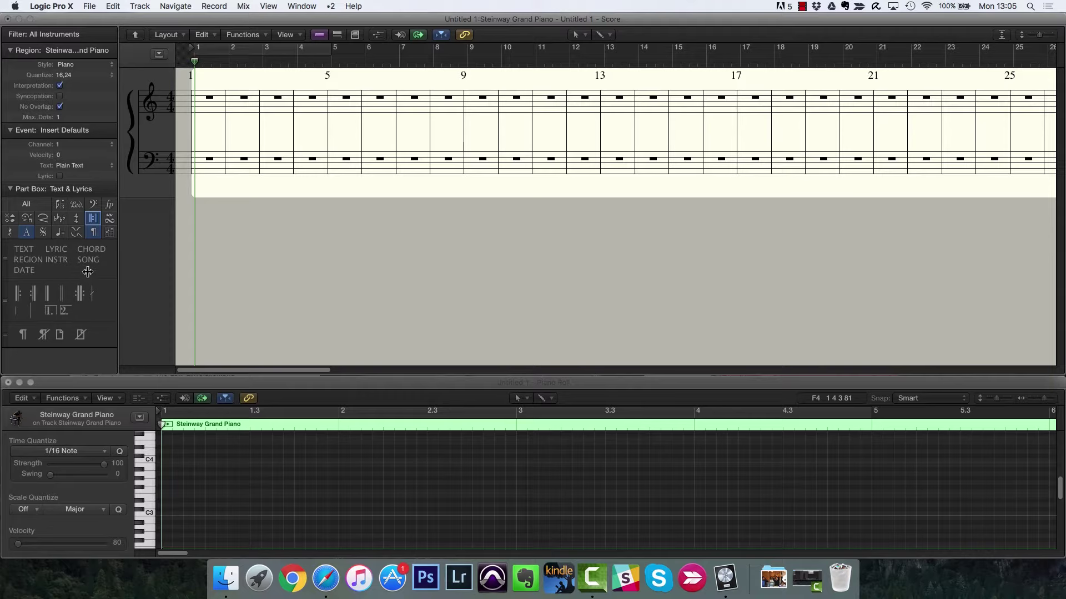
left_click(92, 190)
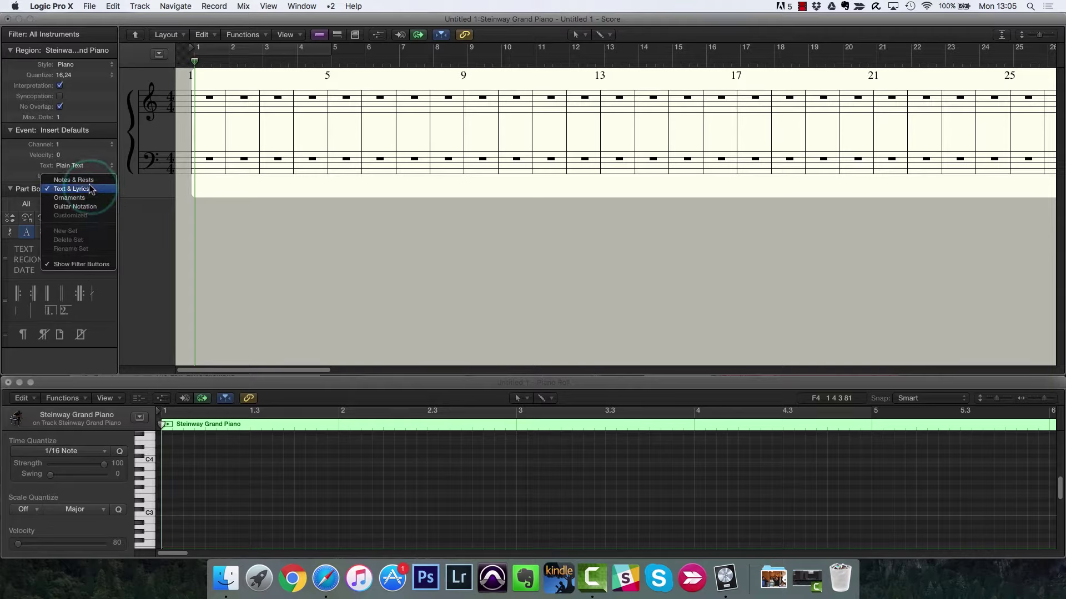
left_click(77, 180)
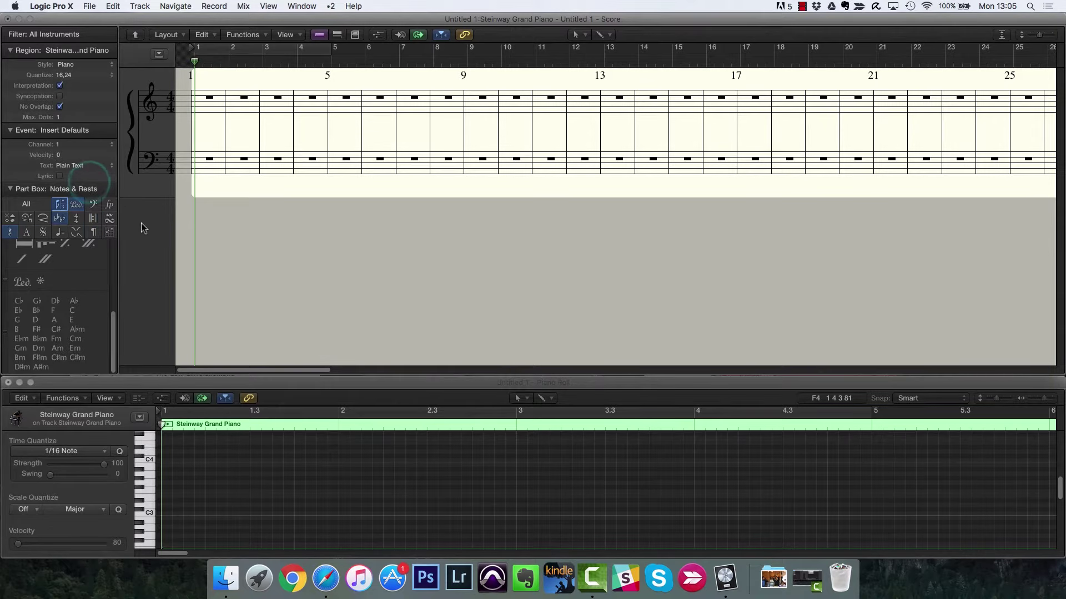
left_click(83, 190)
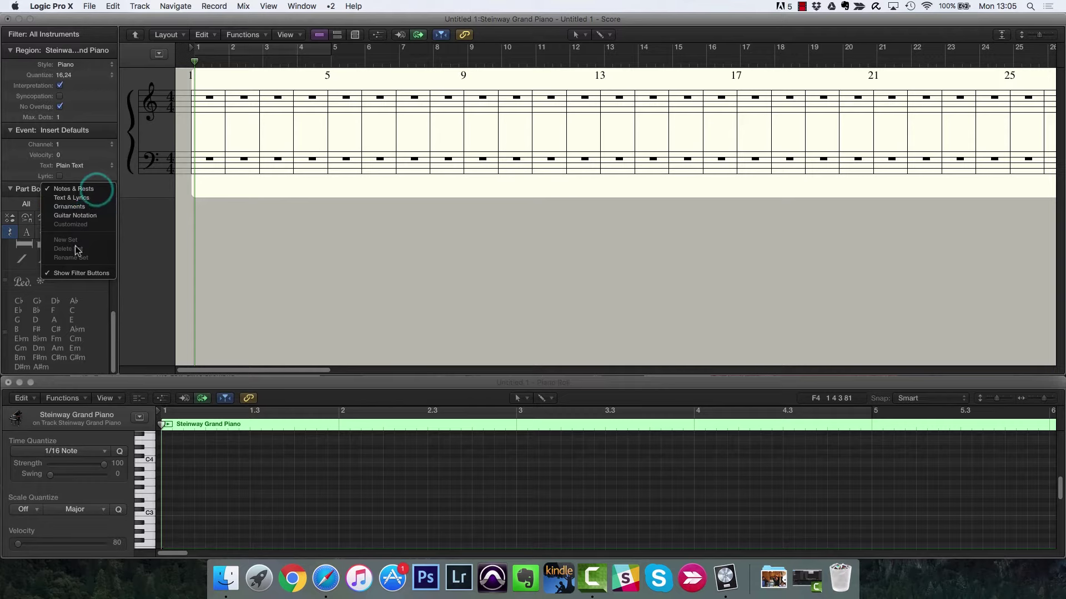
left_click(79, 217)
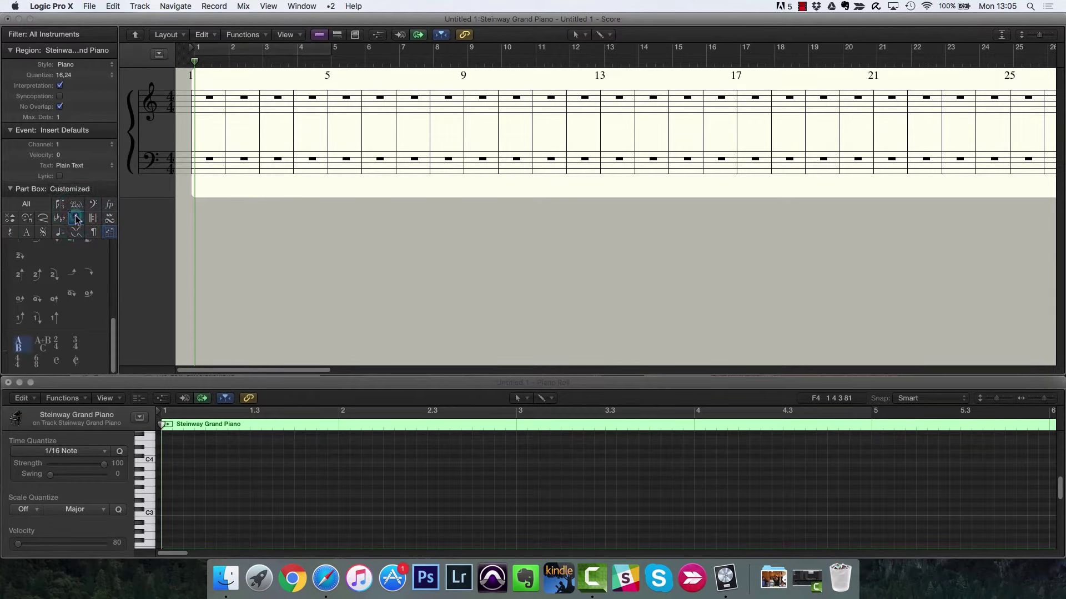
- Add trill and vibrato symbols and start a new Part Box set
left_click(62, 221)
left_click(112, 223)
left_click(110, 232)
left_click(72, 188)
left_click(82, 205)
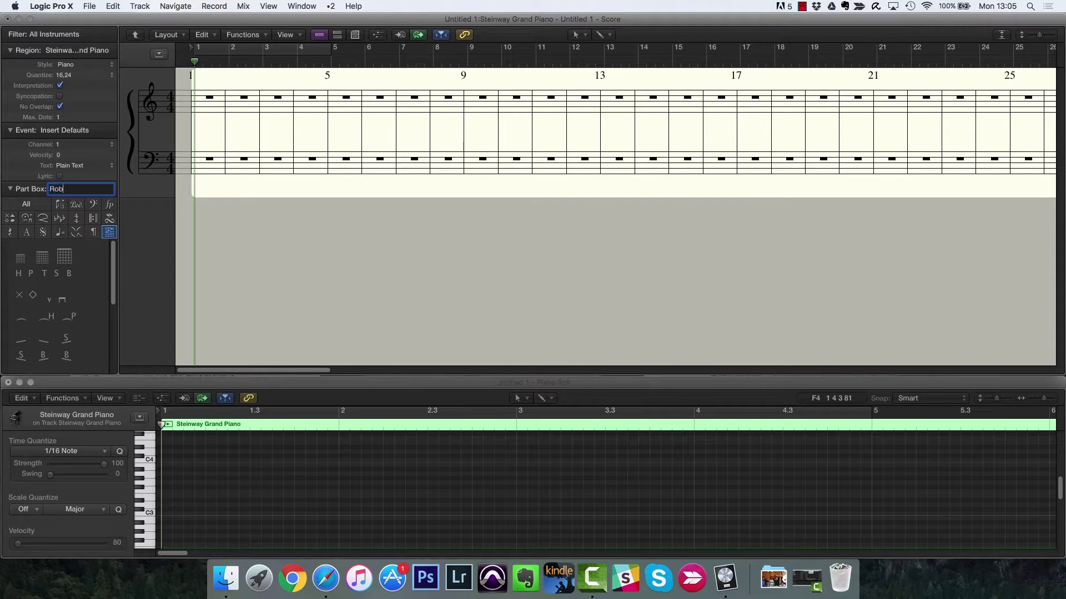
- Confirm the new set's name and add time signature, guitar, rest and note value groups
key("Return")
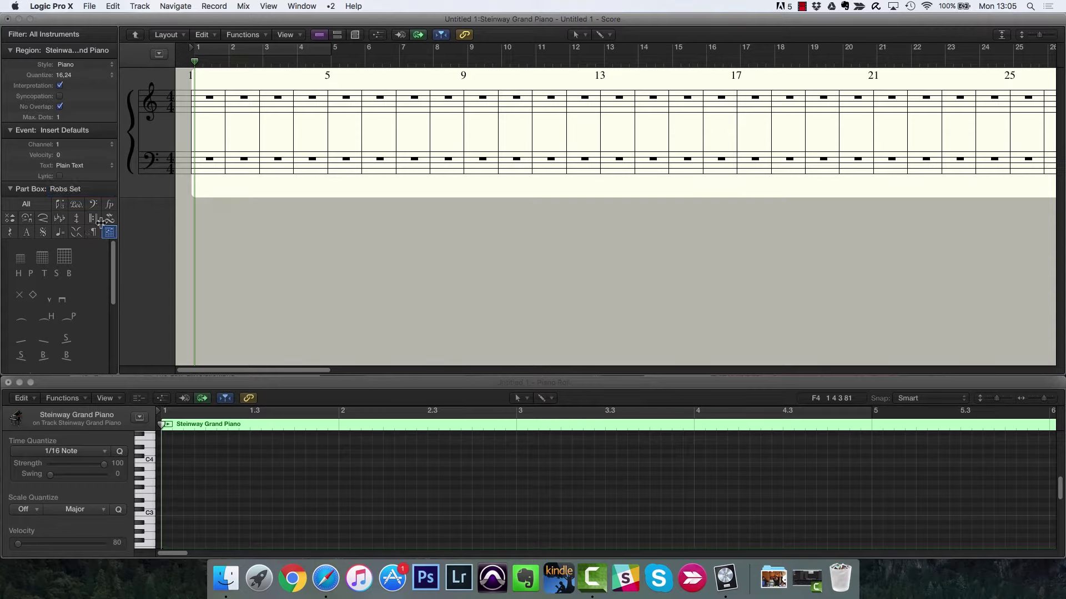
left_click(60, 232)
left_click(59, 232)
left_click(76, 218)
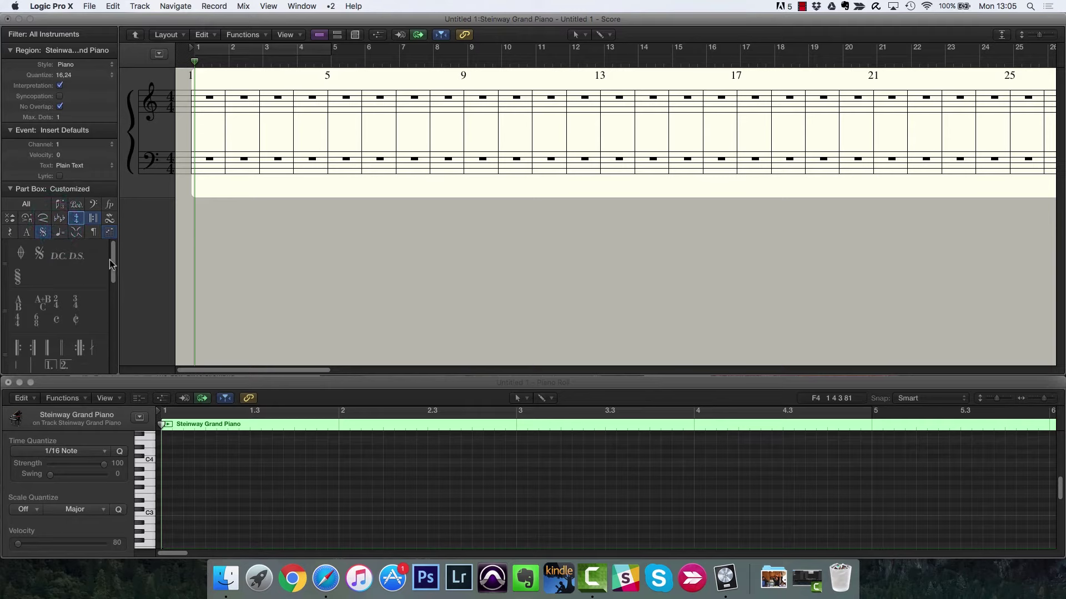
left_click(76, 232)
left_click_drag(112, 261, 101, 243)
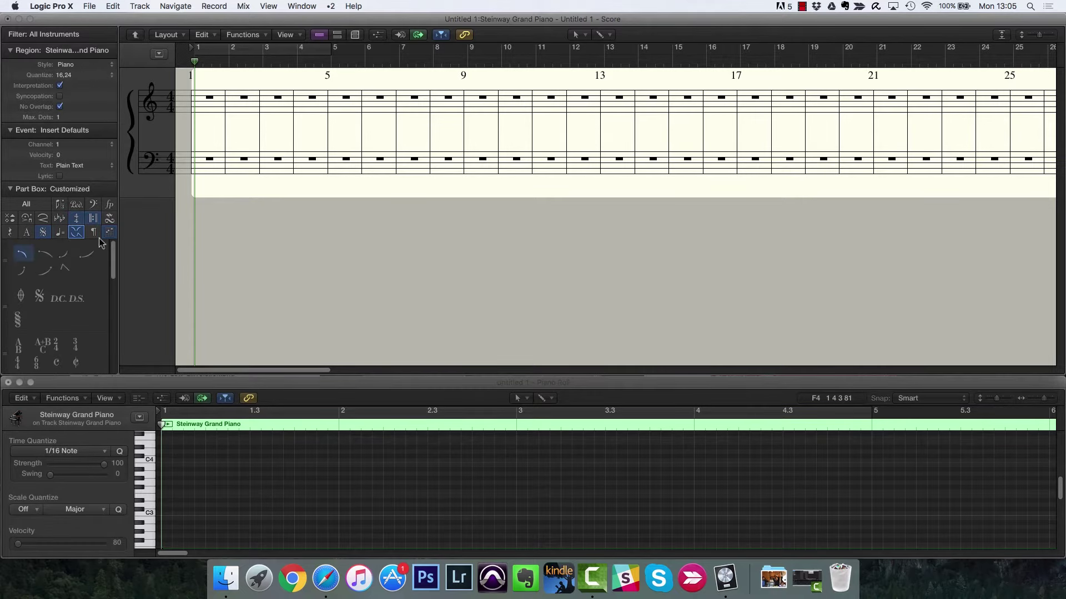
left_click(10, 233)
mouse_move(111, 259)
left_mouse_down()
mouse_move(111, 291)
mouse_move(111, 255)
left_mouse_up()
left_click(59, 204)
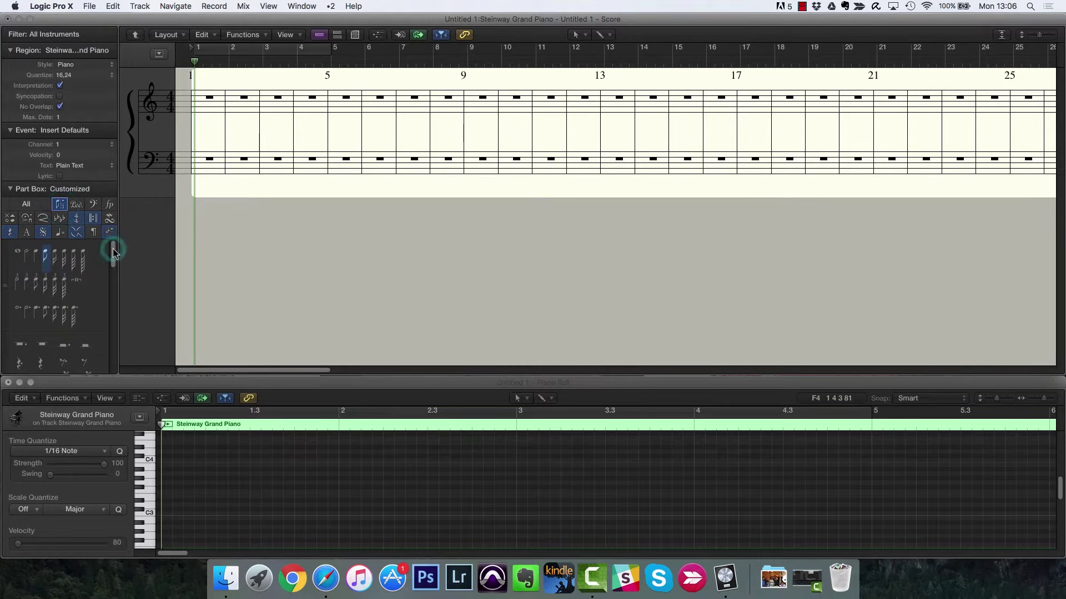
- Switch the Part Box back to the Notes & Rests set
left_click(71, 189)
left_click(78, 153)
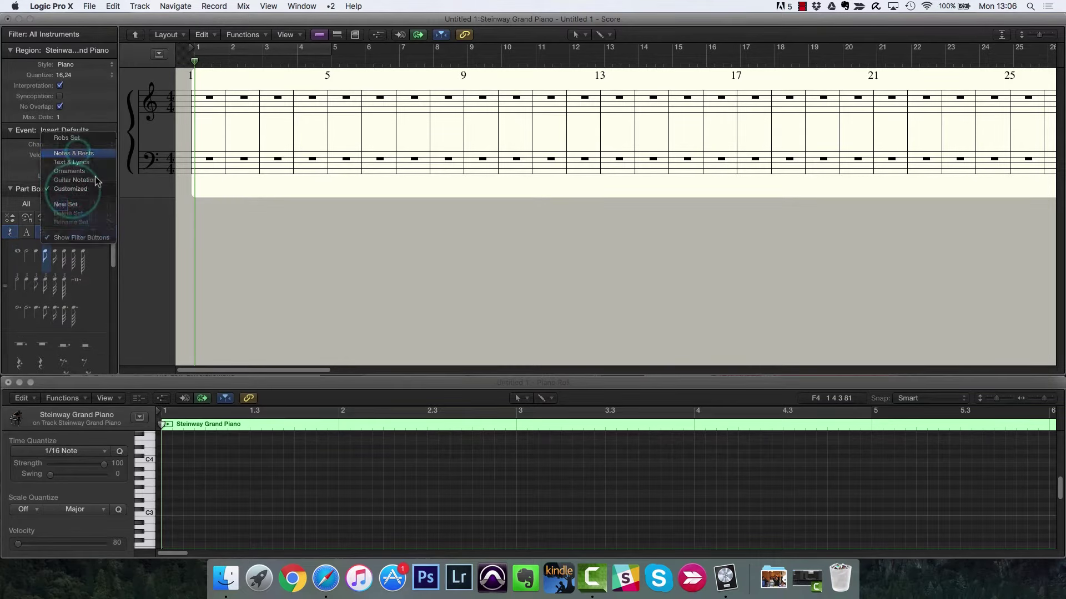
left_click(92, 190)
left_click(92, 190)
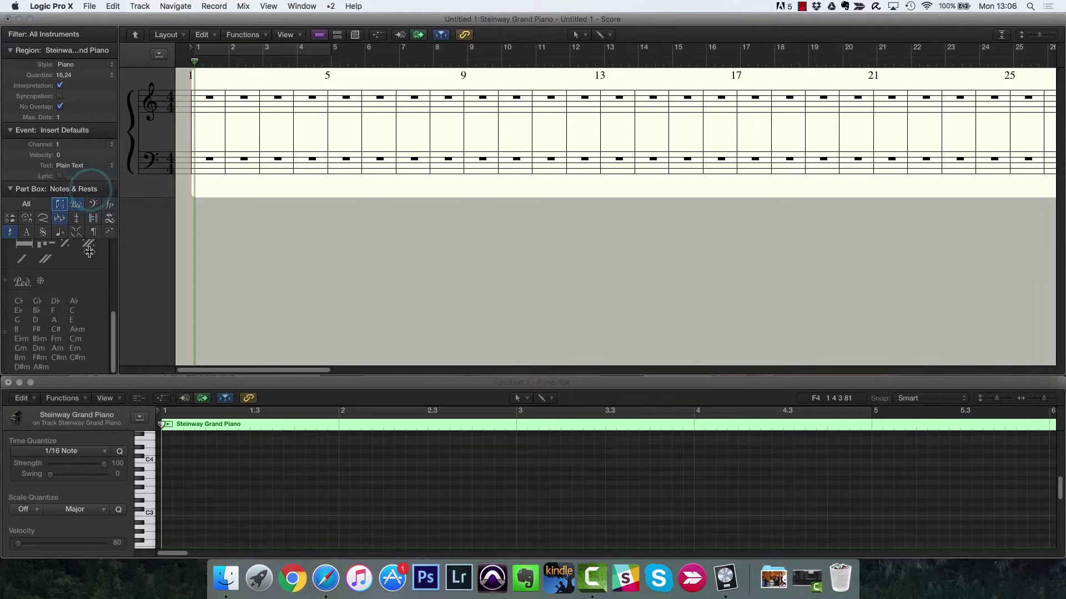
left_click_drag(112, 325, 108, 254)
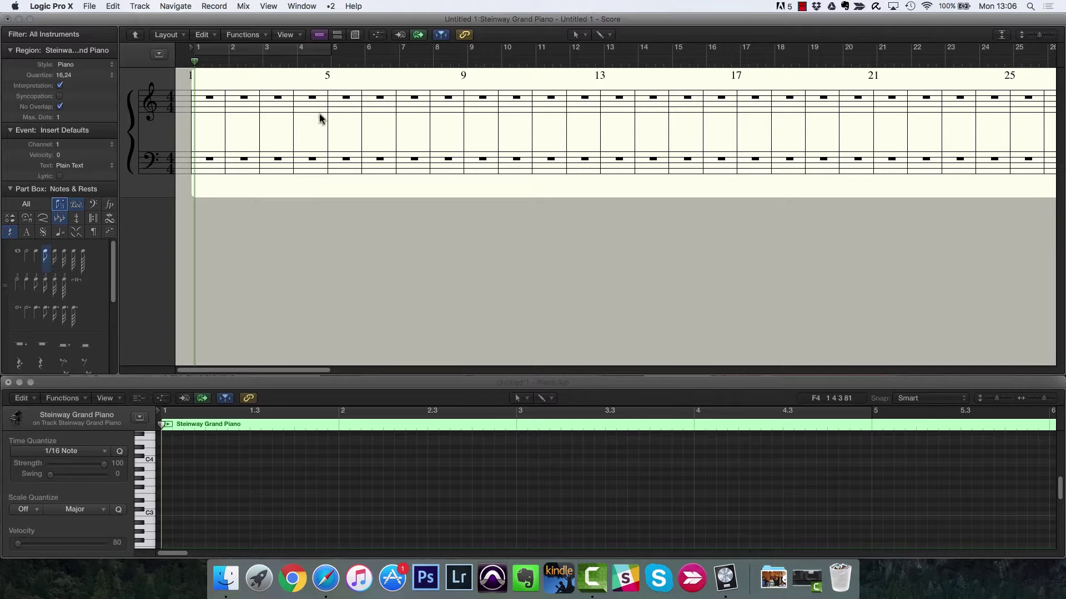
- Set Pencil as the left-click tool, Pointer as secondary, and pick the quarter note
left_click(603, 34)
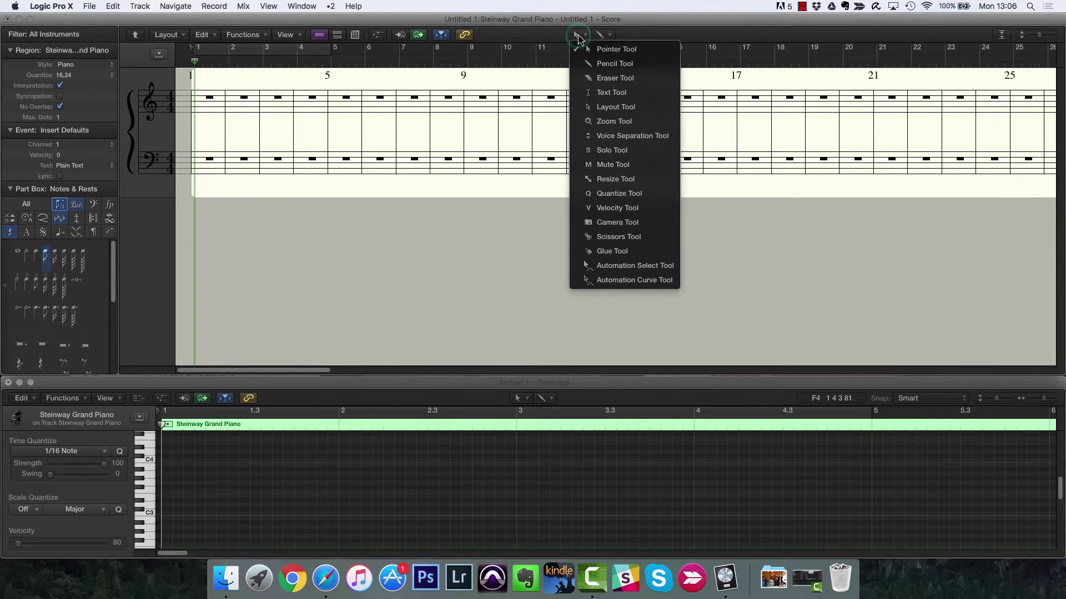
left_click(600, 60)
left_click(601, 36)
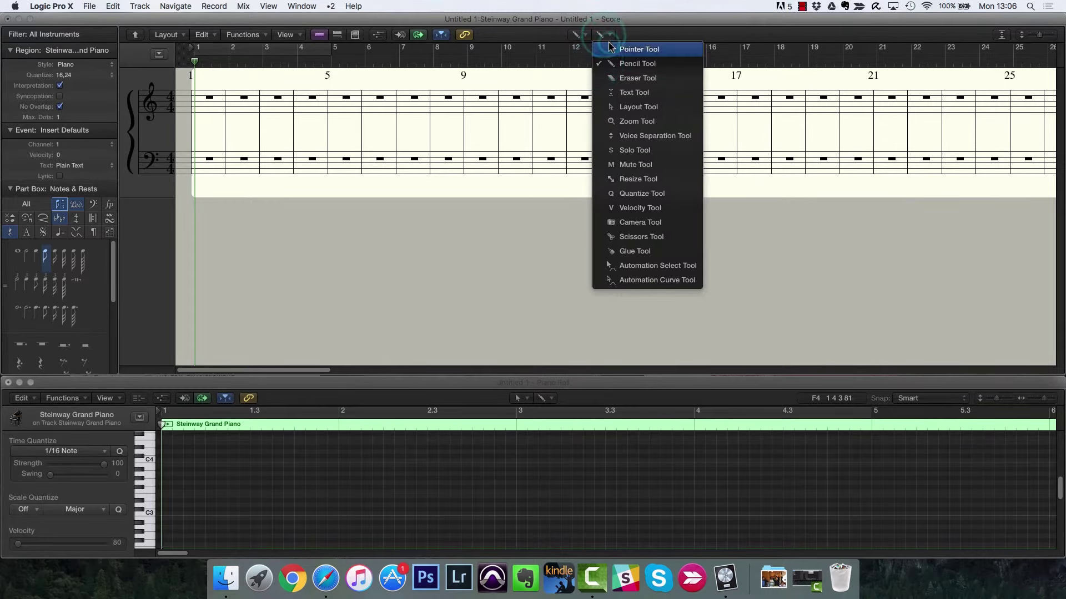
left_click(608, 46)
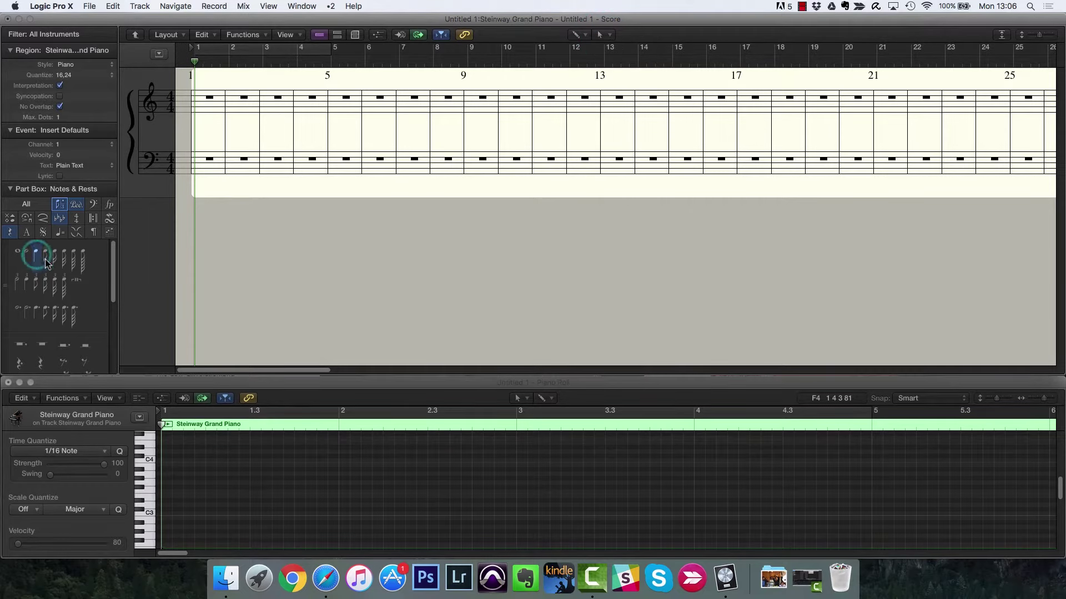
left_click(73, 259)
left_click(37, 256)
- Insert quarter notes in bars 1, 3 and 4, checking Note Attributes without changes
left_click(217, 99)
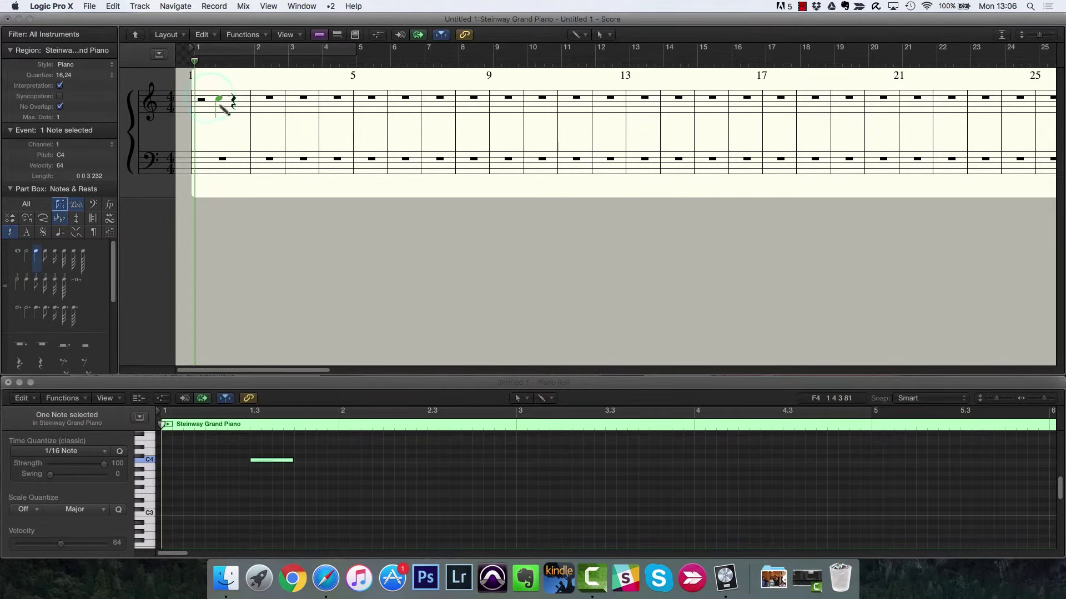
left_click(296, 101)
left_click(368, 101)
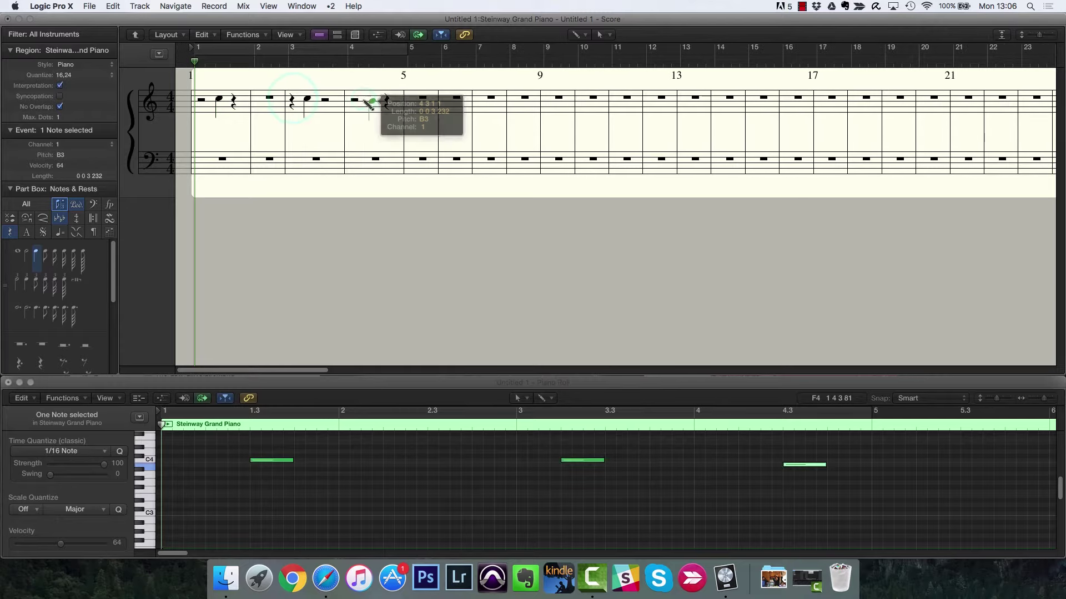
double_click(370, 103)
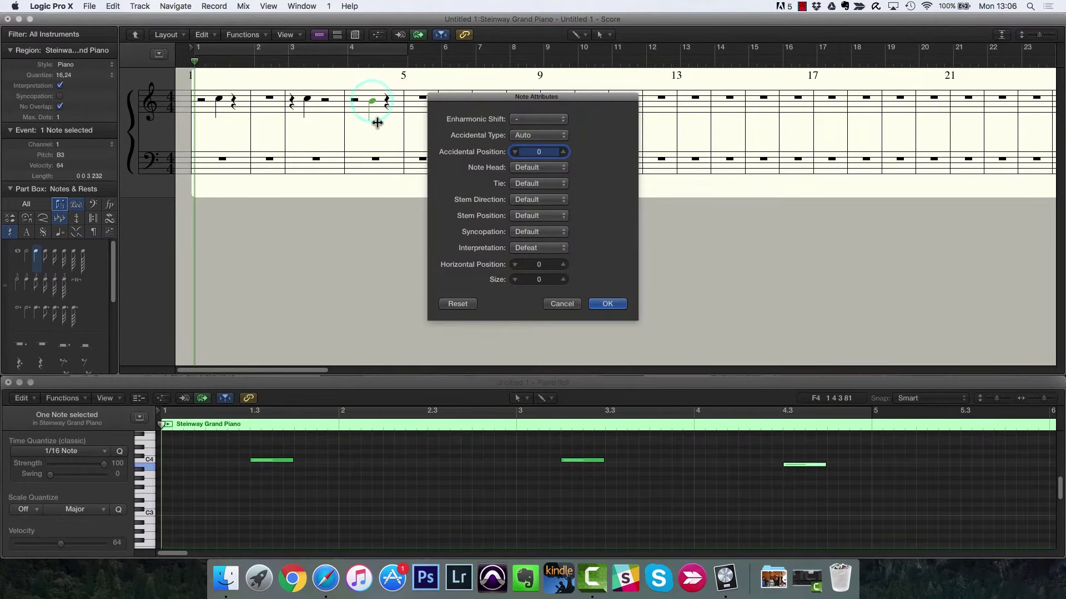
left_click(563, 305)
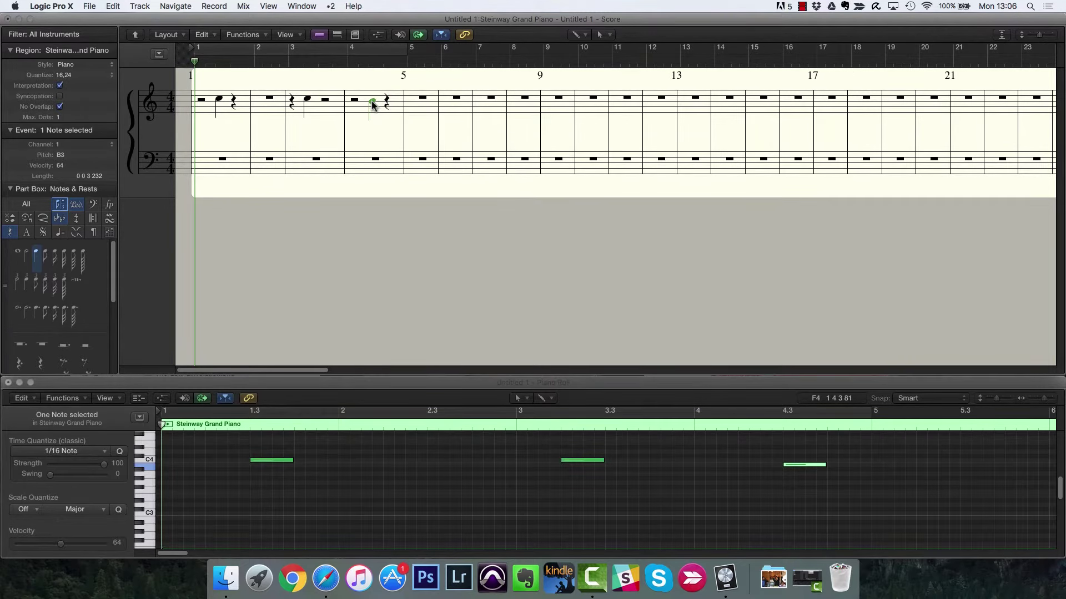
- Drag the bar-4 note to D#4 at beat 3
left_click_drag(372, 105, 387, 111)
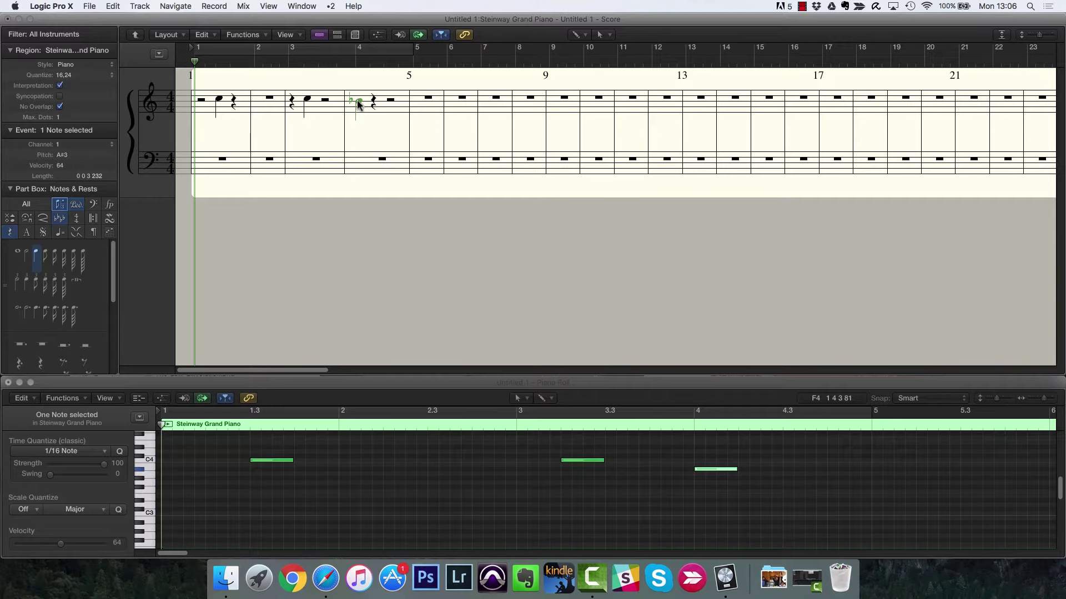
left_click(358, 104)
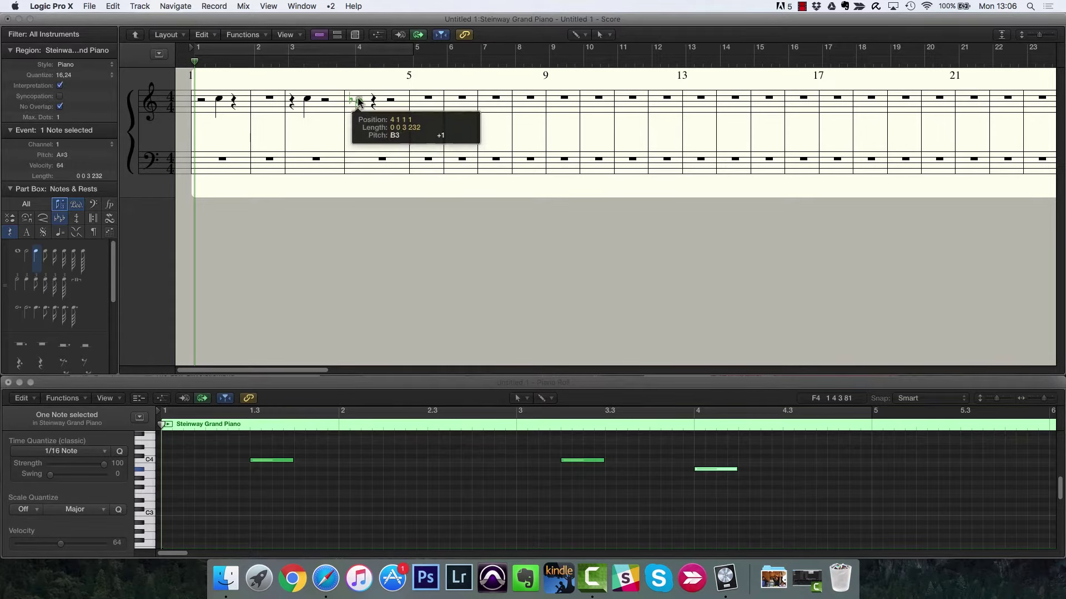
left_click_drag(358, 103, 355, 93)
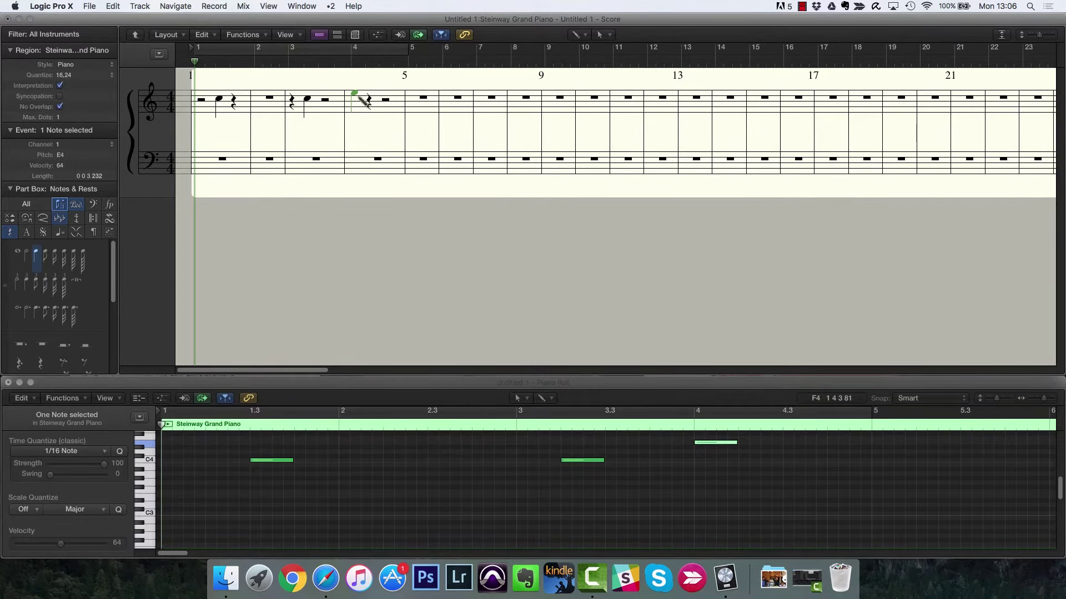
left_click_drag(355, 95, 383, 98)
- Place a 6/8 time signature at the start of the score from the Part Box
scroll(56, 277, "down", 5)
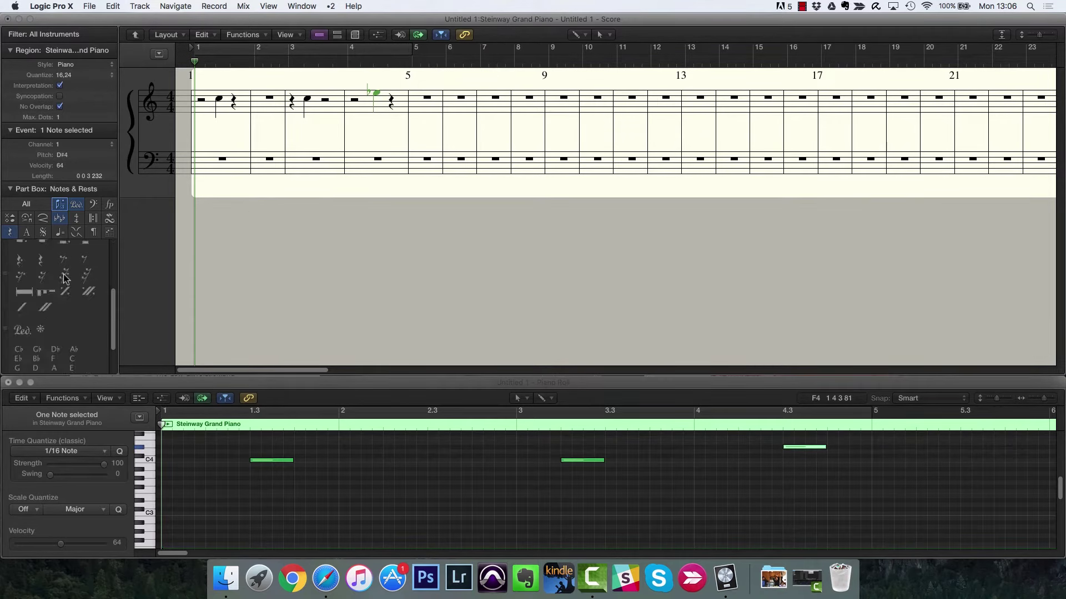
scroll(62, 272, "up", 3)
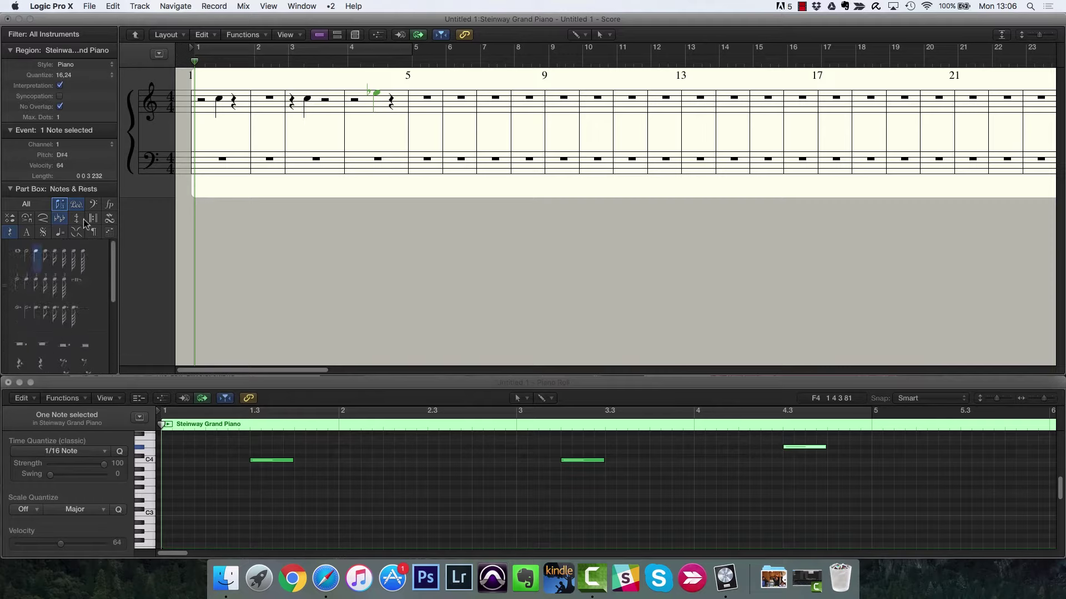
left_click(78, 219)
left_click(36, 271)
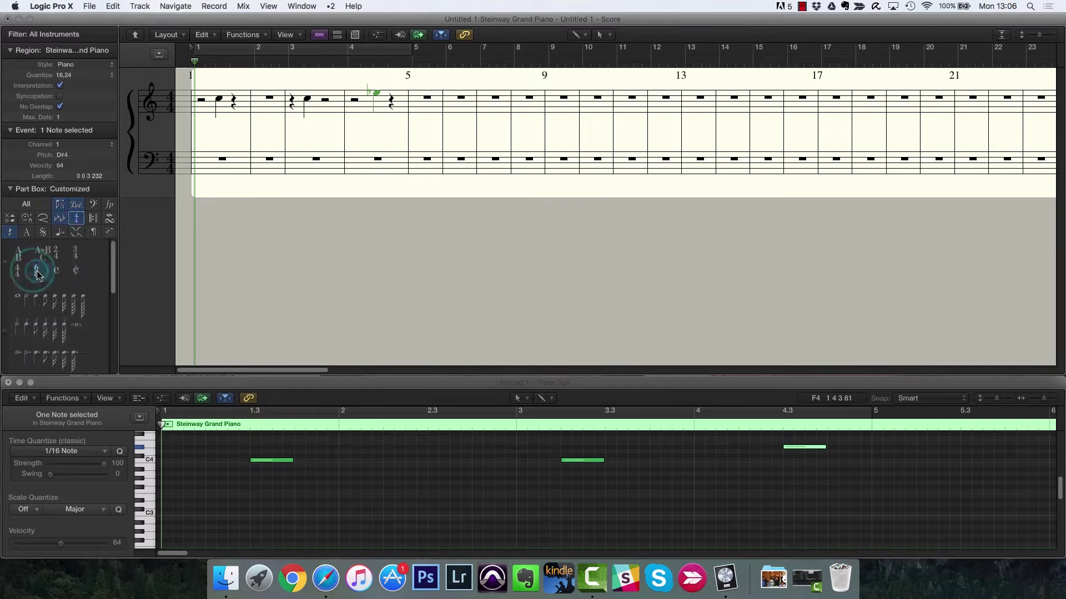
mouse_move(37, 271)
left_mouse_down()
mouse_move(212, 115)
mouse_move(161, 105)
mouse_move(170, 104)
left_mouse_up()
left_click(565, 228)
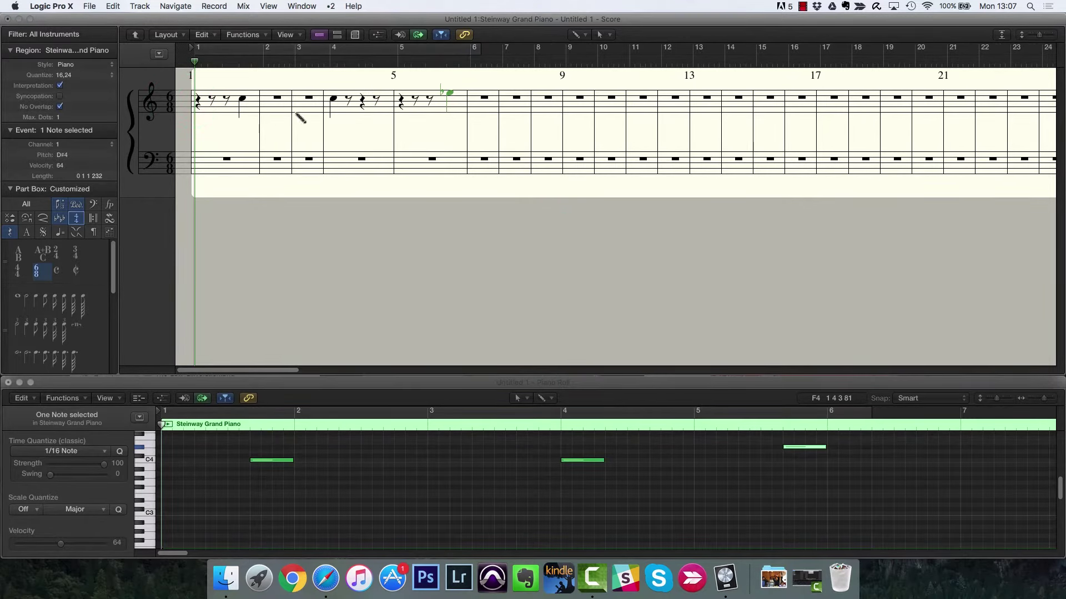
- Insert meter changes: 3/4 at bar 4, and 4/4 at bars 6 and 2
mouse_move(76, 253)
left_mouse_down()
mouse_move(295, 107)
mouse_move(332, 102)
left_mouse_up()
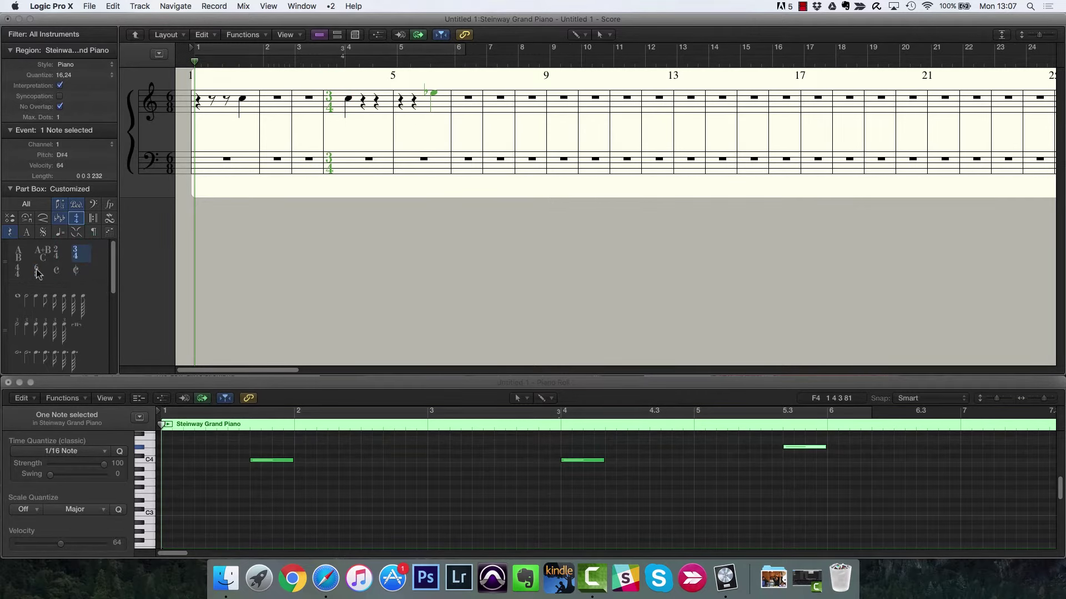
mouse_move(20, 276)
left_mouse_down()
mouse_move(335, 121)
mouse_move(468, 106)
mouse_move(456, 104)
left_mouse_up()
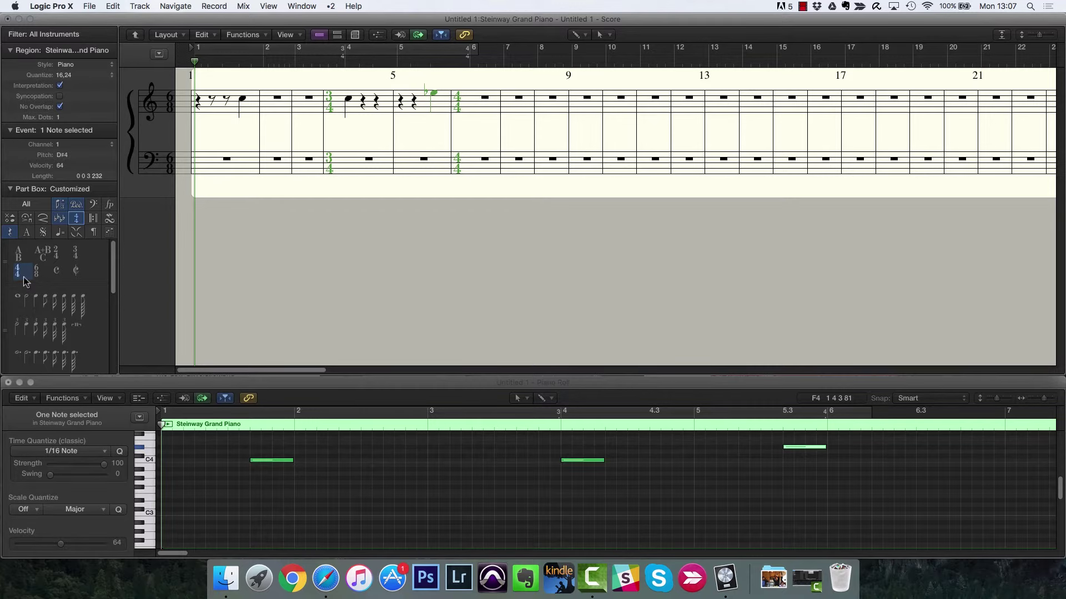
mouse_move(17, 278)
left_mouse_down()
mouse_move(285, 138)
mouse_move(304, 115)
left_mouse_up()
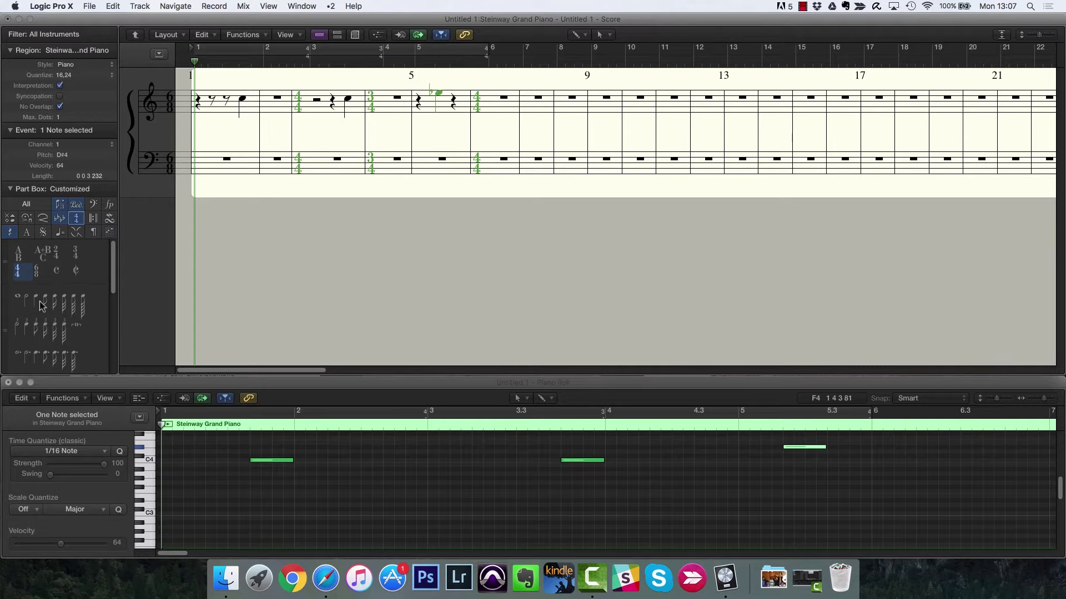
- Add a whole-note C4 in bar 6 and a half-note F#3 in bar 7, then float the Part Box
left_click_drag(21, 300, 496, 99)
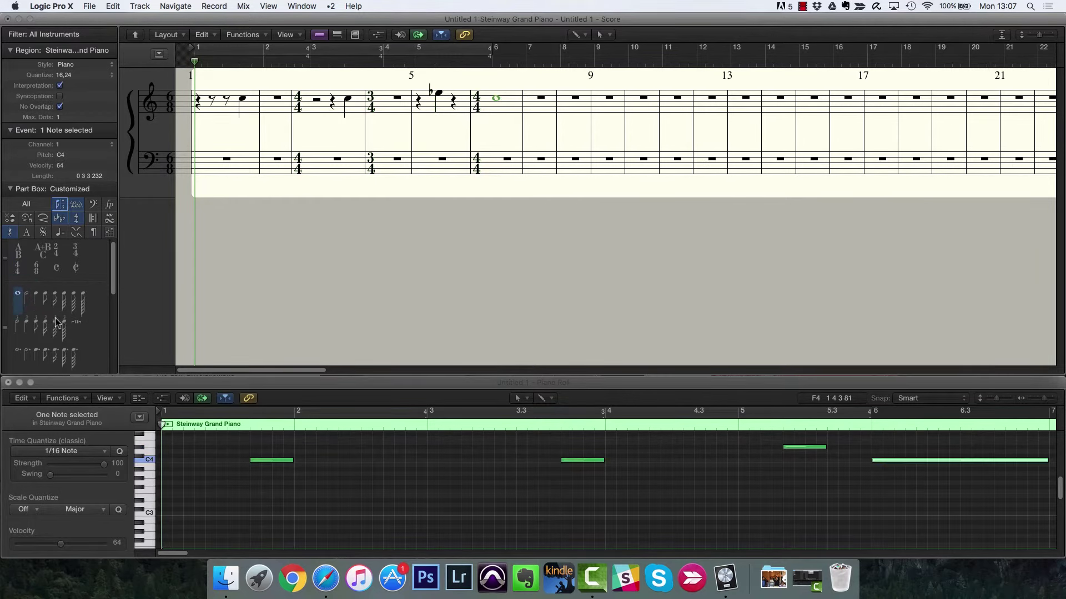
left_click_drag(29, 300, 547, 109)
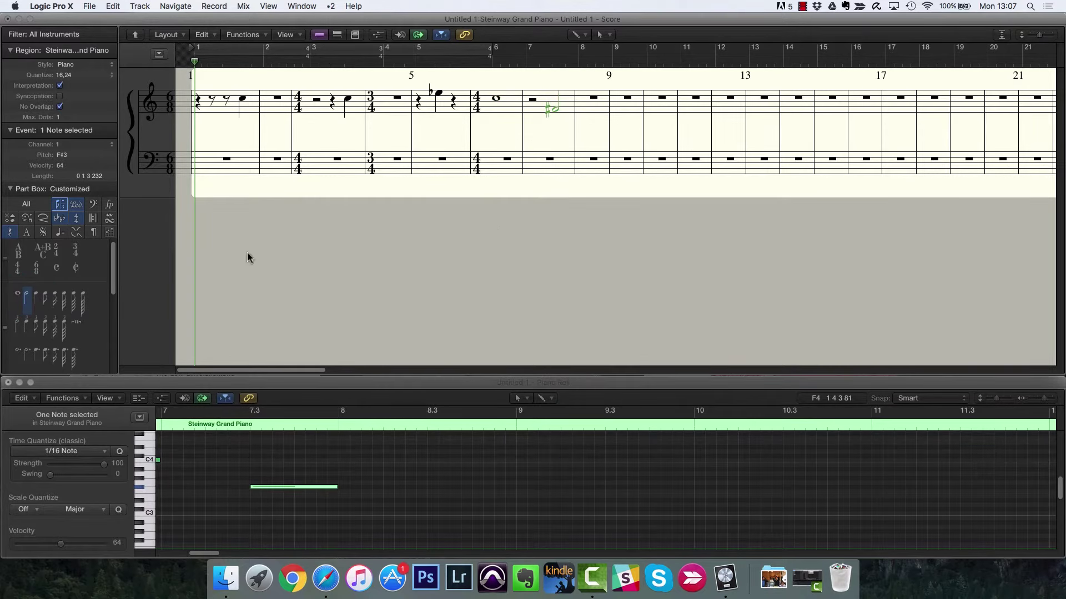
left_click_drag(28, 191, 716, 117)
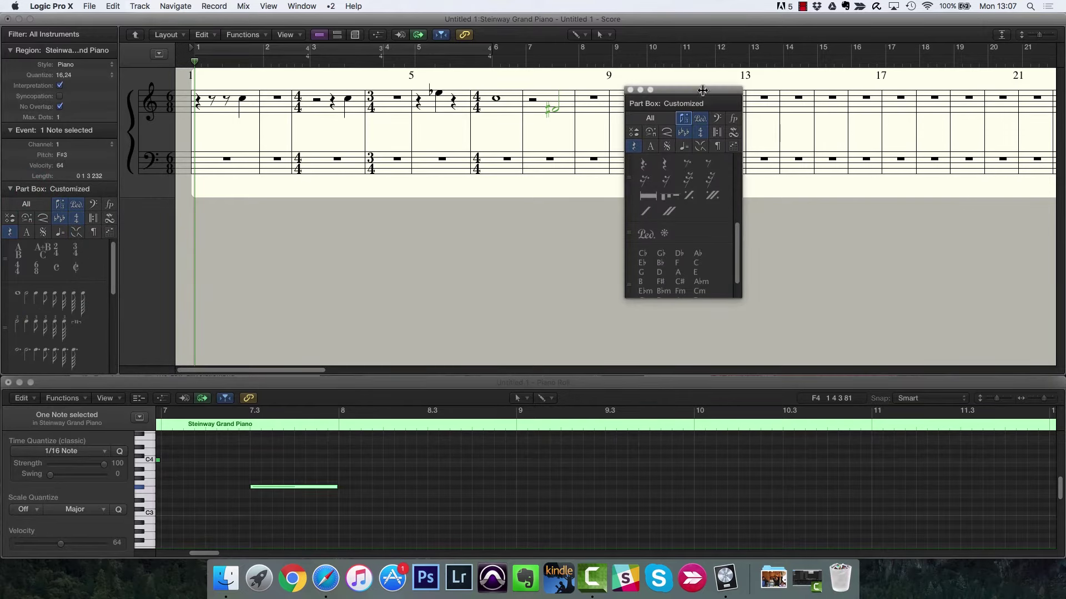
- Add A3 32nd, D#3 64th, G3 16th and B3 whole notes around bars 9–10, then close the floating Part Box
left_click_drag(702, 89, 824, 94)
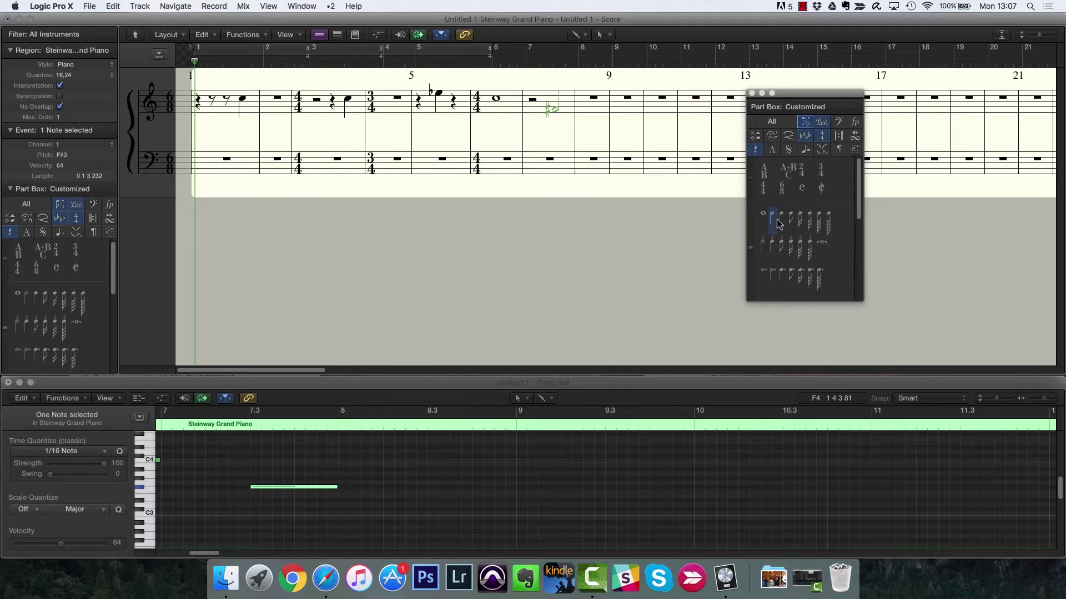
left_click(800, 218)
left_click(661, 103)
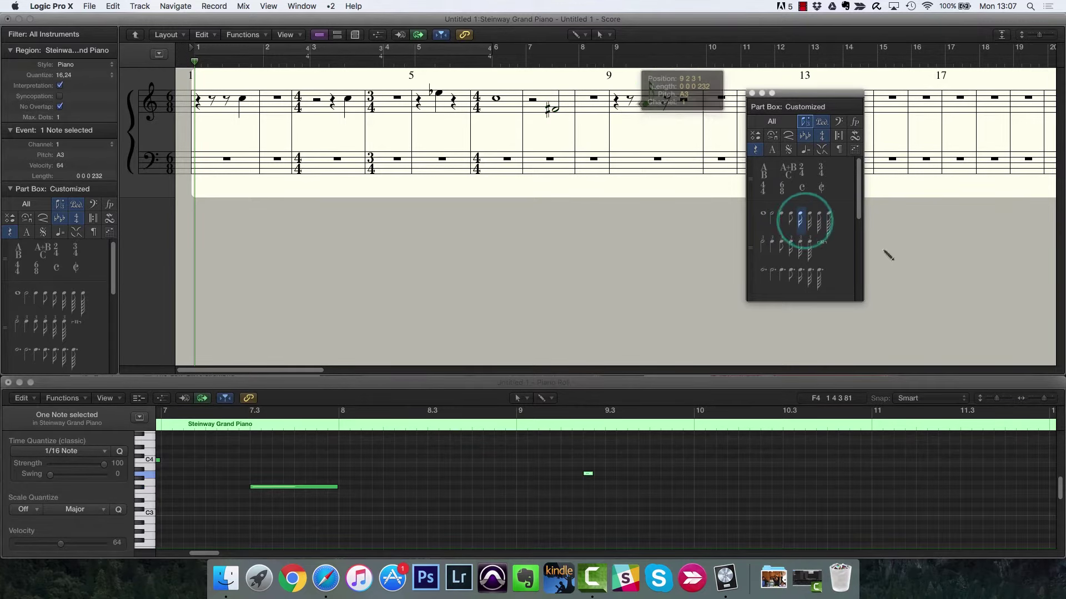
left_click_drag(819, 221, 638, 111)
left_click_drag(785, 251, 690, 105)
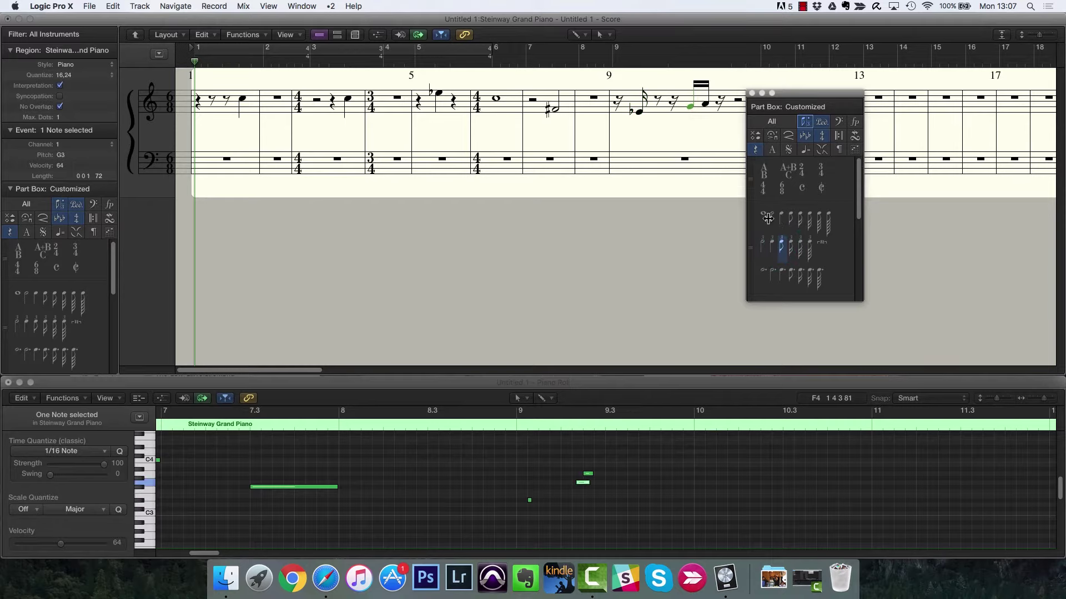
left_click_drag(767, 218, 640, 102)
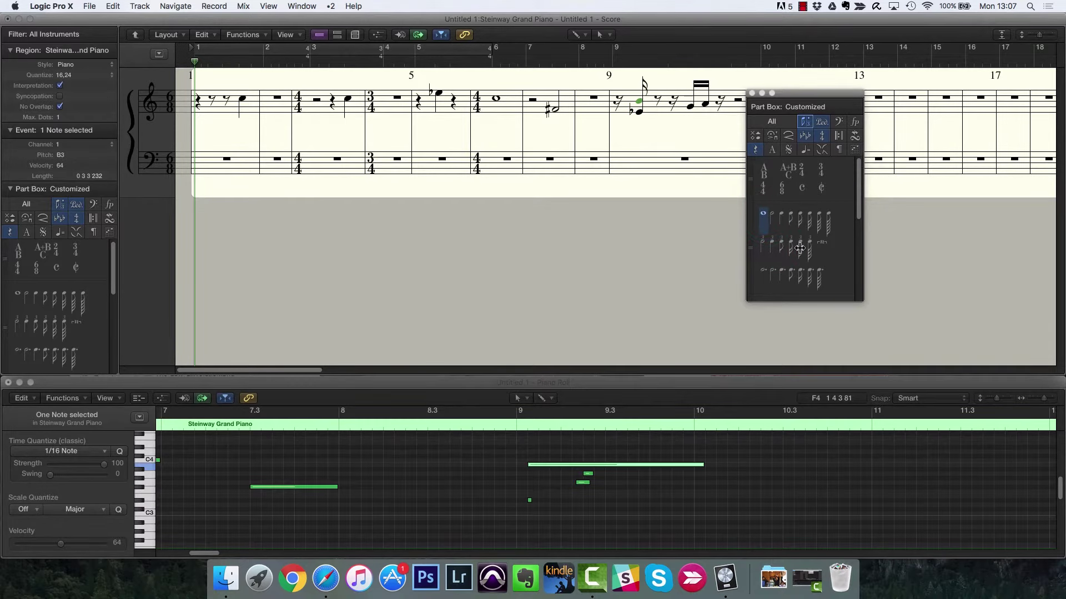
left_click(751, 93)
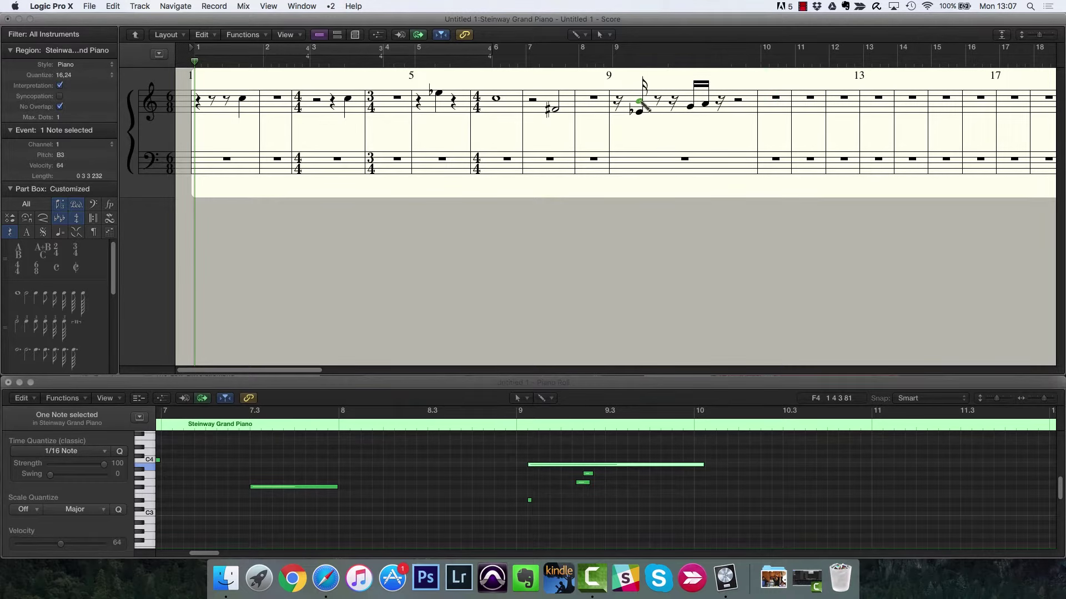
- Set the staff's key signature to D major
double_click(162, 98)
left_click(476, 156)
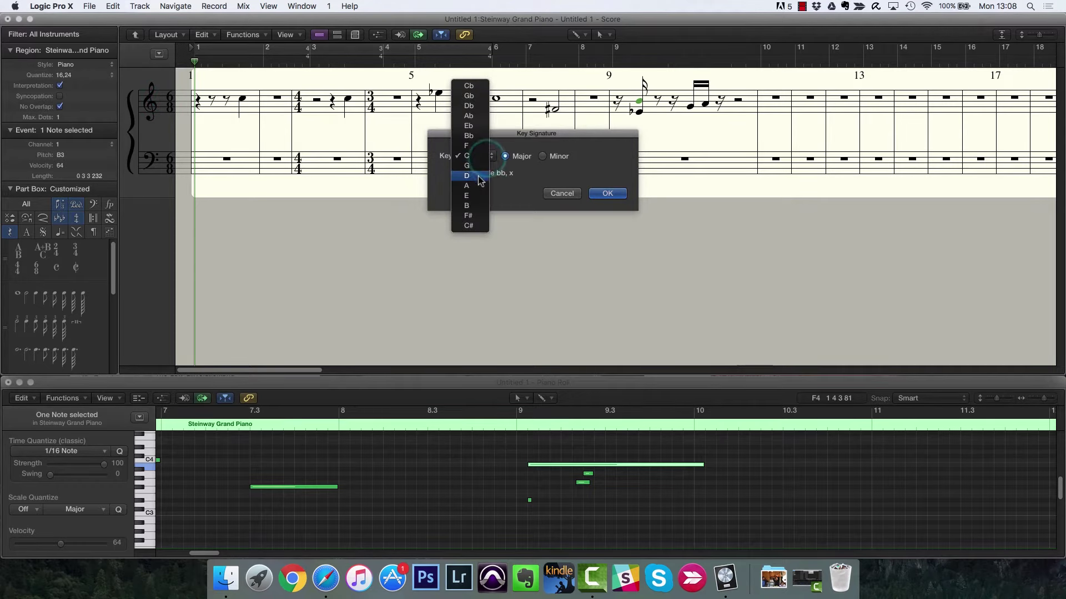
left_click(476, 175)
left_click(611, 194)
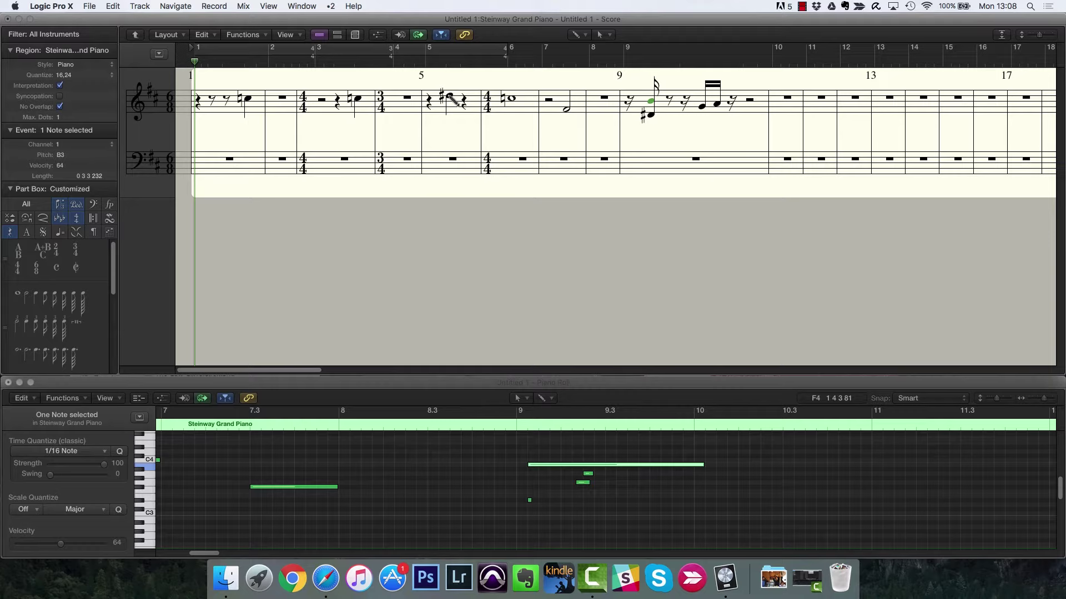
- Adjust the bar-5 note's pitch and delete the selected G3 note
left_click_drag(450, 97, 450, 111)
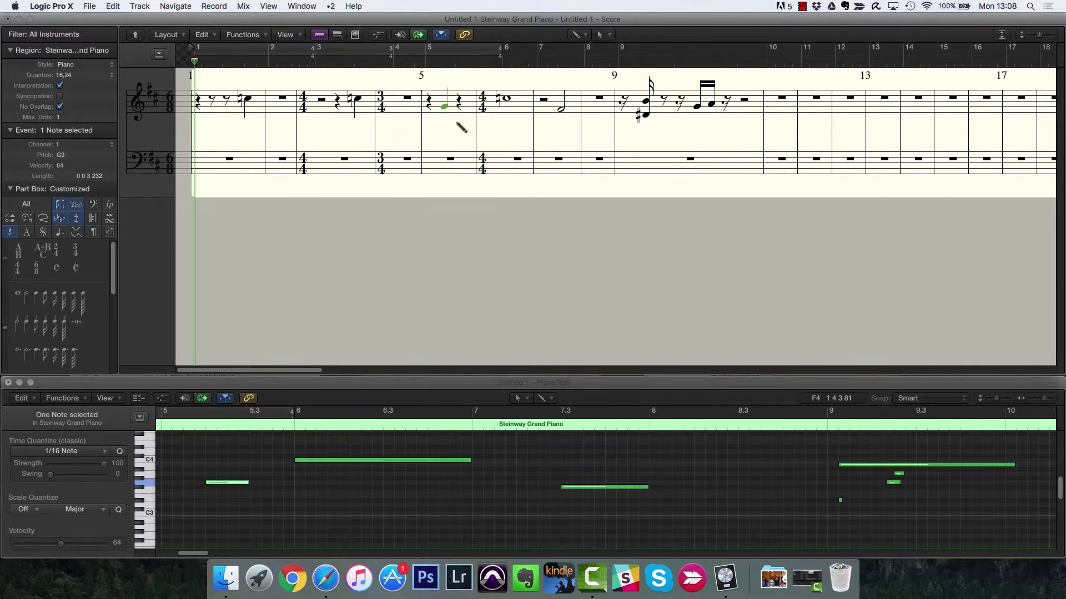
left_click_drag(445, 111, 446, 87)
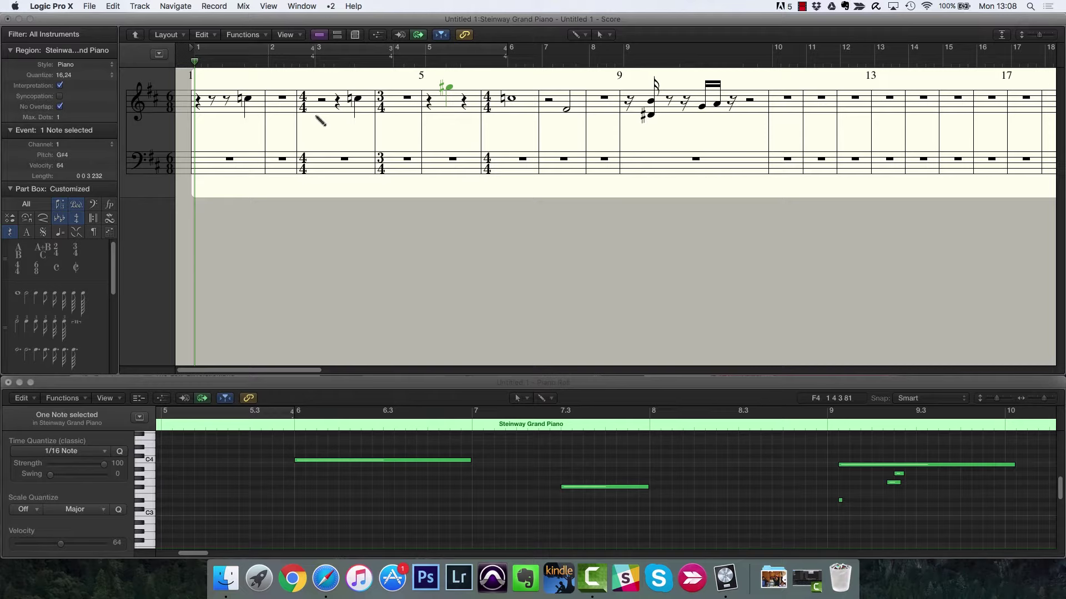
left_click(201, 35)
left_click(233, 183)
left_click_drag(450, 89, 449, 109)
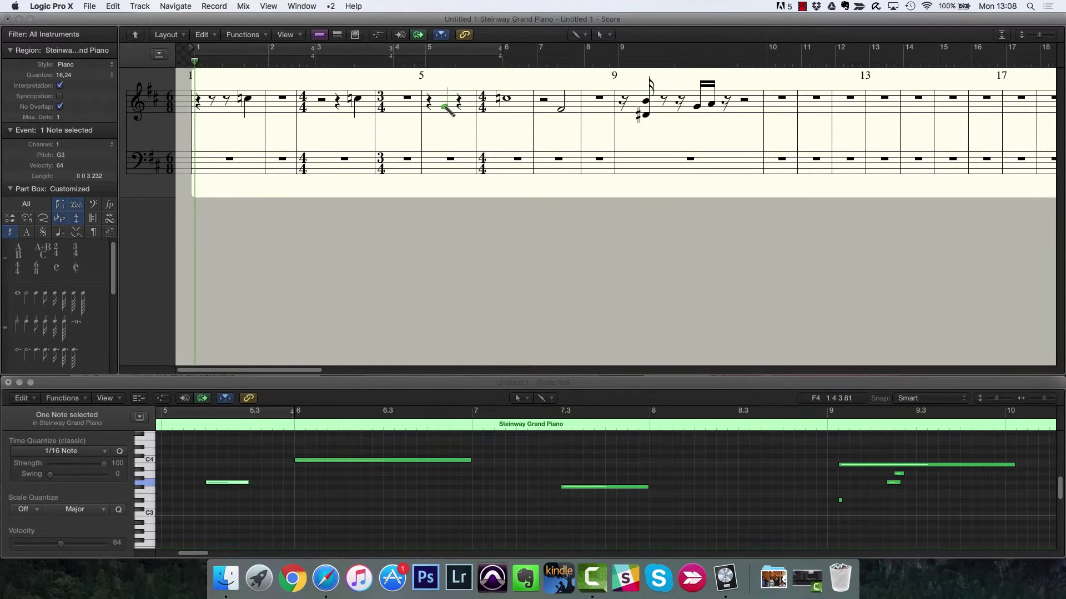
key("Delete")
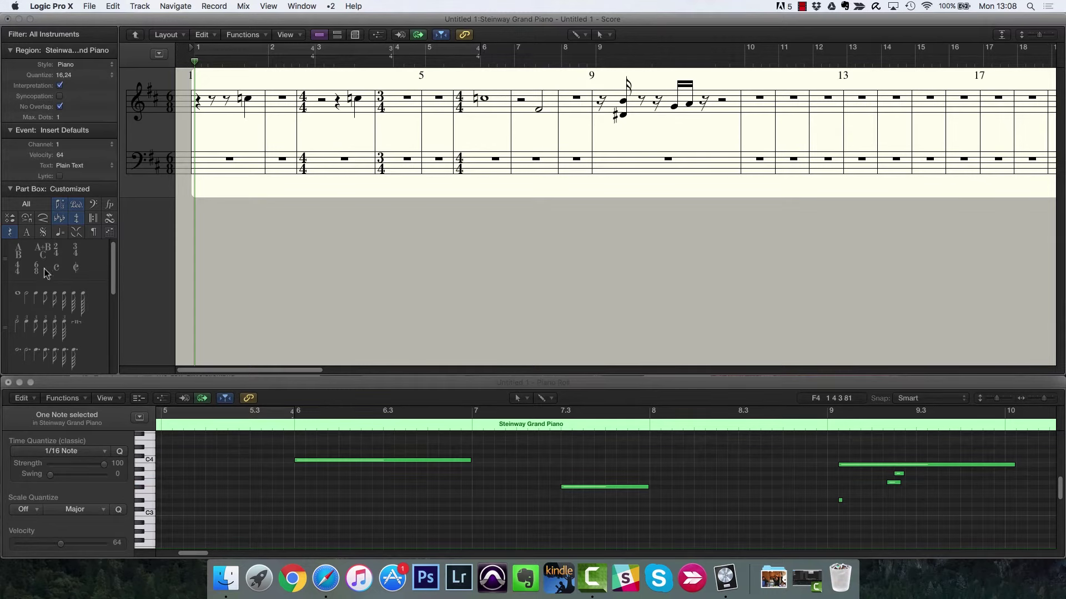
- Build a bar-5 half-note chord with B3, G3, A4 and D3, and play it back from bar 5
left_click_drag(26, 299, 402, 102)
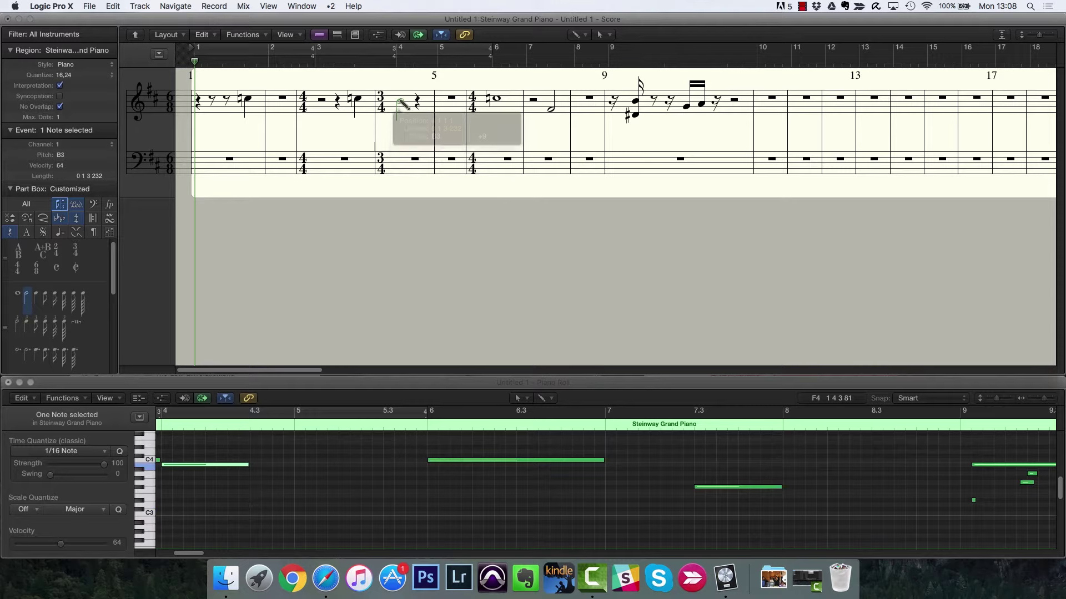
left_click_drag(401, 103, 403, 106)
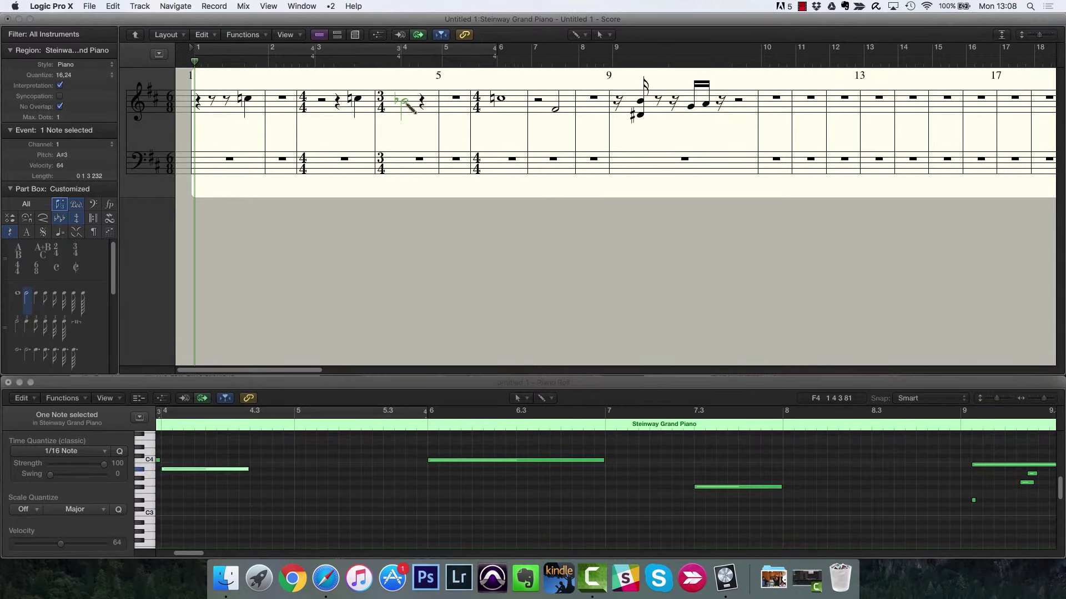
left_click(444, 101)
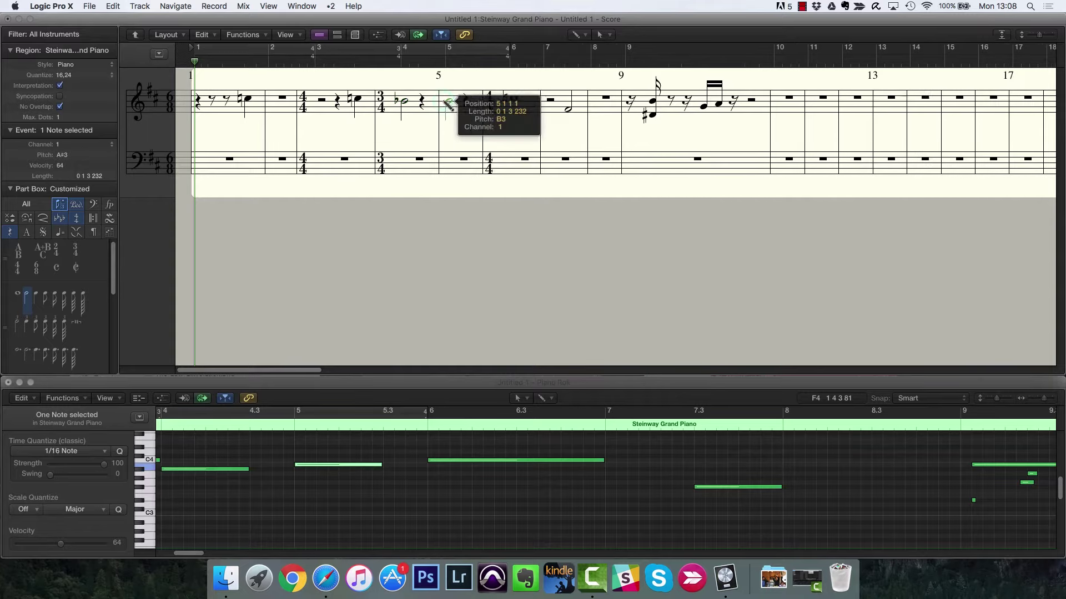
left_click(445, 107)
left_click(450, 84)
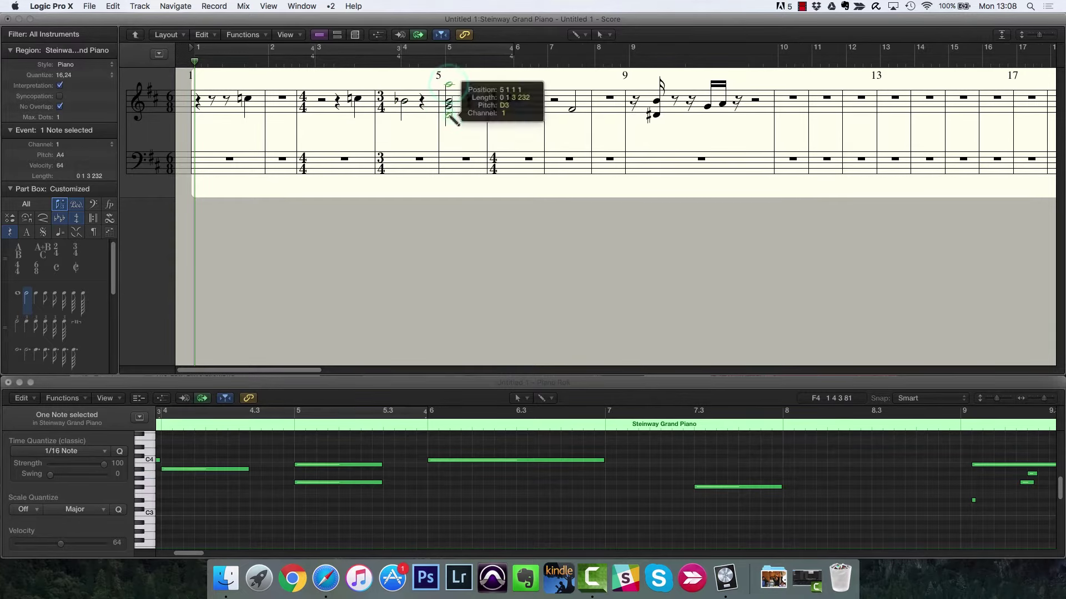
left_click(442, 104)
left_click(438, 67)
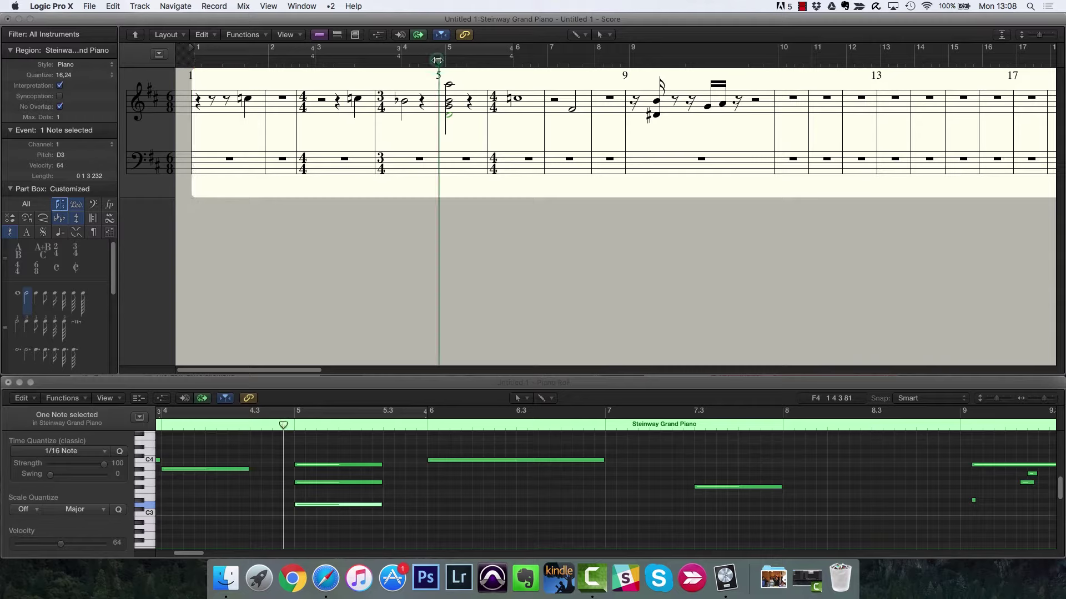
key("space")
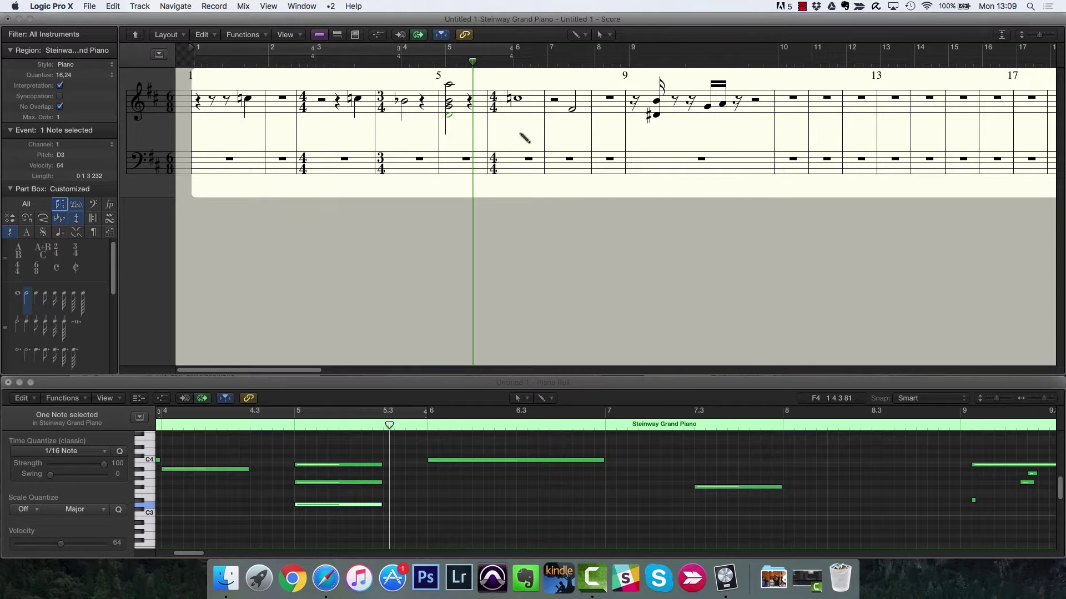
- Add a note at the start of bar 6 and set it to C4, toggling MIDI Out preview
left_click(520, 105)
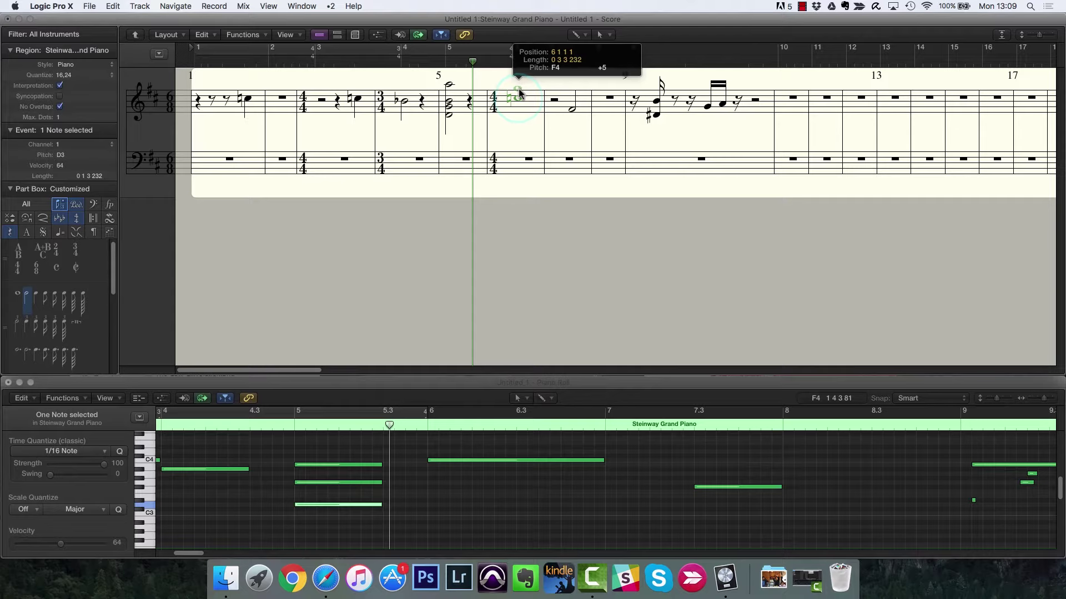
left_click_drag(520, 104, 521, 115)
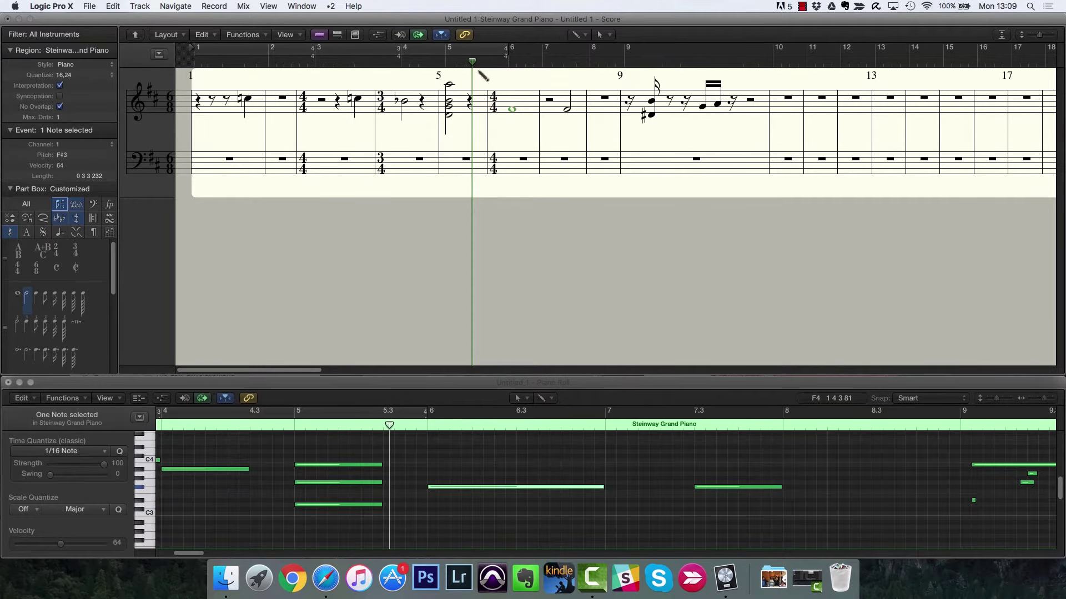
left_click(420, 35)
mouse_move(513, 110)
left_mouse_down()
mouse_move(514, 51)
mouse_move(515, 105)
left_mouse_up()
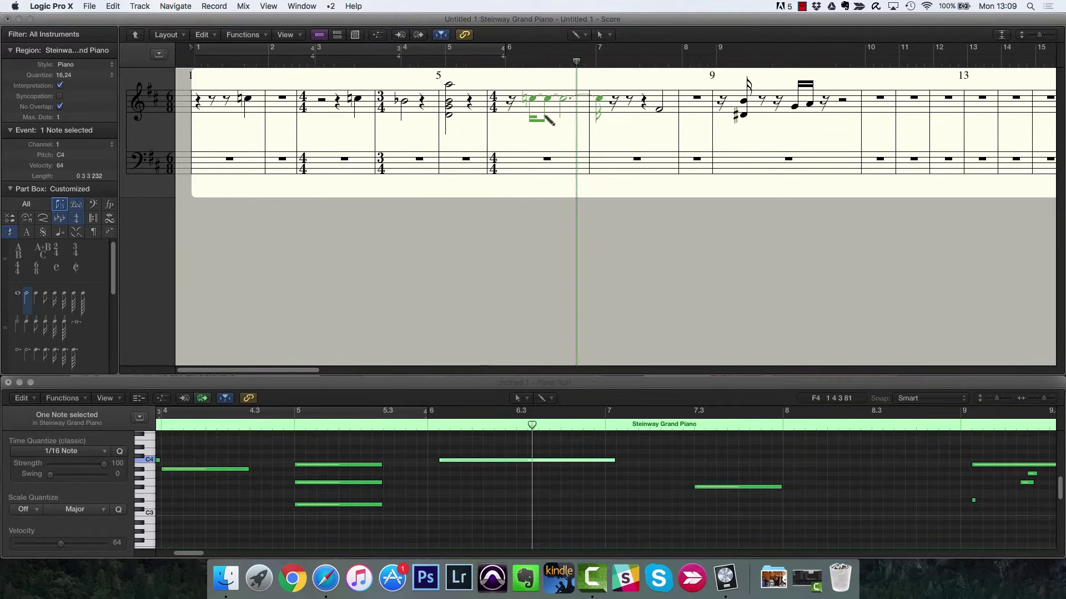
left_click_drag(424, 64, 452, 106)
left_click(420, 35)
left_click(417, 35)
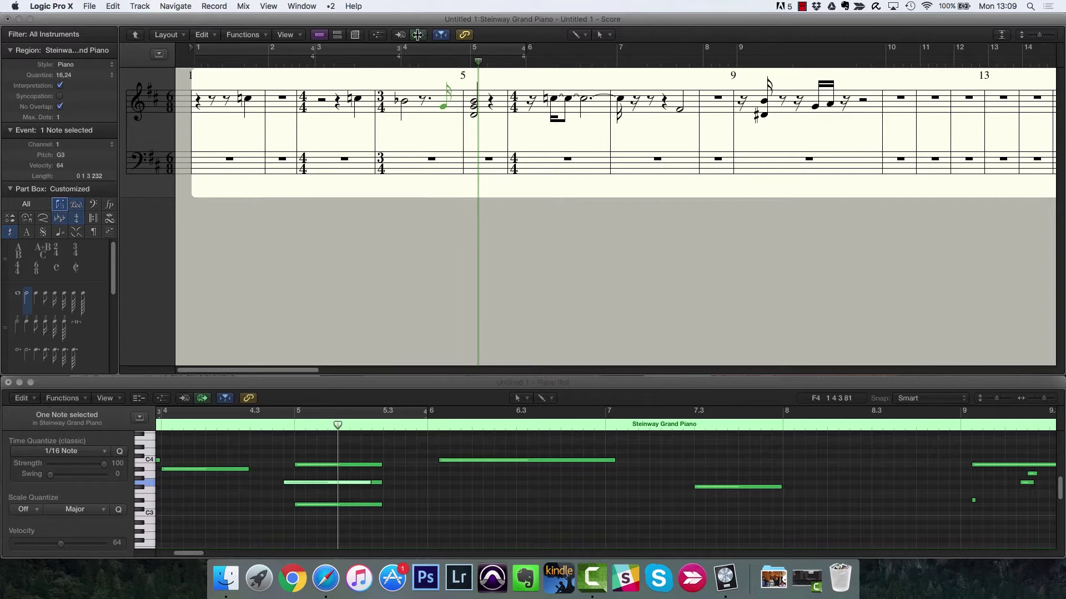
left_click(418, 35)
left_click(419, 34)
- Select the 13 notes from bar 2 onward, transpose and delete them, then draw an A3 half note in bar 6
left_click_drag(222, 72, 910, 159)
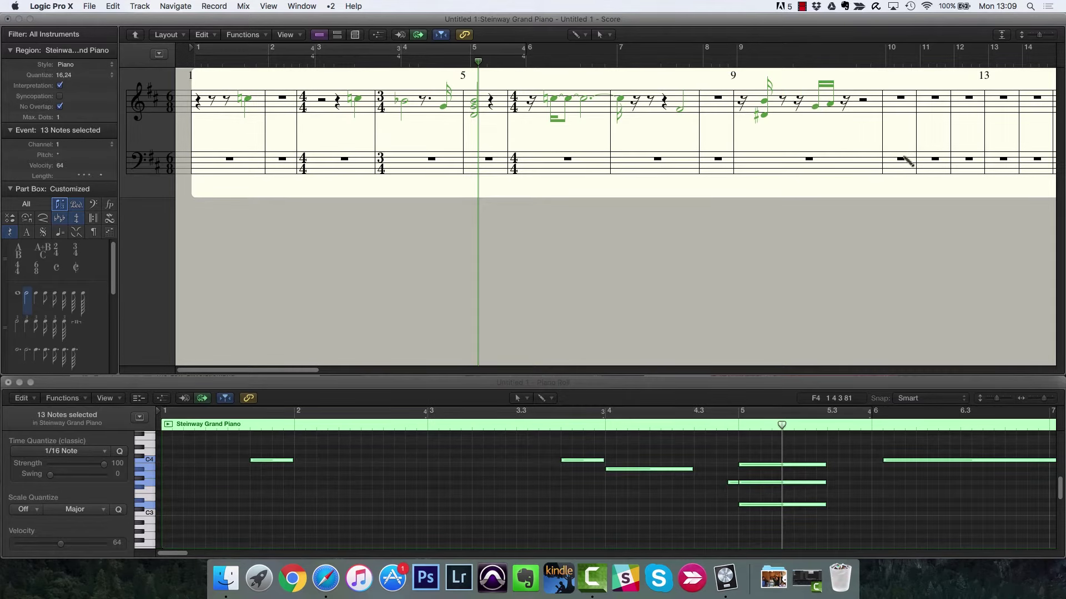
left_click_drag(551, 99, 456, 104)
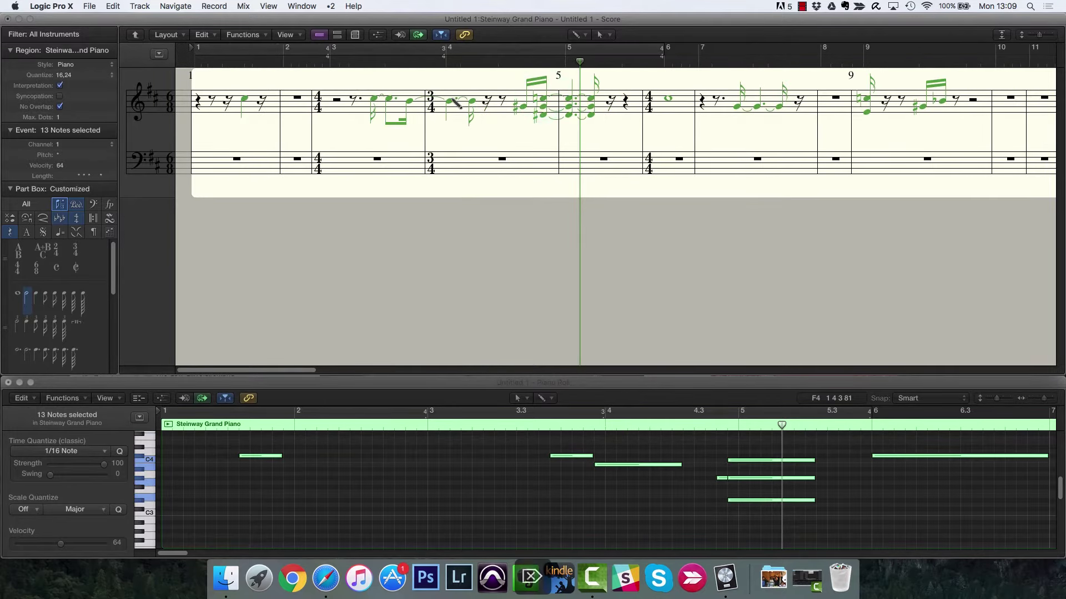
key("Delete")
left_click_drag(240, 81, 404, 220)
left_click(389, 106)
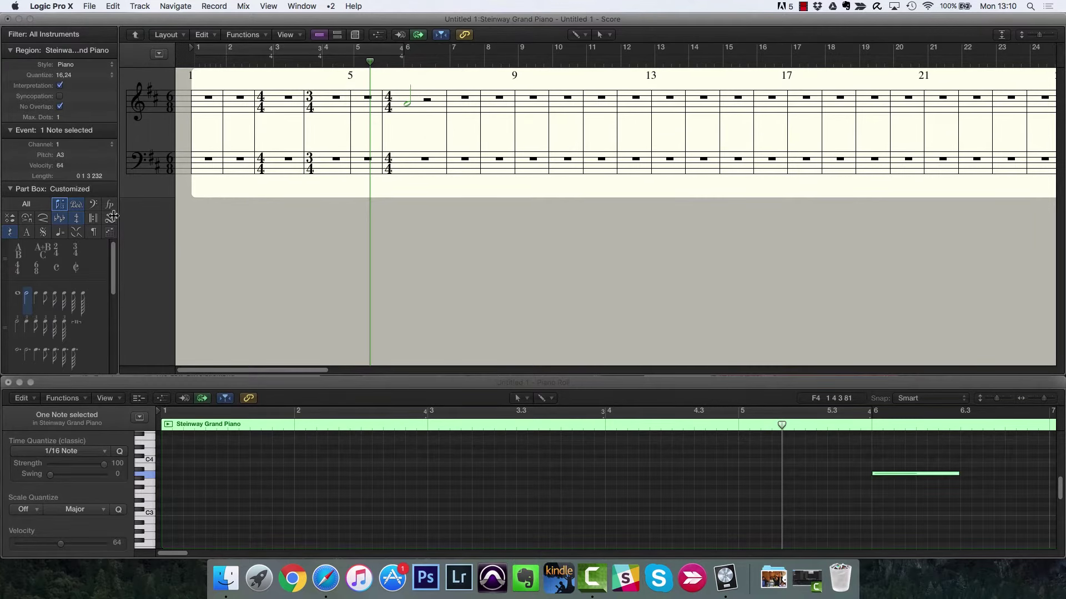
- Remove the 4/4 and 3/4 time signatures at bars 3, 4 and 6, and erase the bar-6 A3
left_click(36, 270)
left_click(261, 101)
left_click(291, 102)
left_click(356, 103)
left_click(374, 104)
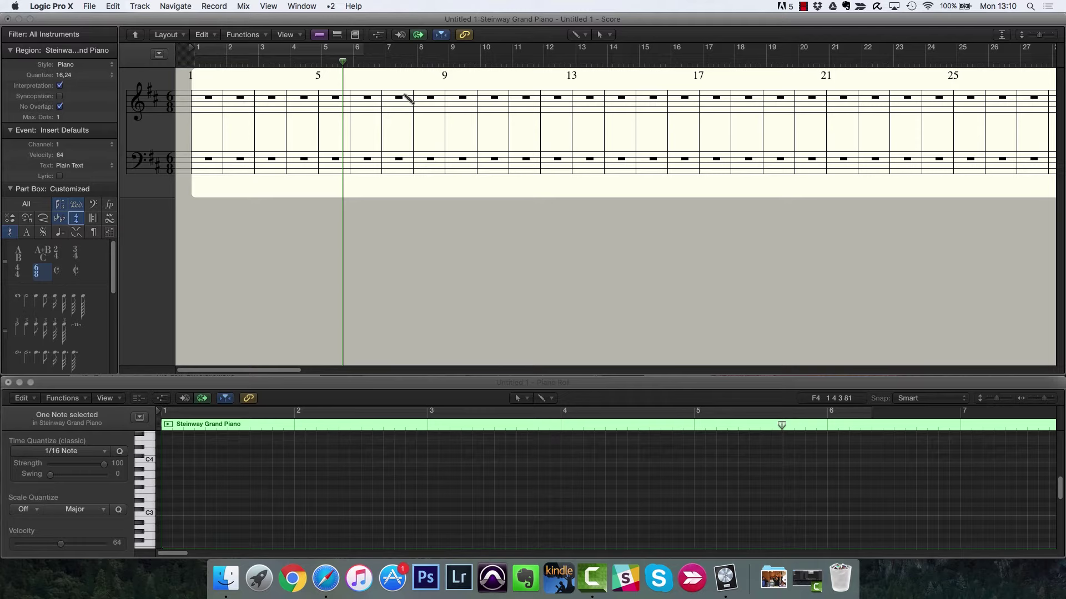
- Pencil a half-note chord into bar 1
left_click_drag(289, 71, 525, 189)
left_click(271, 172)
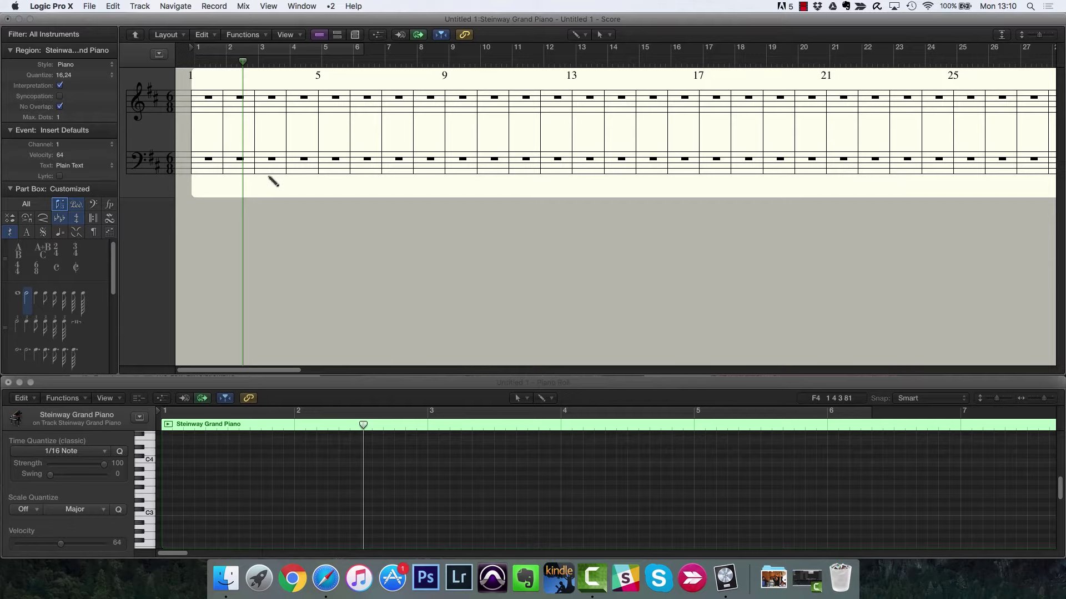
left_click(201, 174)
left_click(208, 108)
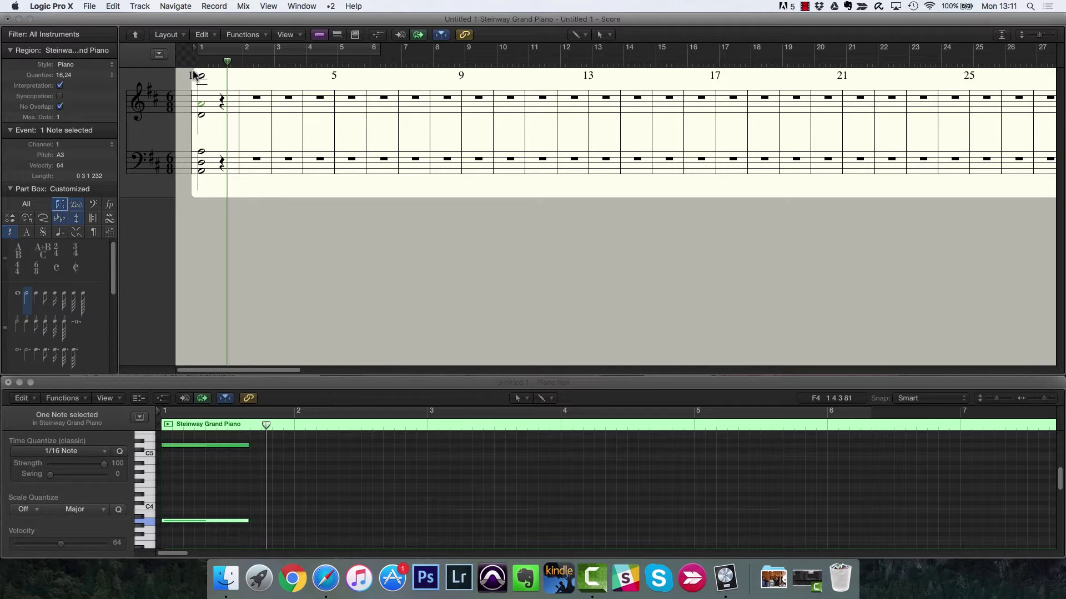
- Copy the bar-1 chords into bar 2, paste them at bar 3 and lower the pasted chord
left_click_drag(219, 135, 181, 202)
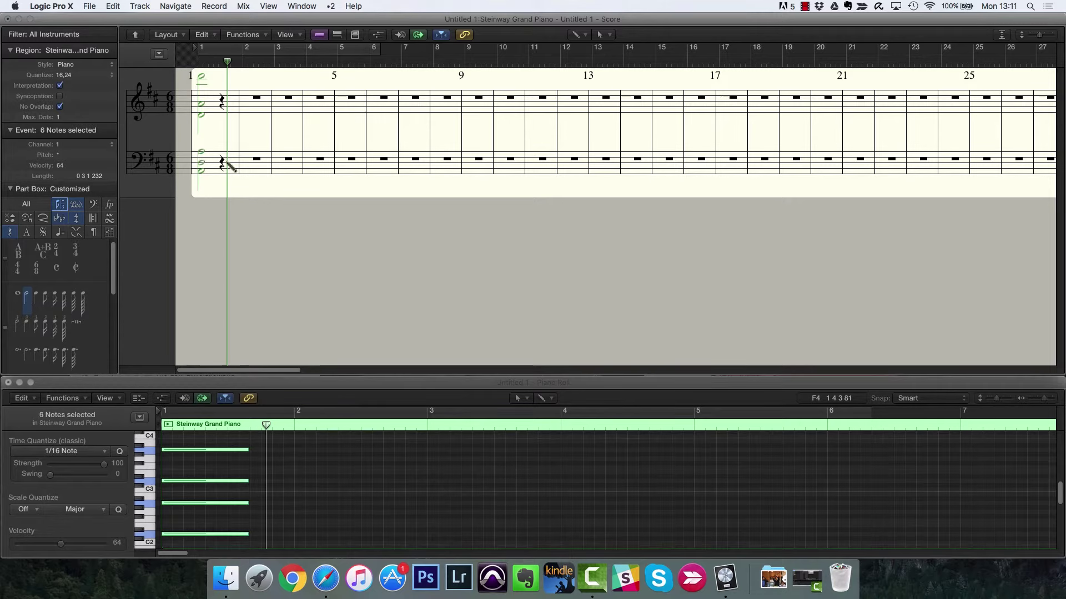
left_click_drag(202, 152, 222, 157)
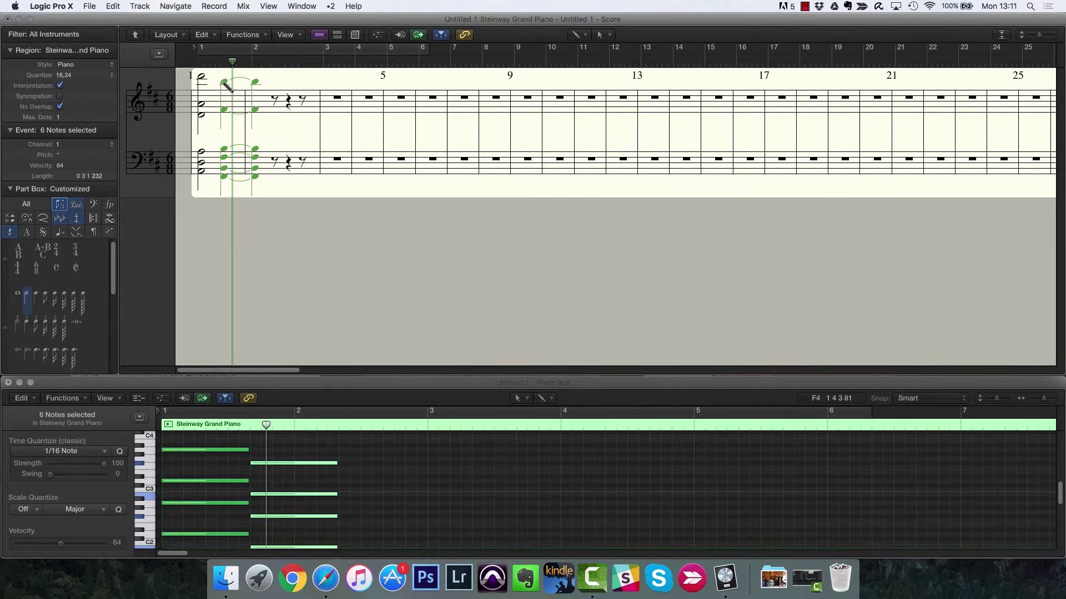
left_click_drag(225, 84, 250, 85)
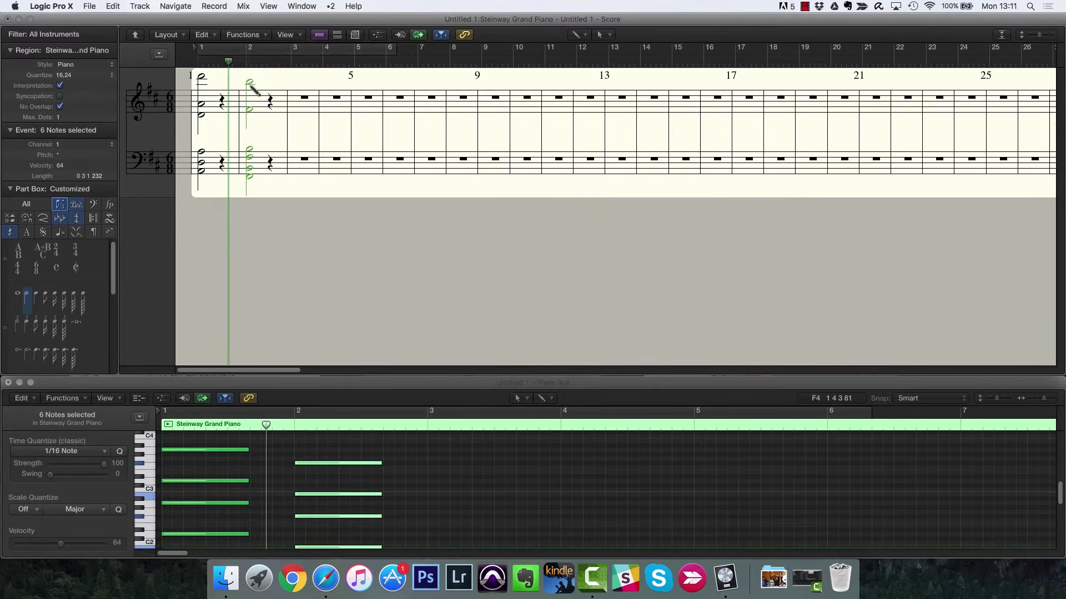
key("super+c")
left_click(292, 61)
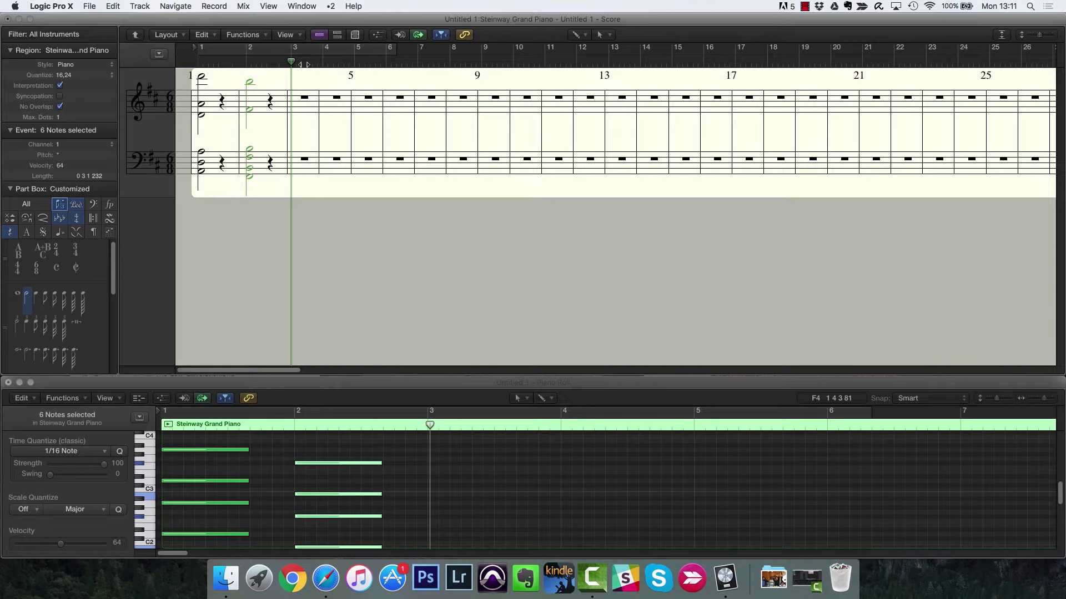
key("super+v")
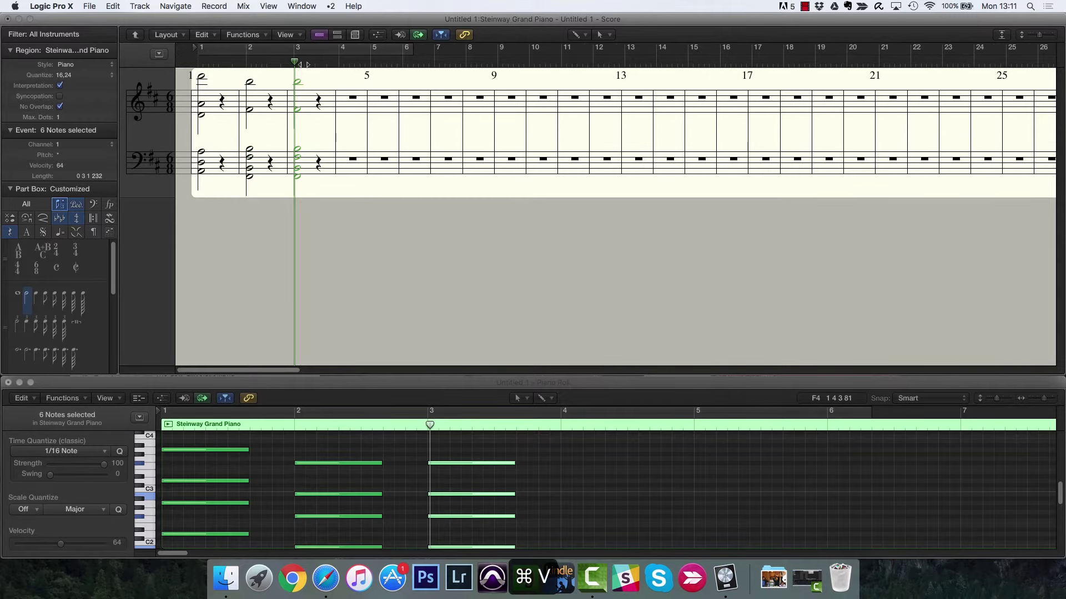
left_click_drag(299, 84, 298, 92)
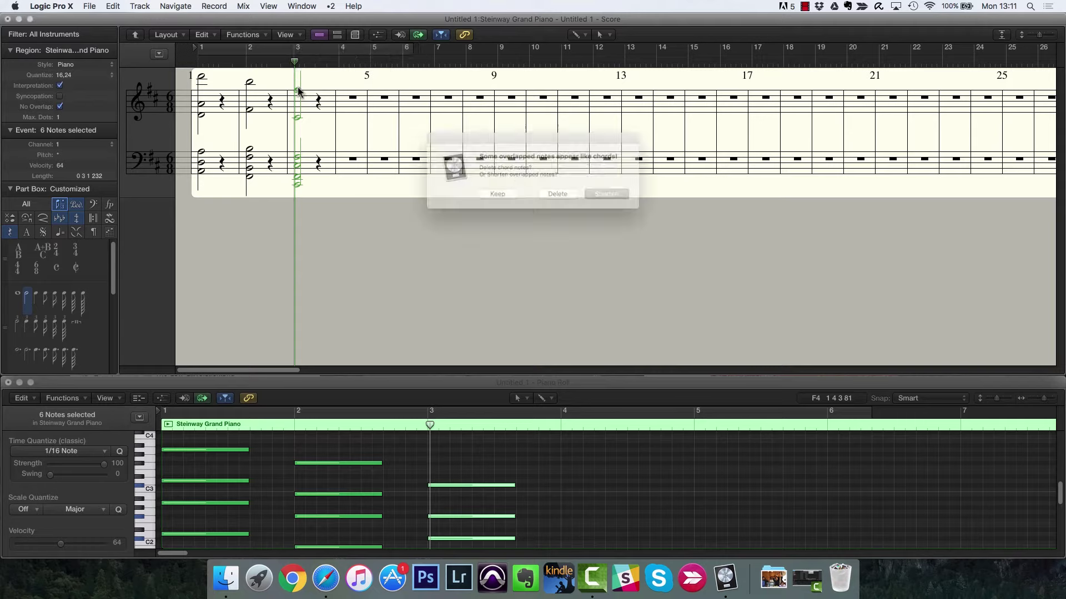
- Keep the overlapping notes as chords, then revoice bar 3 with a C#4 top note and higher bass note
left_click(493, 197)
key("Return")
key("space")
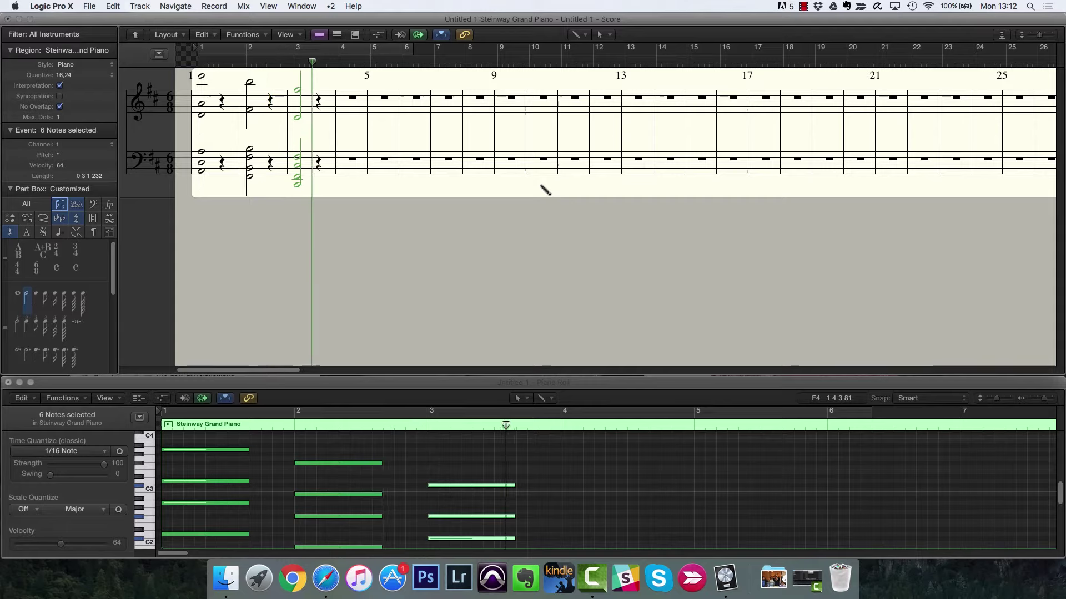
left_click(545, 190)
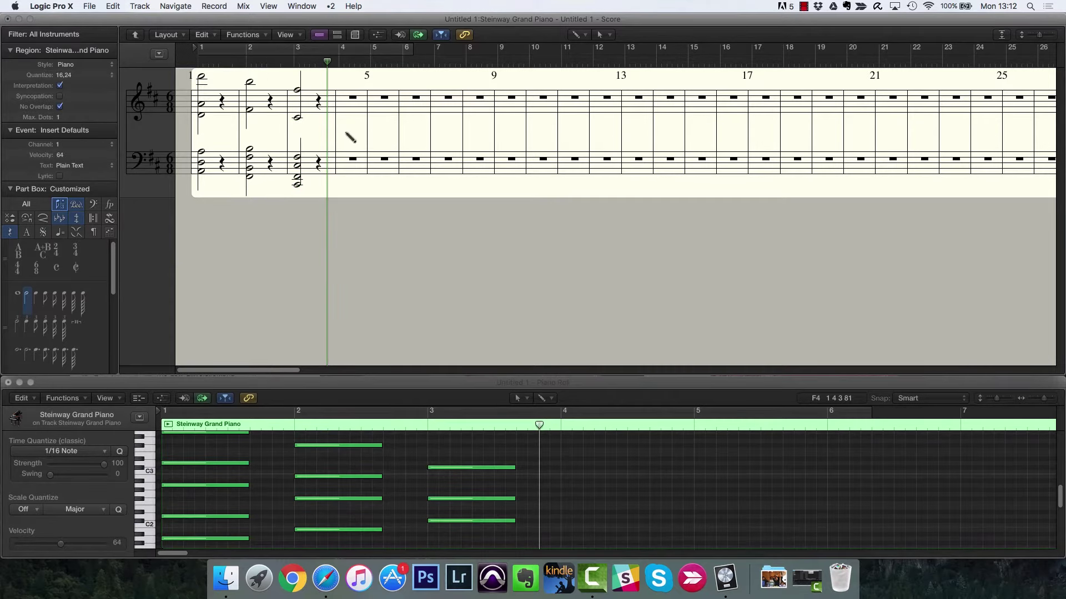
left_click_drag(298, 90, 299, 103)
left_click_drag(298, 186, 298, 151)
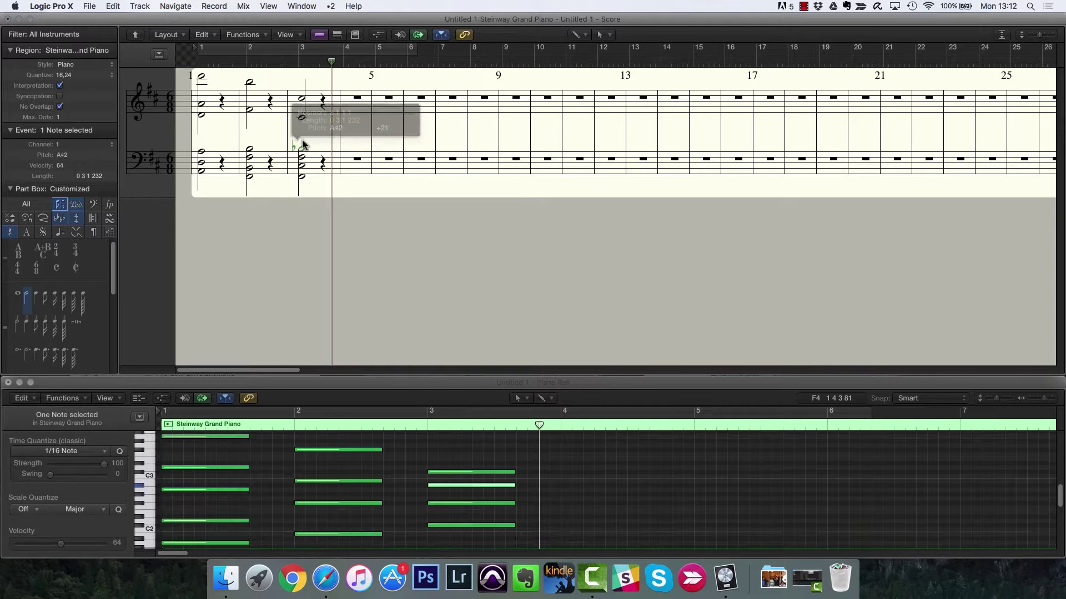
- Audition from bar 3, then select the six bar-1 chord notes and lengthen them in the Event inspector
left_click(288, 61)
key("space")
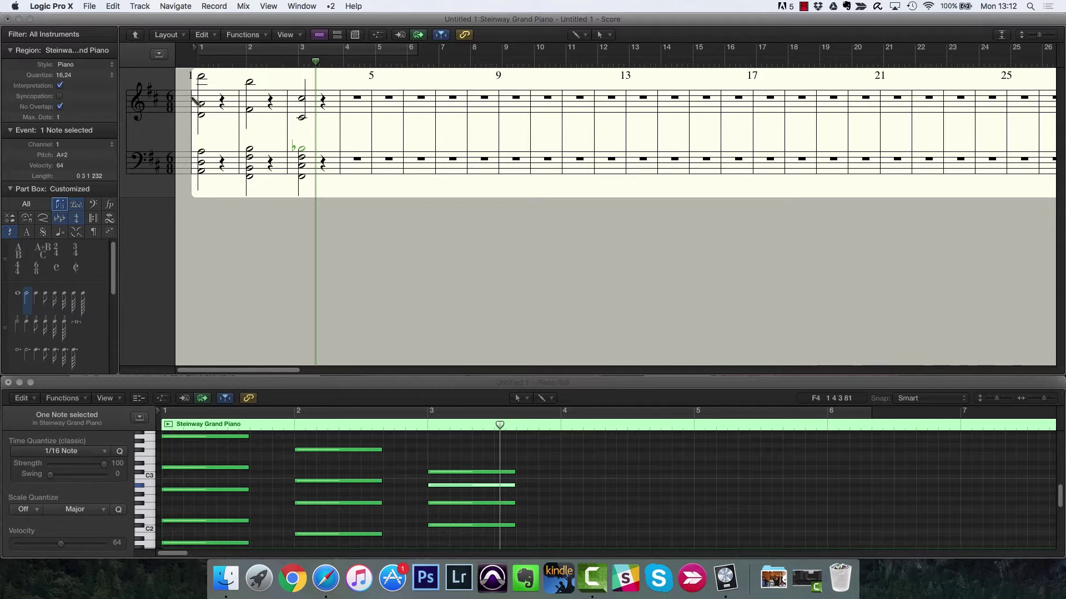
left_click_drag(212, 78, 184, 192)
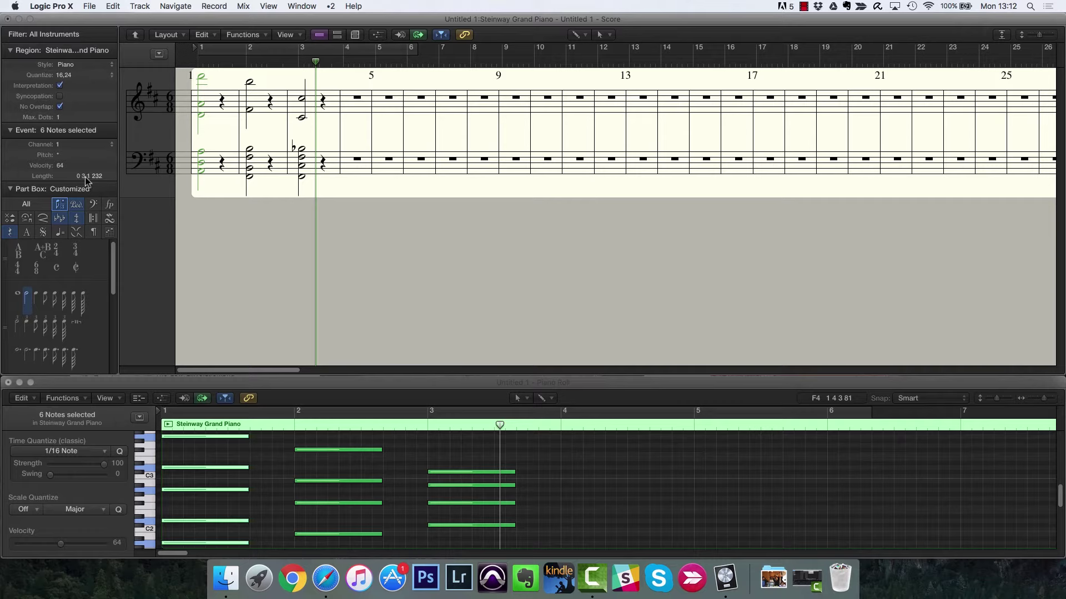
mouse_move(83, 176)
left_mouse_down()
mouse_move(83, 164)
mouse_move(84, 196)
mouse_move(85, 182)
left_mouse_up()
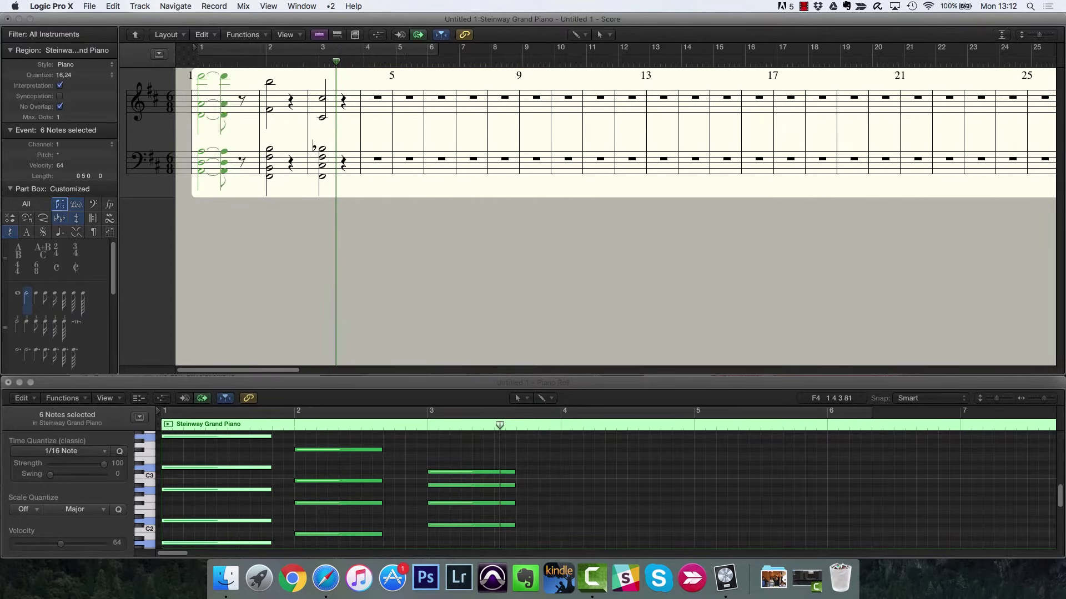
- Set the selected bar-1 notes' length to 2 (quarter notes) in the Event inspector
double_click(81, 176)
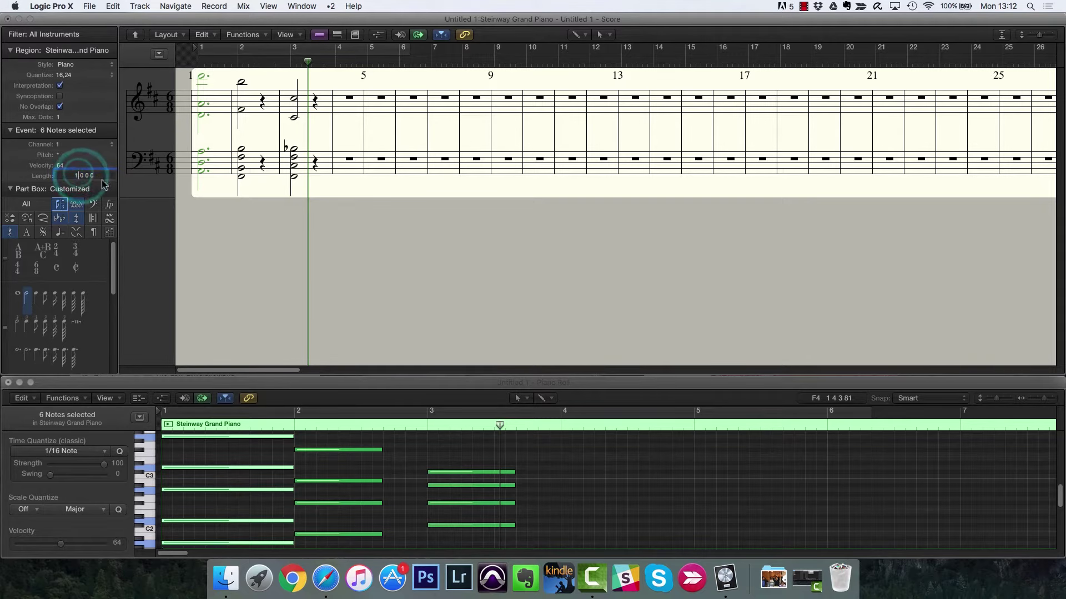
key("BackSpace")
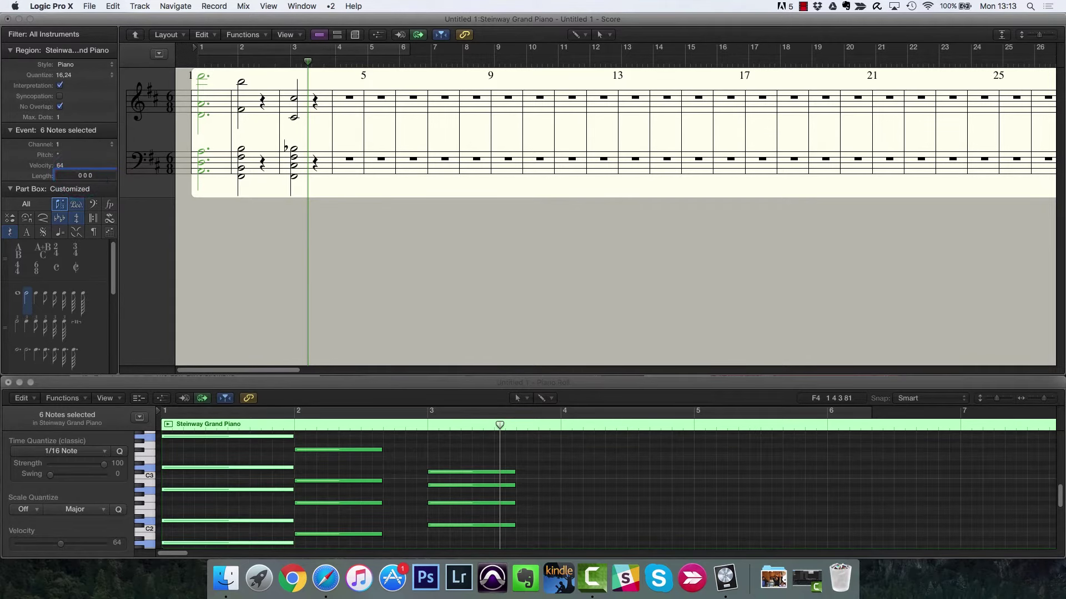
type("2")
key("Return")
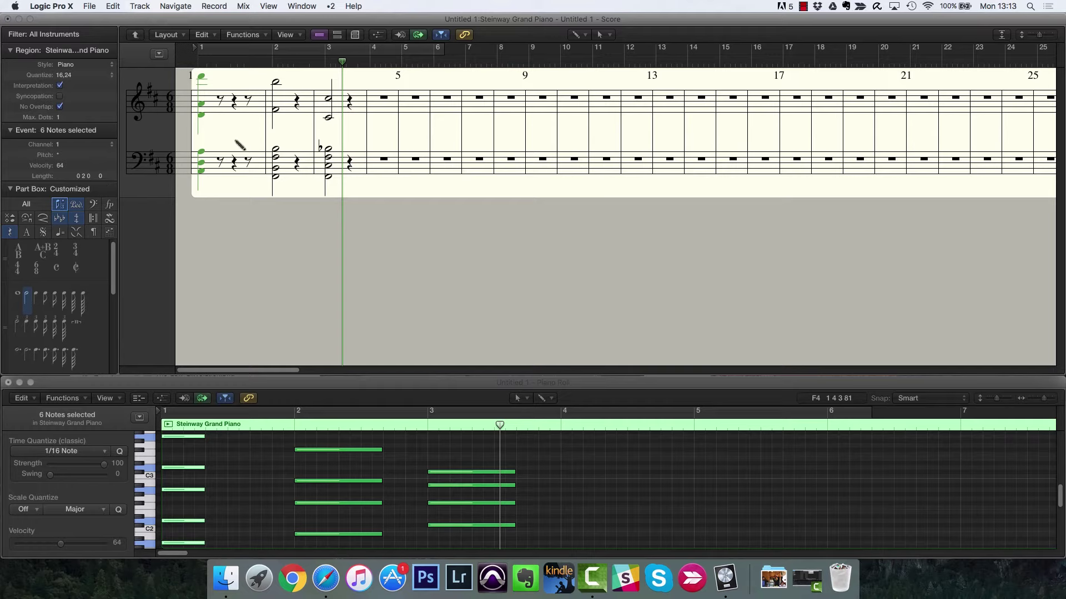
- Turn on Duration Bars and stretch the bar-2 chord into dotted halves
left_click(286, 35)
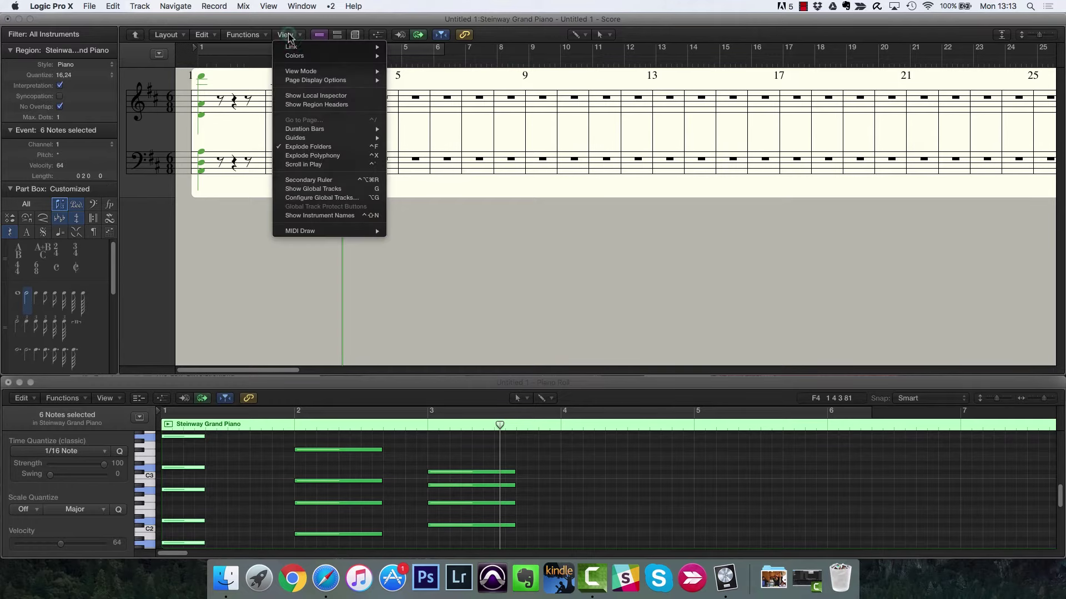
mouse_move(313, 129)
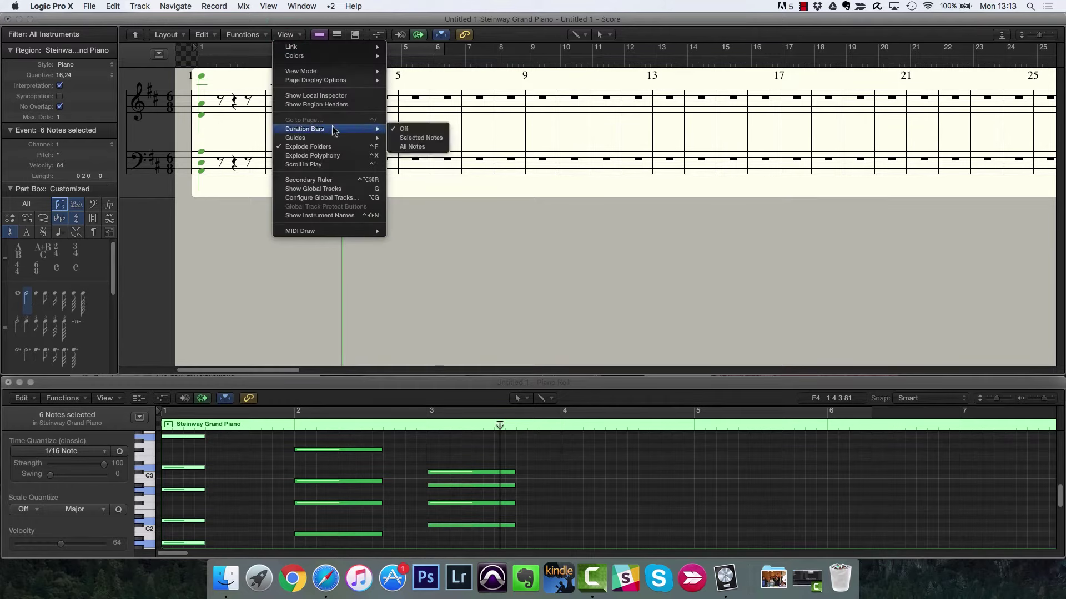
left_click(417, 137)
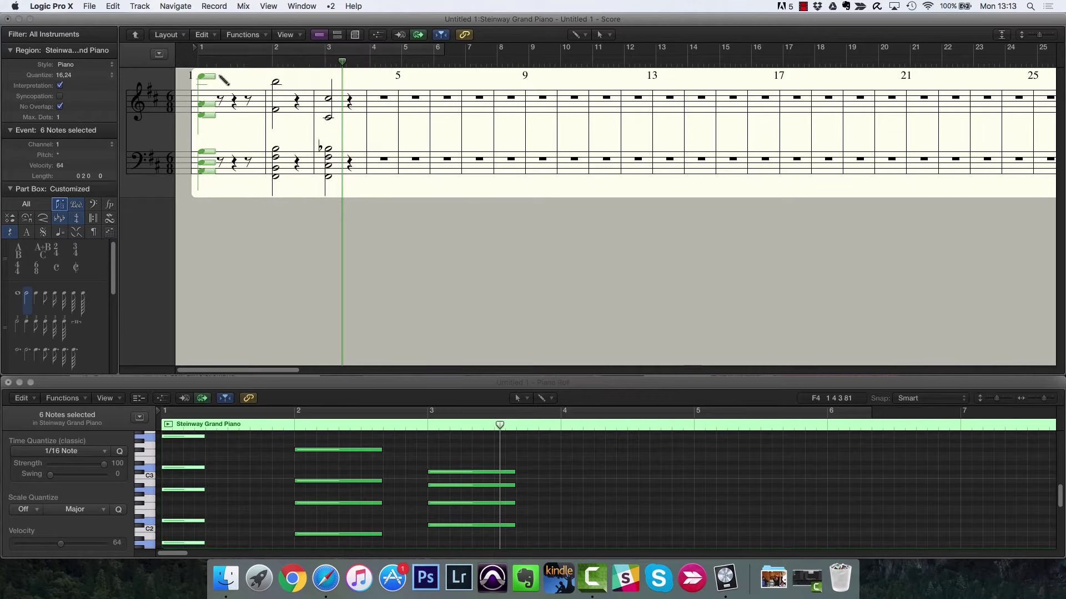
mouse_move(214, 76)
left_mouse_down()
mouse_move(272, 81)
mouse_move(214, 78)
left_mouse_up()
left_click_drag(289, 82, 297, 86)
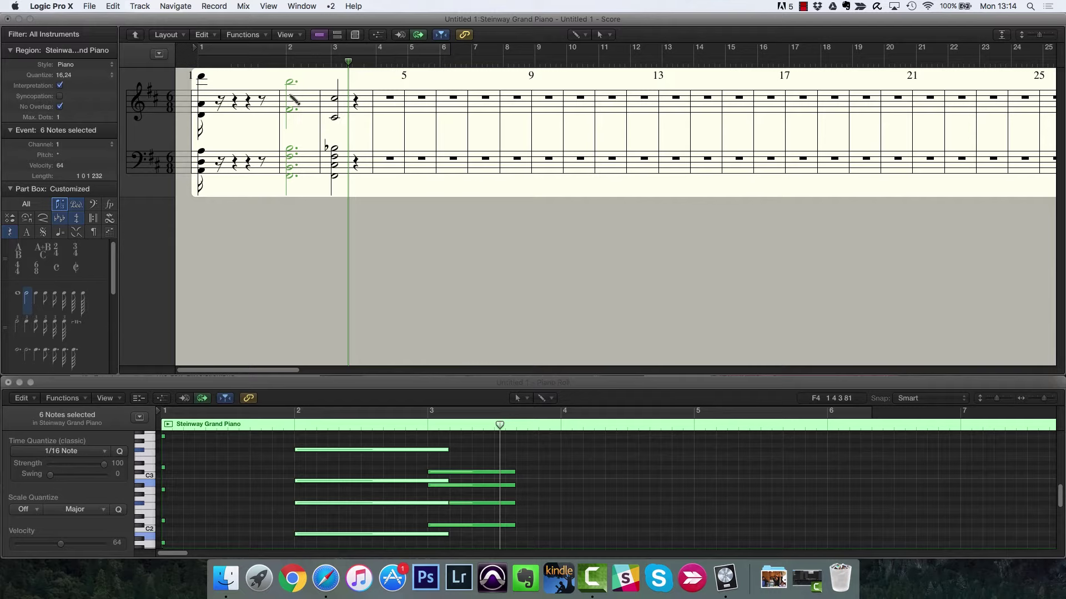
- Set the bar-2 chord's note size to 5 in Note Attributes
double_click(289, 83)
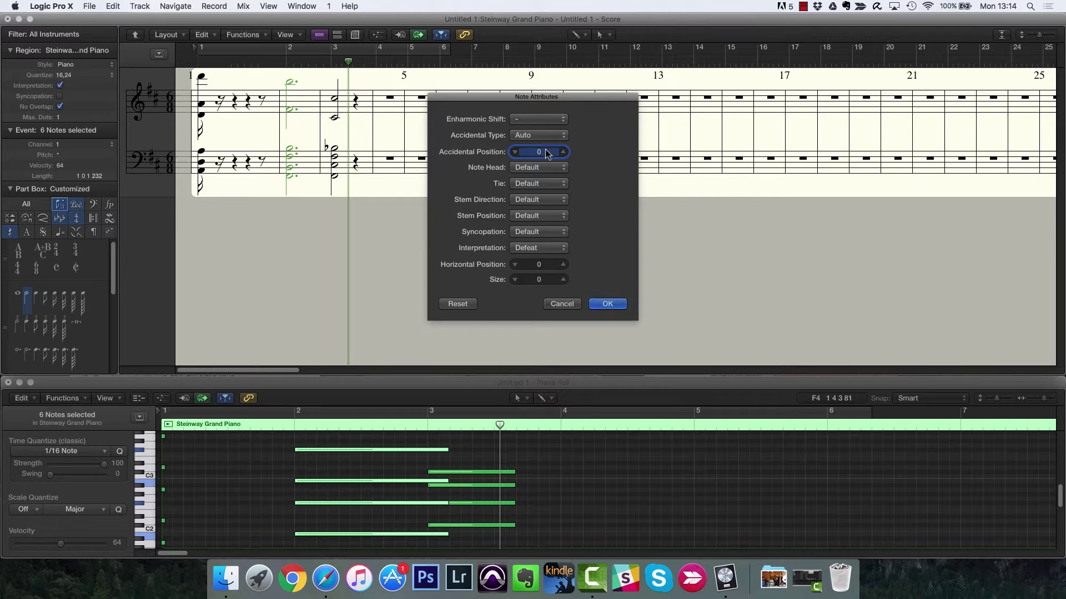
left_click(563, 279)
left_click(607, 306)
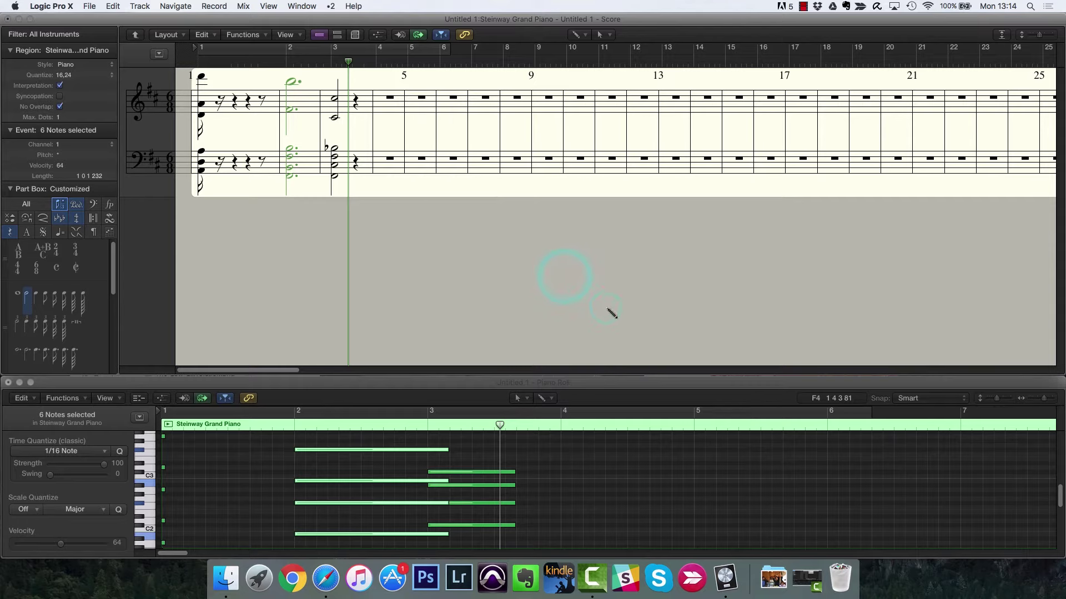
- Set the chord's Stem Direction to Hide in Note Attributes
double_click(290, 112)
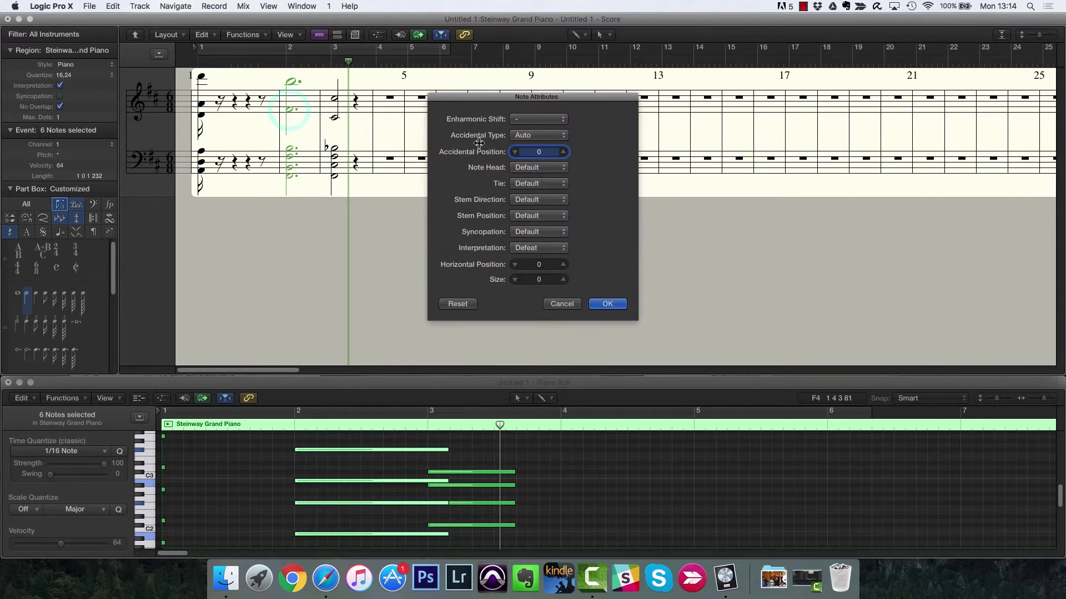
left_click(530, 200)
left_click(526, 230)
left_click(607, 304)
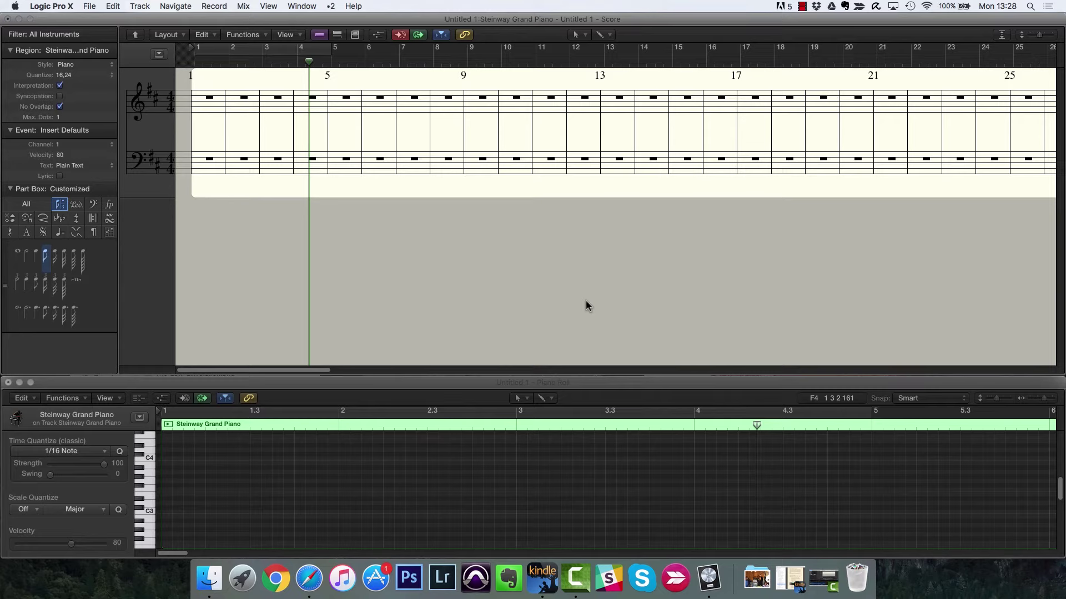
- Return to bar 1 and show the Step Input Keyboard
key("Return")
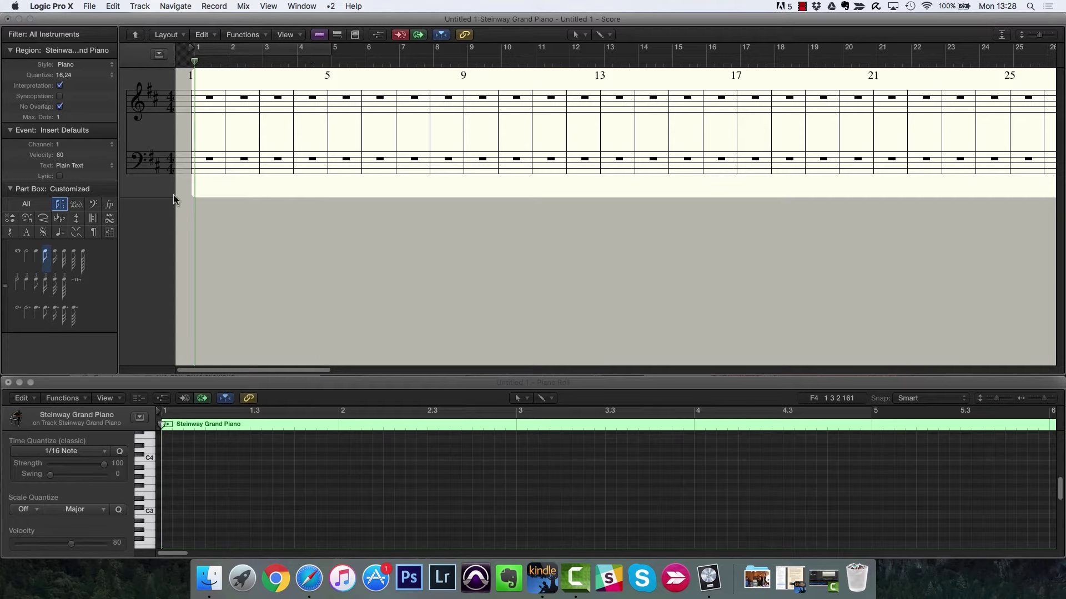
left_click(295, 6)
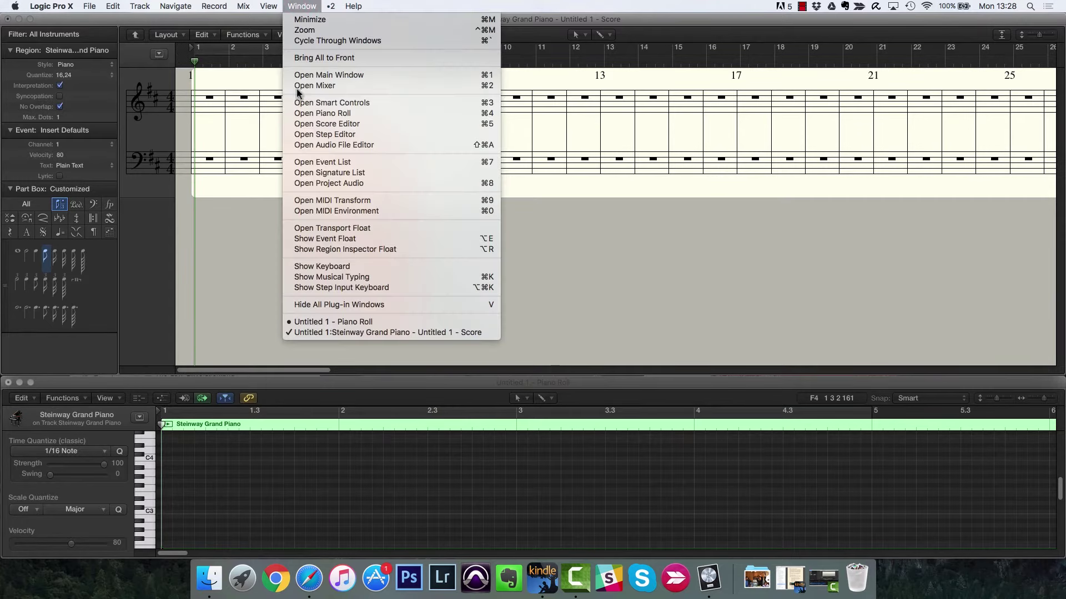
left_click(317, 287)
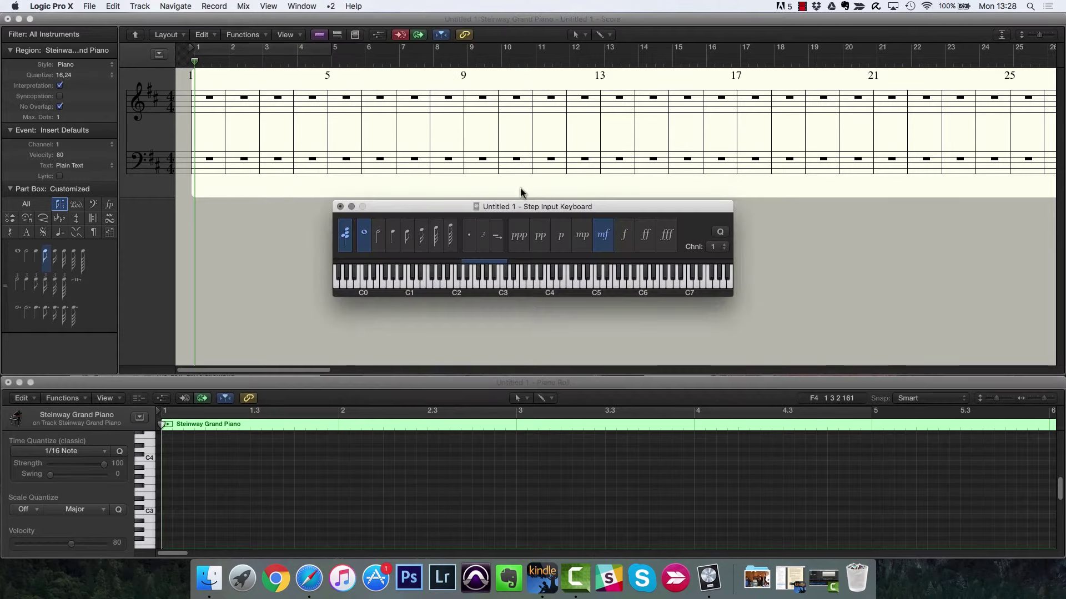
- Enter a G#2 whole note, then a quarter-note chord with D3 and C4 at piano dynamic
left_click(487, 279)
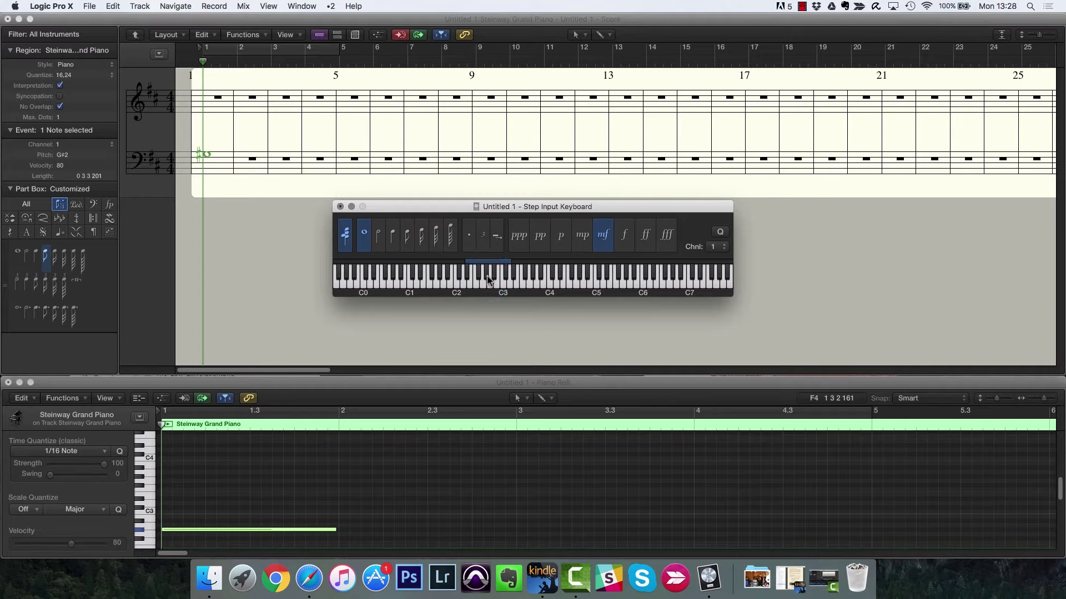
left_click(379, 237)
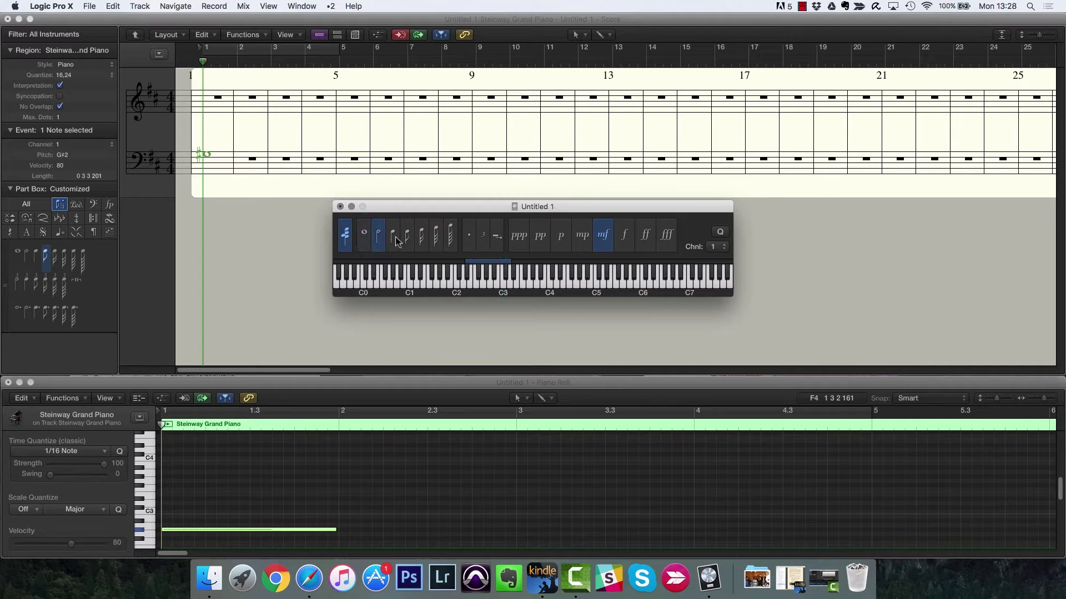
left_click(394, 238)
left_click(512, 277)
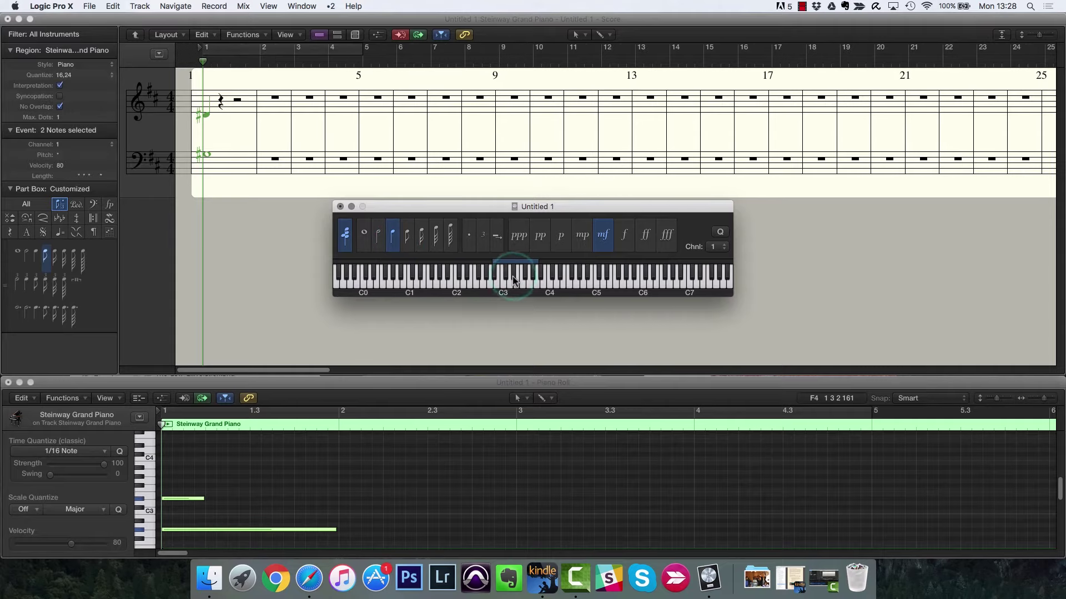
left_click(509, 287)
left_click(549, 283)
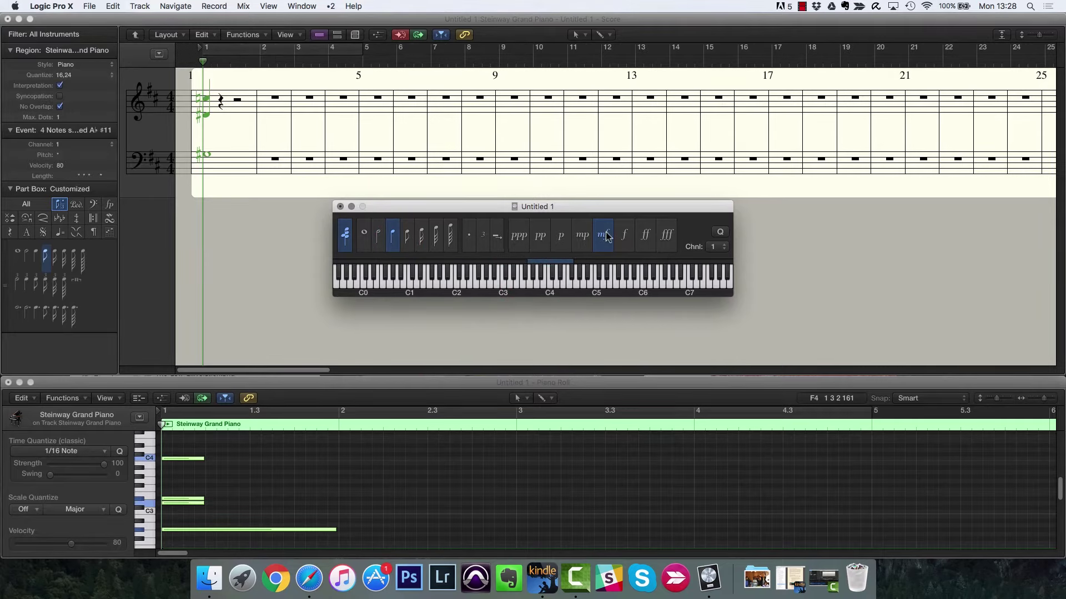
left_click(623, 238)
left_click(561, 236)
left_click(558, 283)
left_click(557, 283)
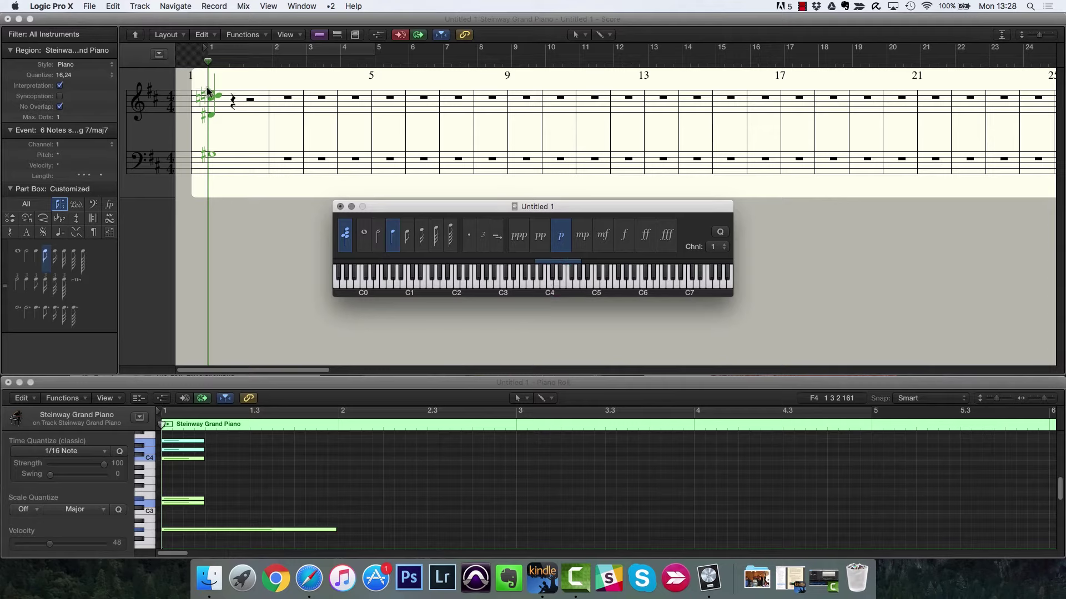
- With chord entry off, enter a single-note line including D3, C4, A2, E2 and F1
left_click(345, 236)
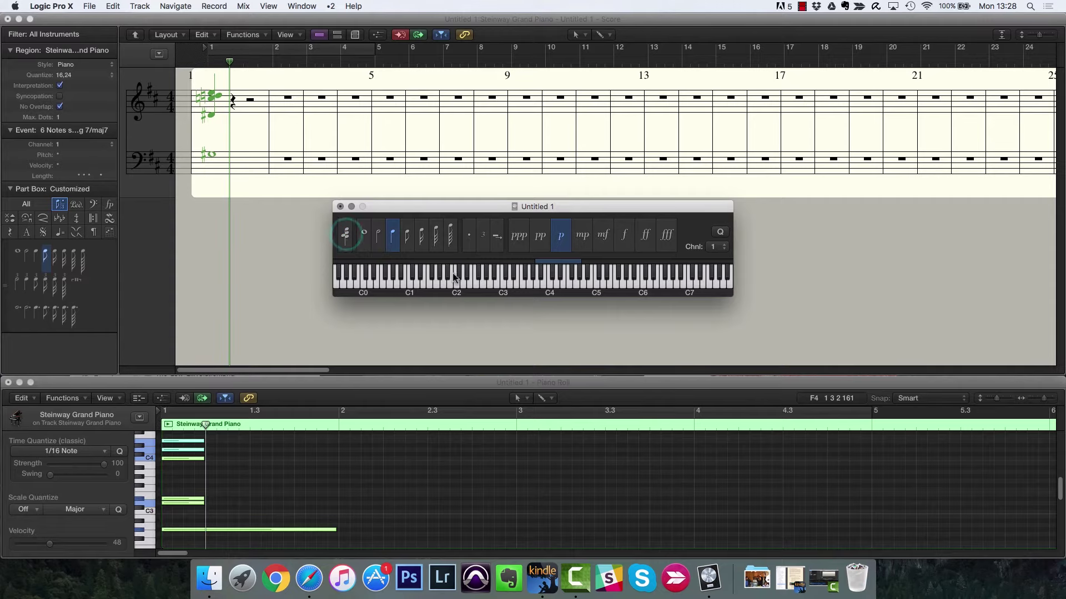
left_click(449, 278)
left_click(470, 276)
left_click(508, 274)
left_click(546, 275)
left_click(491, 278)
left_click(467, 278)
left_click(429, 278)
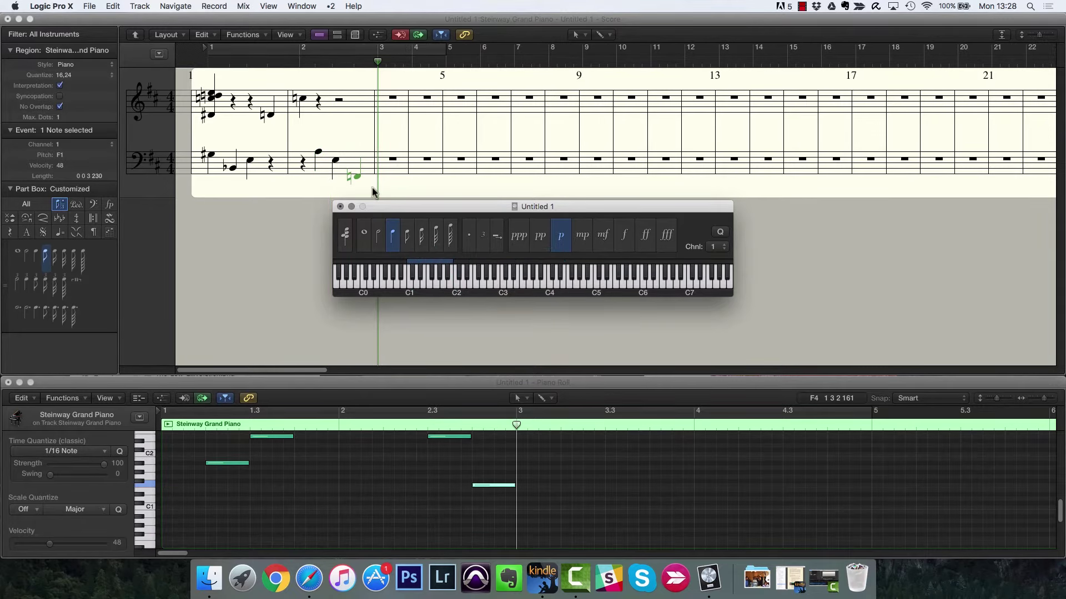
- Enter the bar-3 notes, rising through G#3 and E4 to A4
left_click(506, 276)
left_click(532, 275)
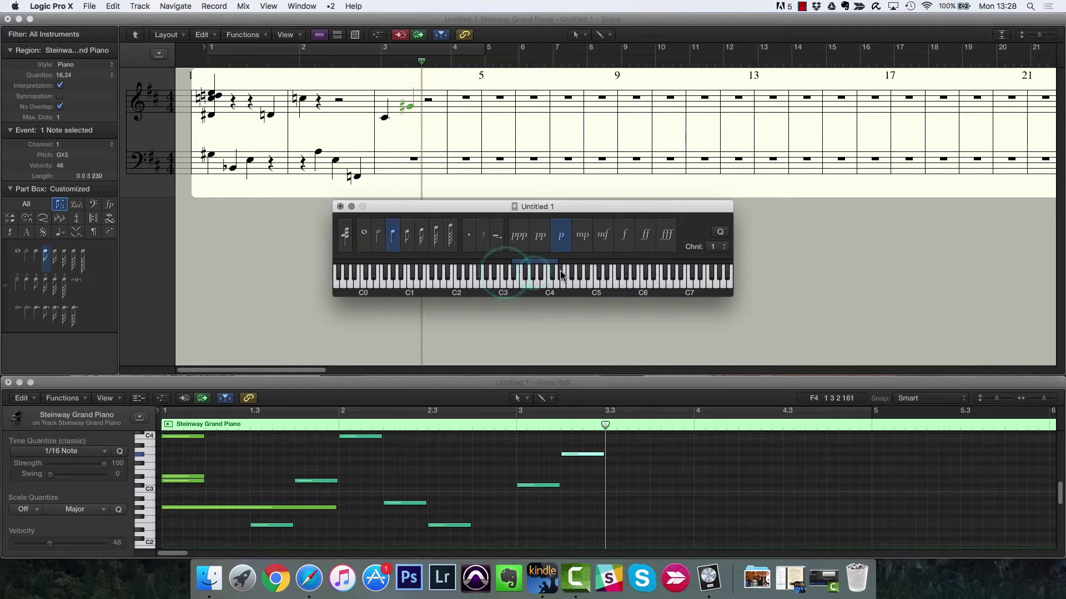
left_click(563, 276)
left_click(583, 275)
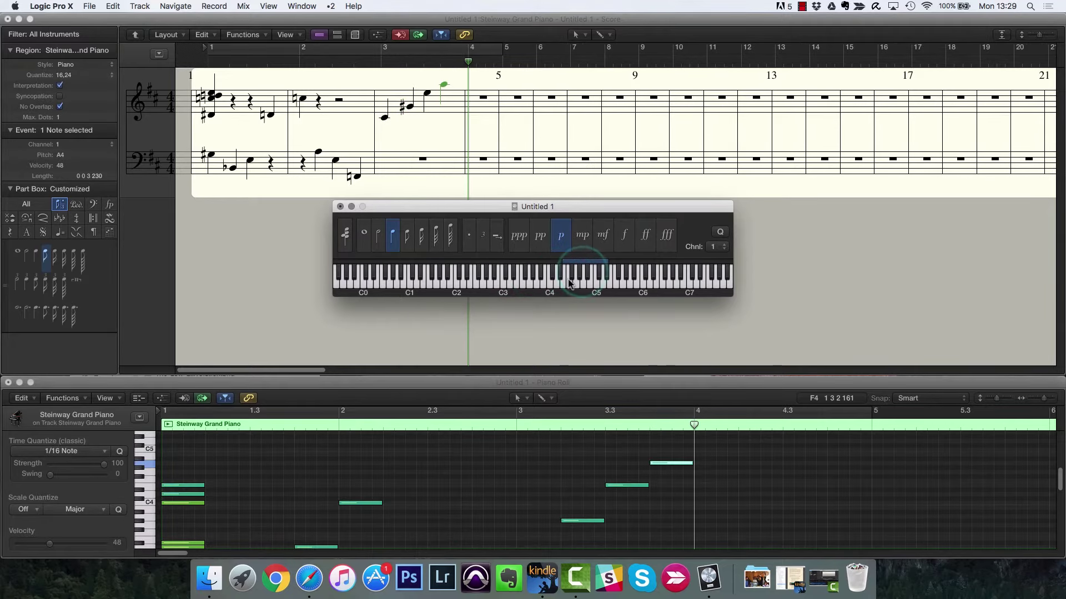
- Enter a stacked bar-4 chord with high C, B and low D, then single notes G#2 and F3
left_click(345, 235)
left_click(518, 280)
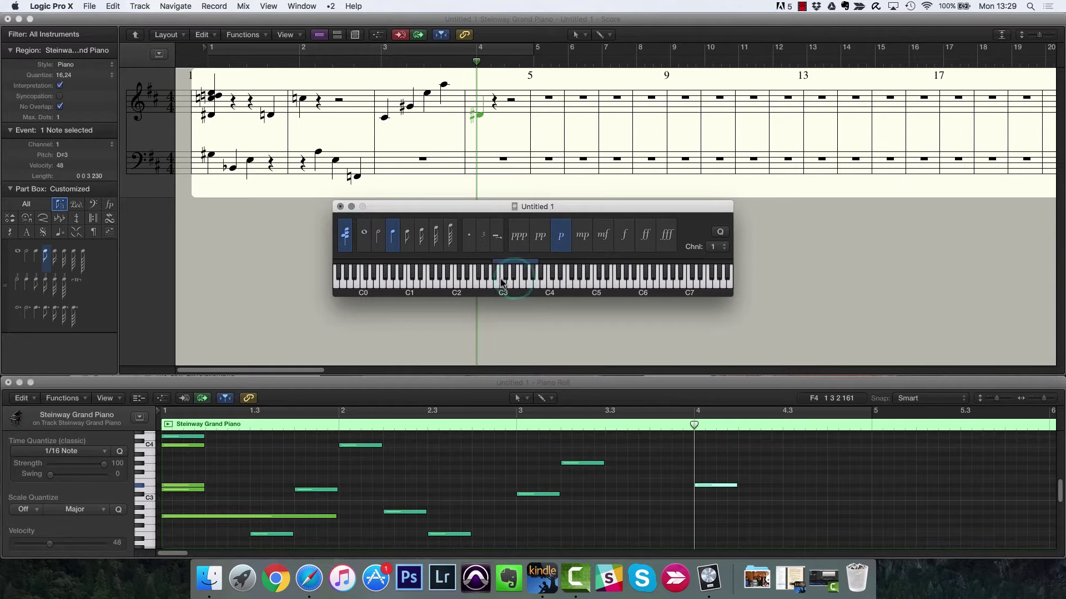
left_click(502, 277)
left_click(566, 278)
left_click(602, 277)
left_click(544, 278)
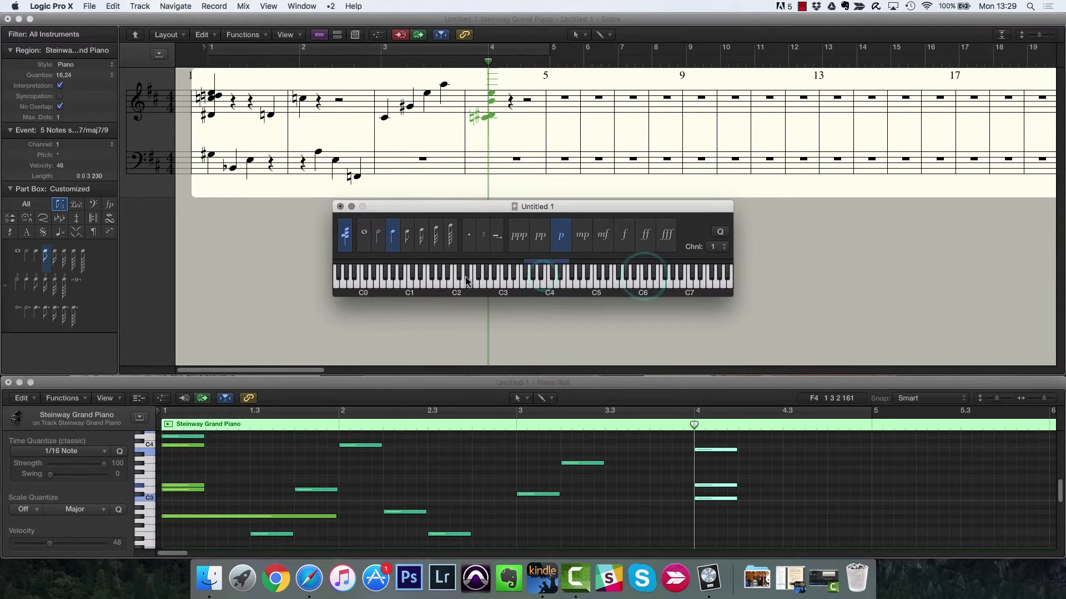
left_click(467, 277)
left_click(346, 235)
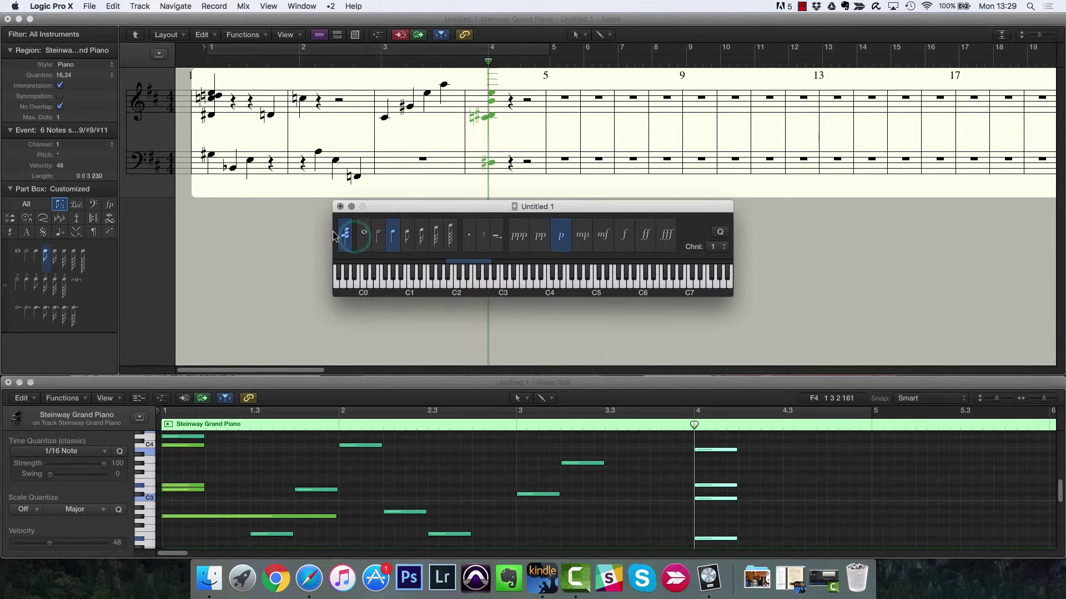
left_click(486, 281)
left_click(522, 274)
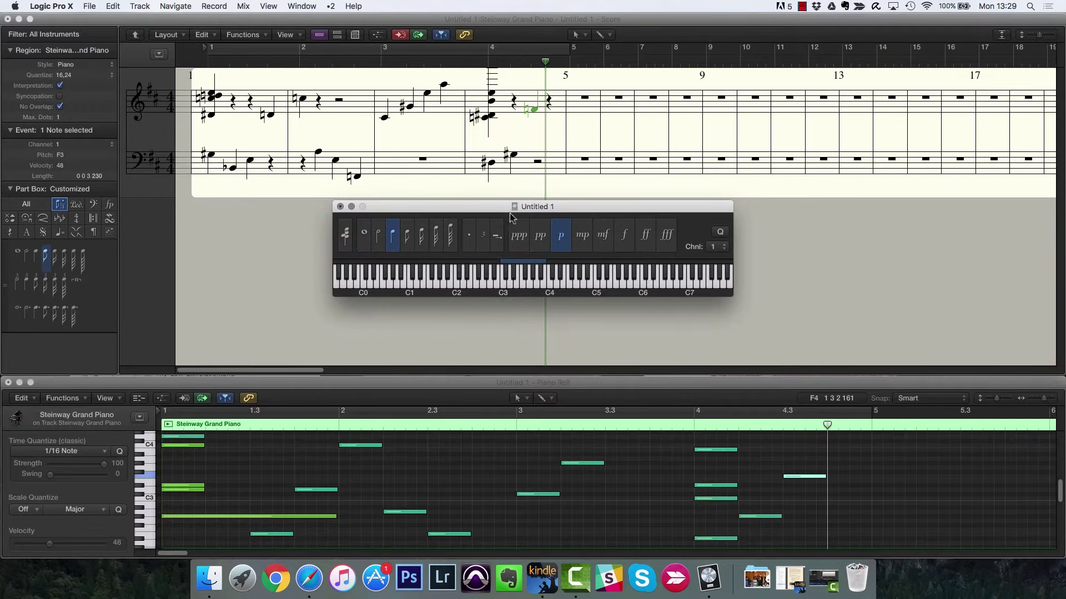
- Change notes to F2 and A2 with Musical Typing, then undo the last note entry
key("super+k")
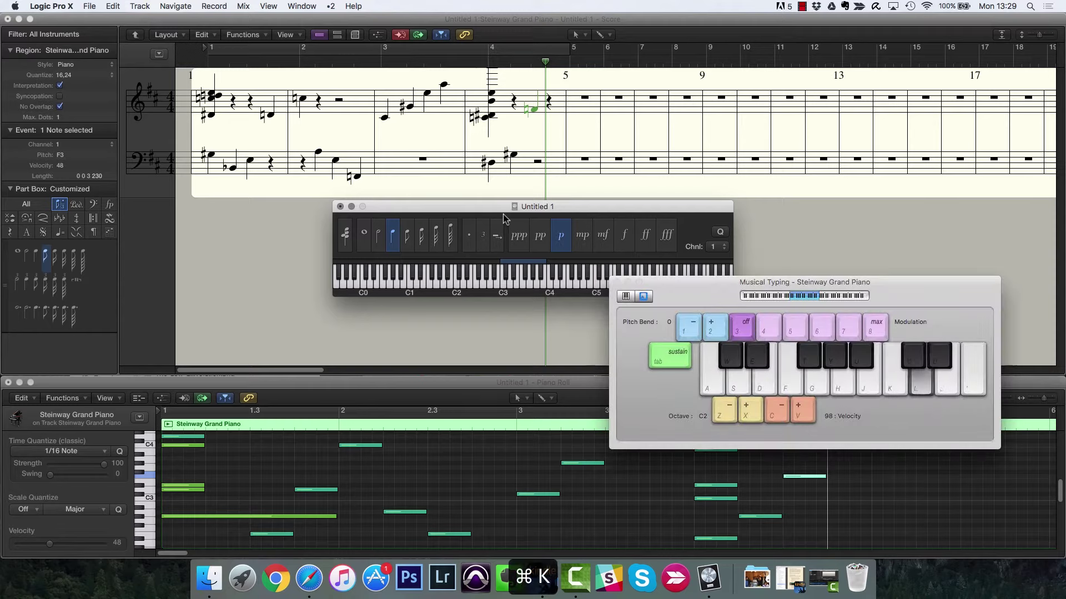
key("f")
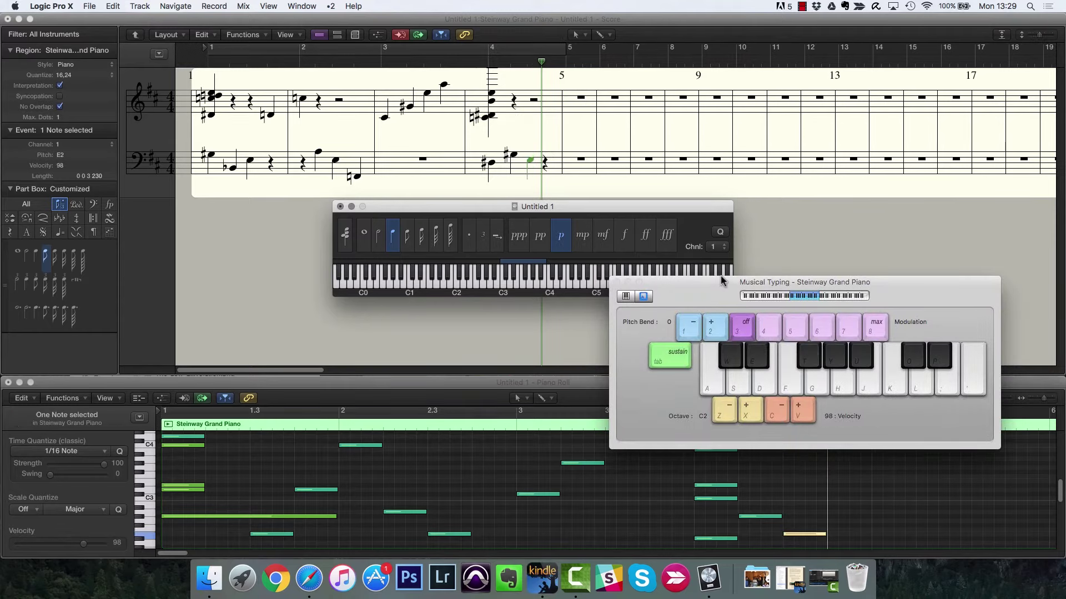
key("h")
key("super+k")
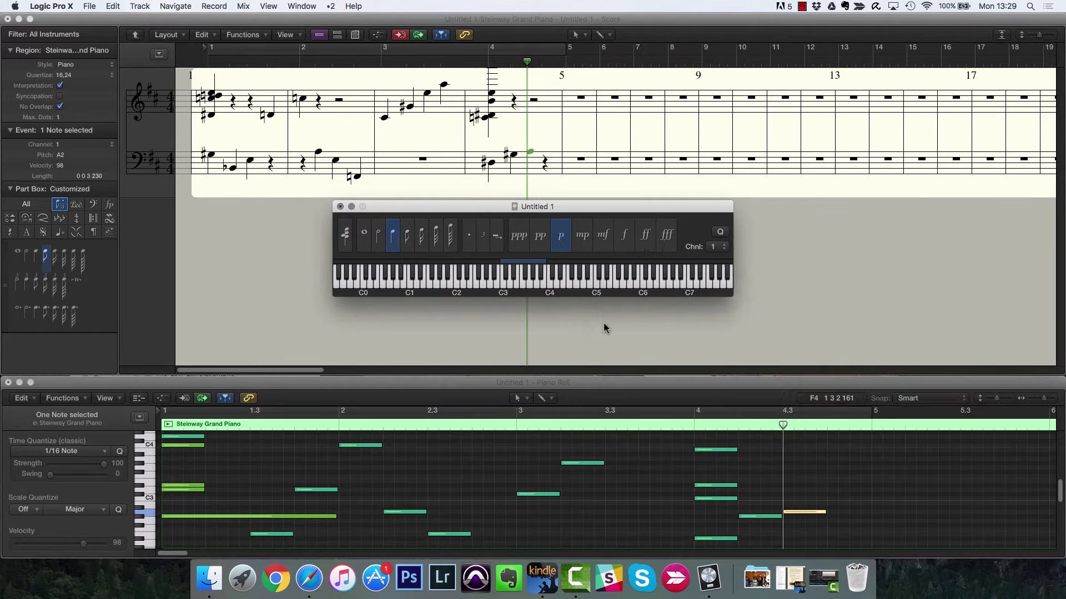
left_click(400, 37)
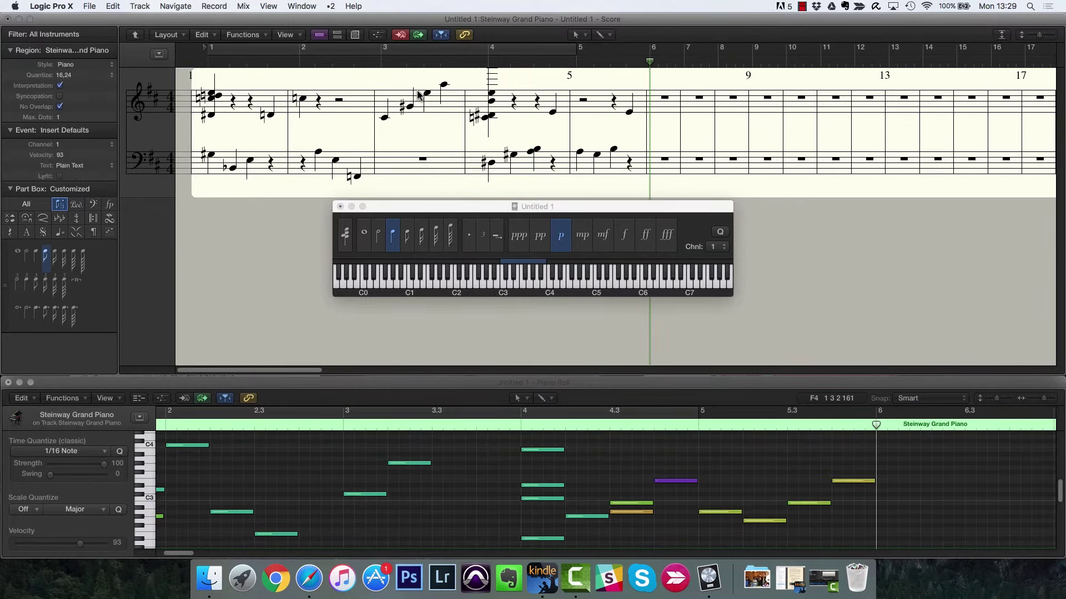
left_click(560, 251)
key("super+z")
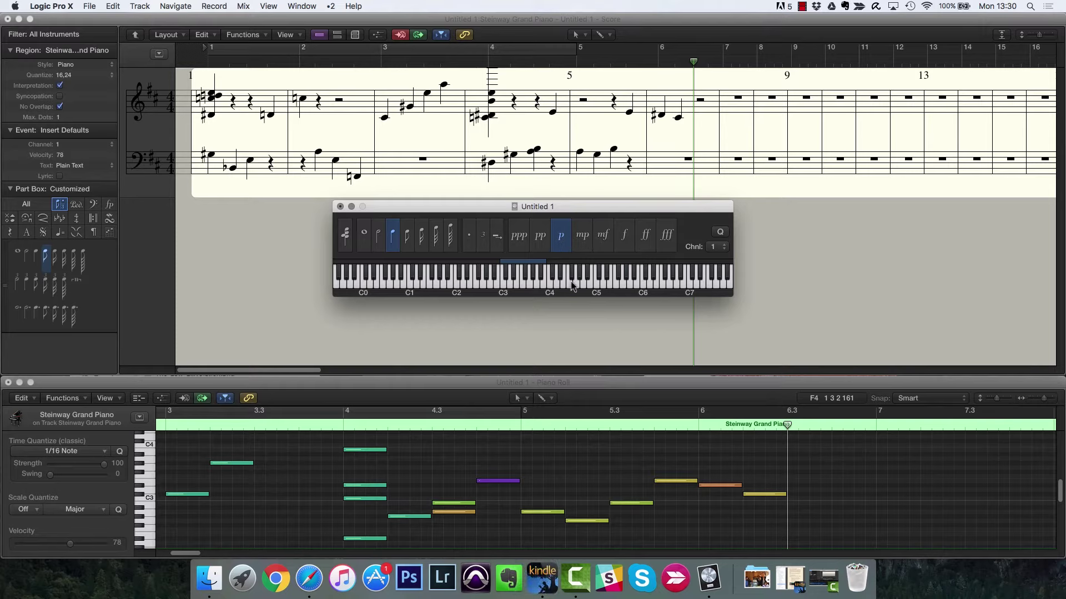
- Rubber-band select every note in the score and delete them
left_click_drag(491, 263, 468, 262)
left_click_drag(207, 77, 727, 191)
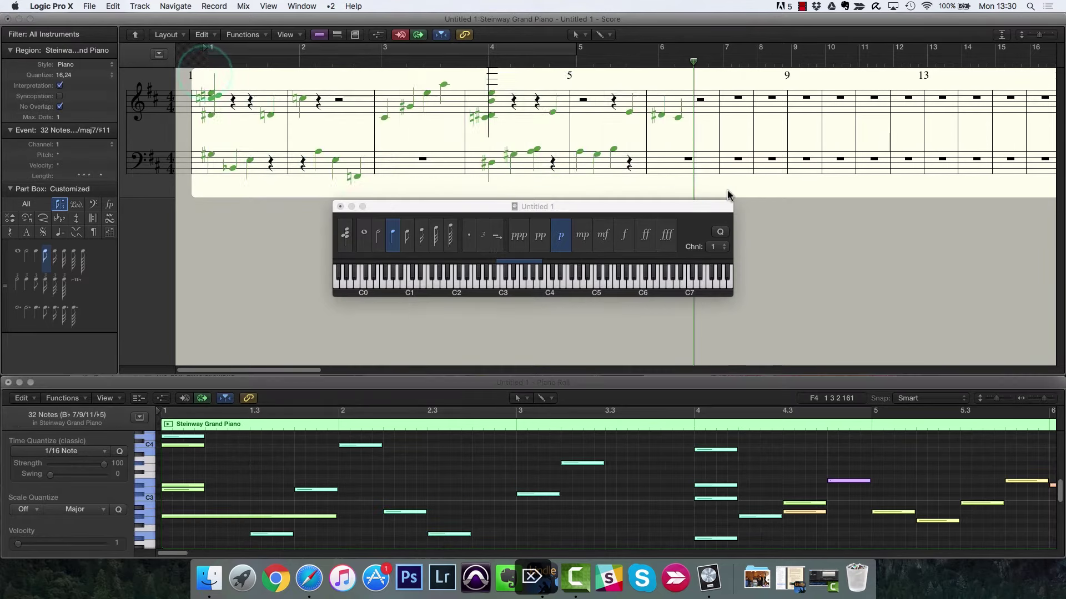
key("BackSpace")
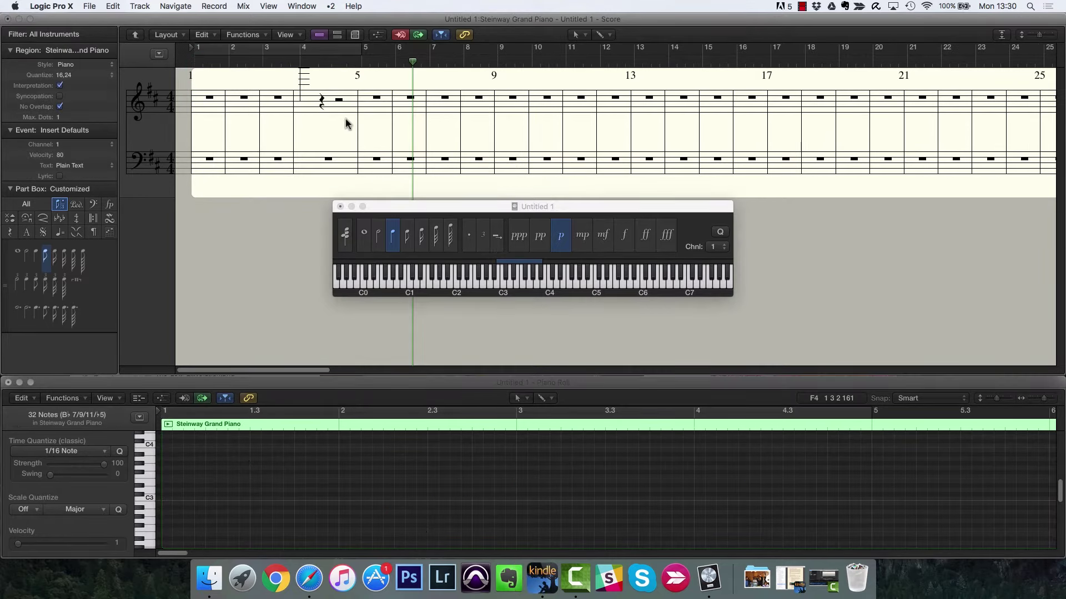
- Delete a stray high note in bar 4 and turn off MIDI In
left_click_drag(330, 68, 304, 89)
key("BackSpace")
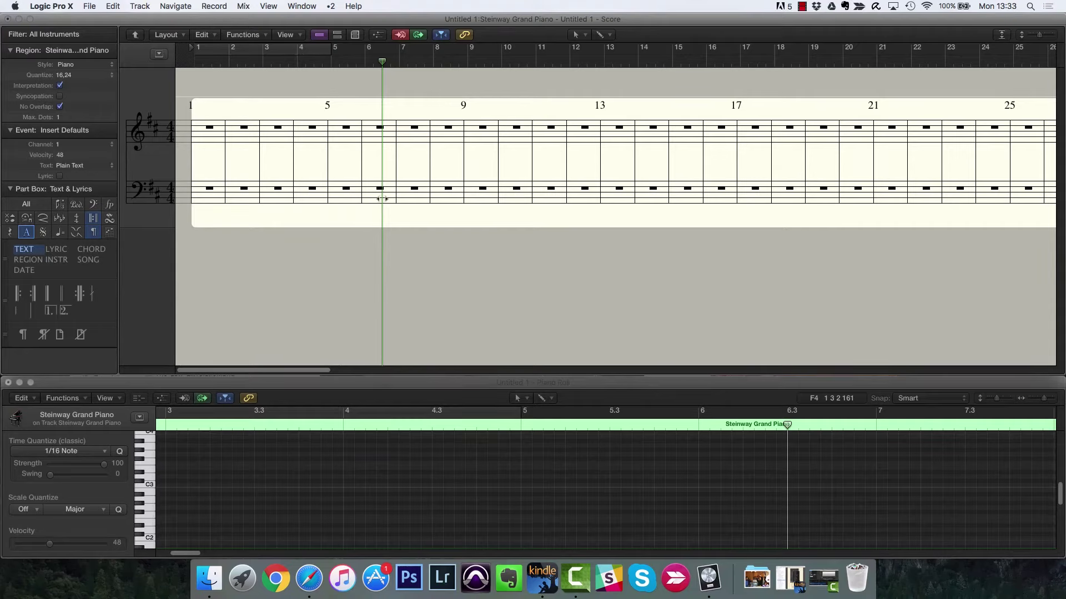
left_click(406, 37)
- Choose the Text symbol set and drag a plain text object to the start of bar 1
left_click(72, 166)
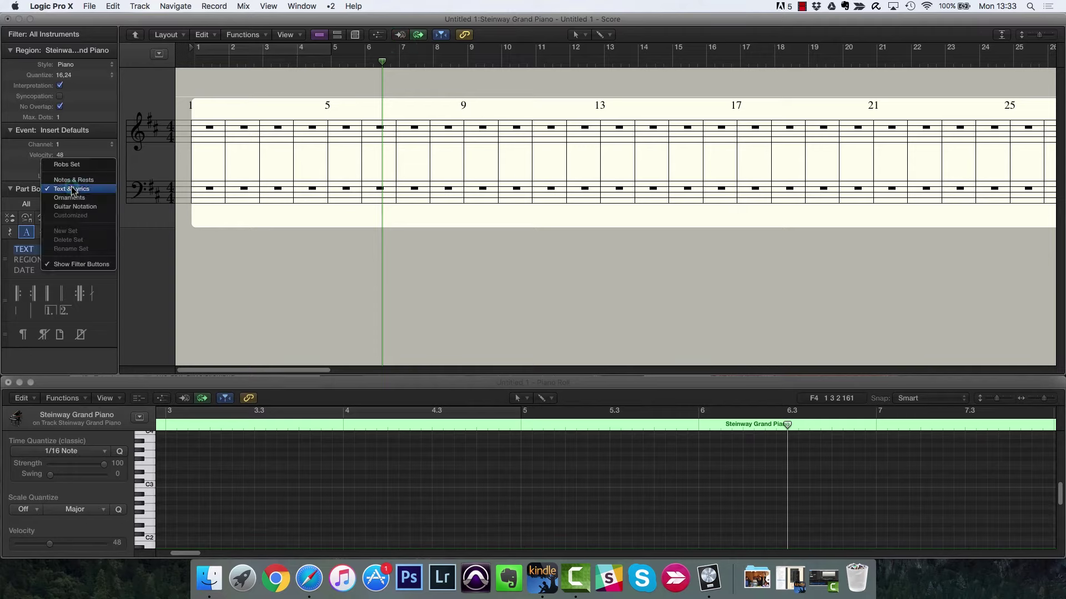
left_click(72, 183)
left_click(26, 232)
left_click(60, 260)
left_click(24, 250)
left_click_drag(24, 250, 198, 113)
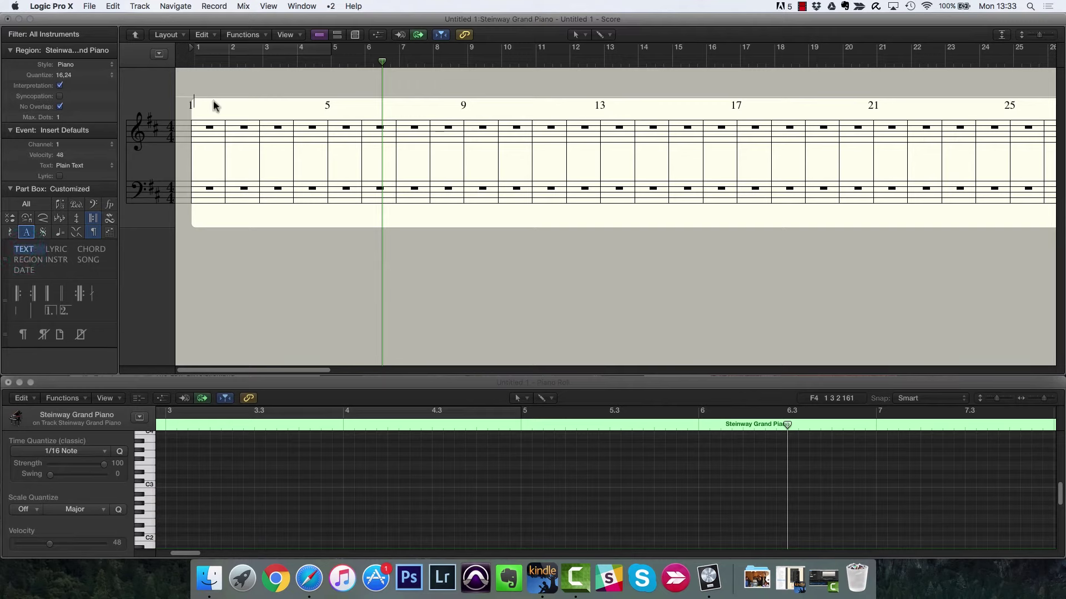
- Enter the tempo text 'Andante', correcting the misspelled 'Adnante'
type("Adnante")
key("Return")
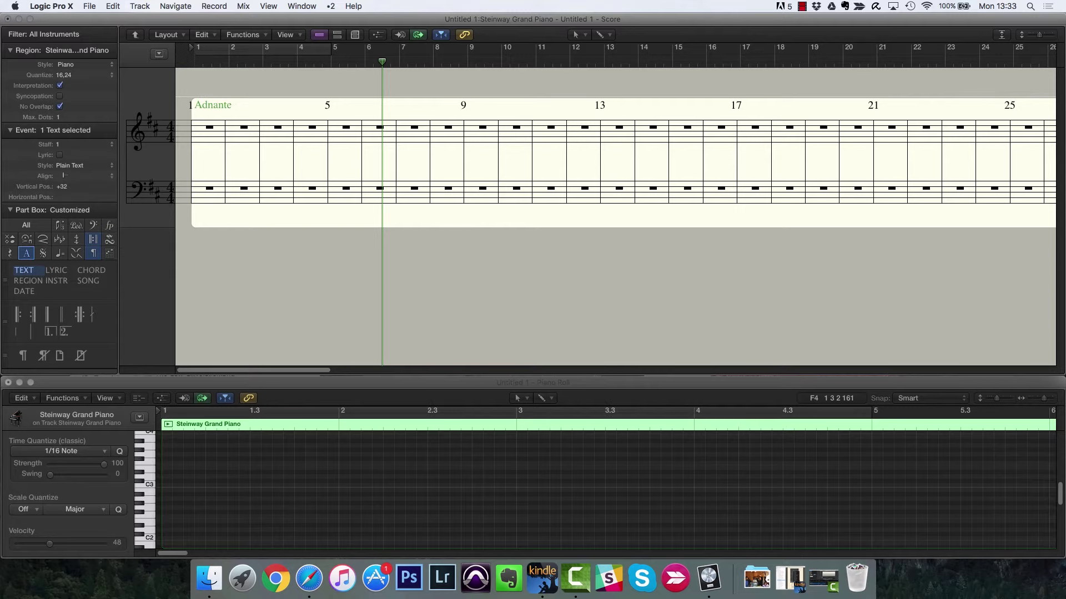
double_click(218, 113)
type("Andan")
left_click(250, 35)
- Set the Andante text's font to Apple Chancery at size 12
mouse_move(272, 98)
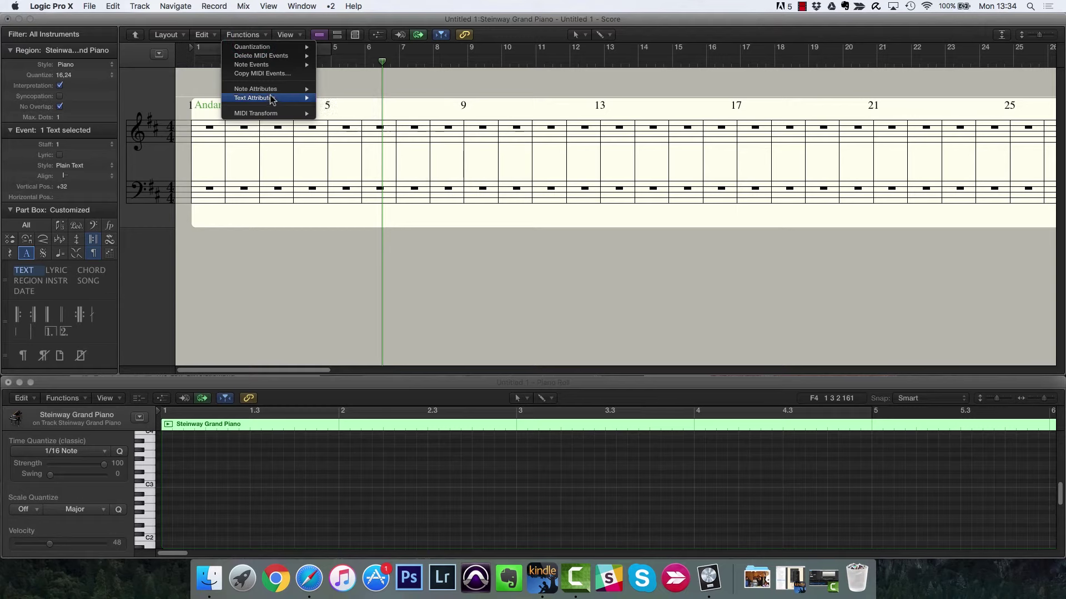
left_click(339, 98)
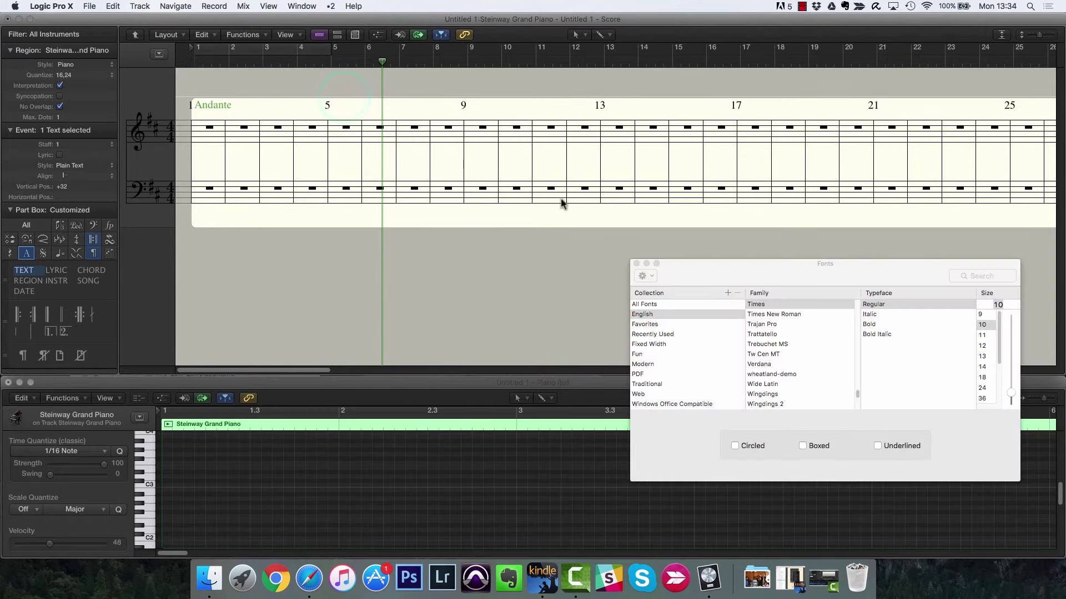
left_click_drag(698, 274, 561, 185)
scroll(676, 271, "up", 15)
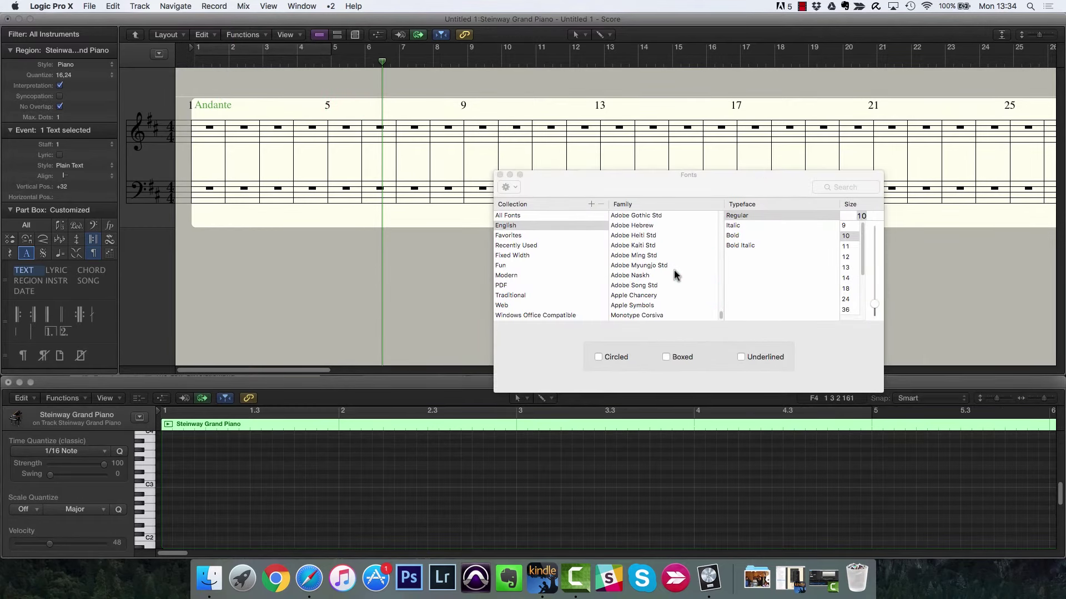
left_click(647, 295)
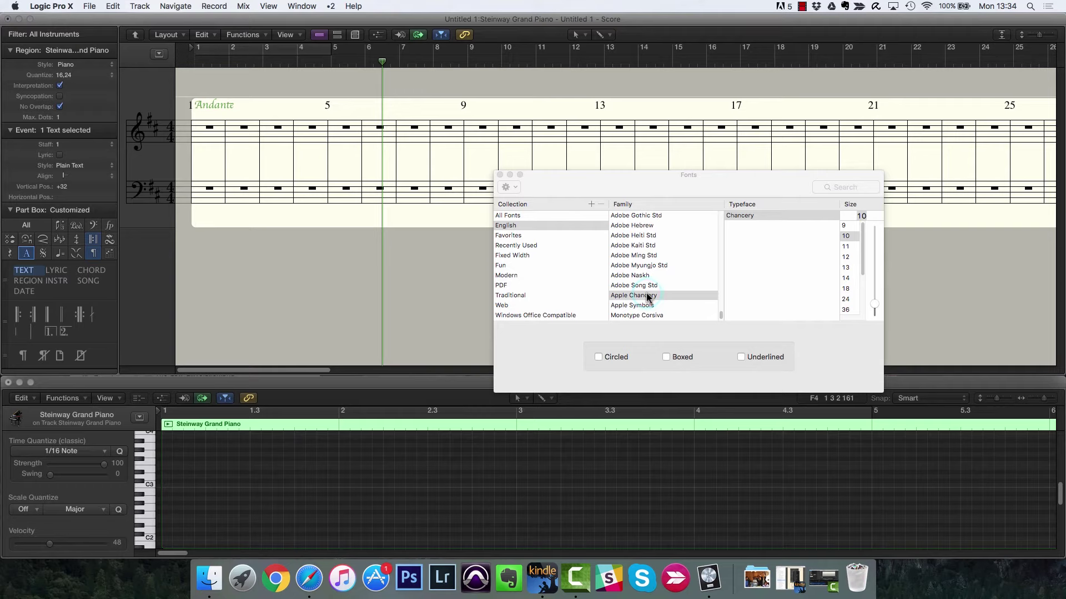
left_click(847, 257)
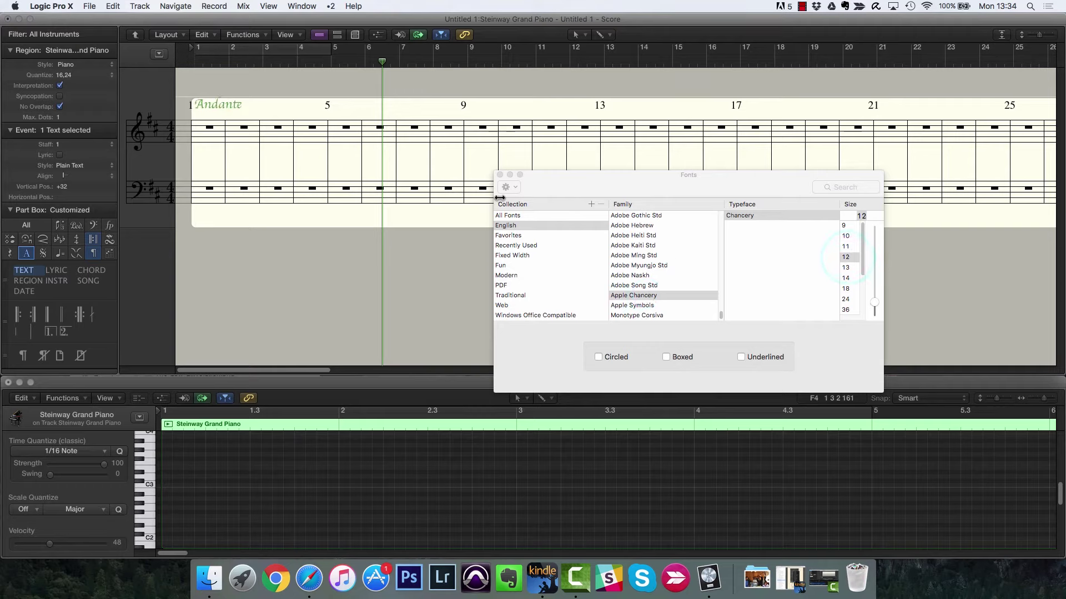
left_click(500, 174)
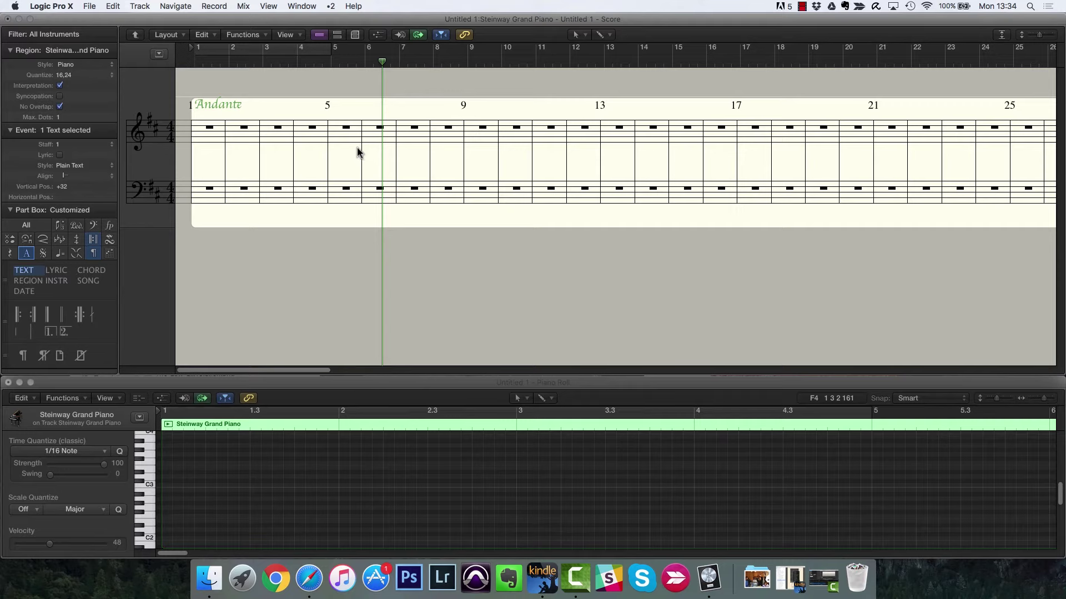
left_click(168, 35)
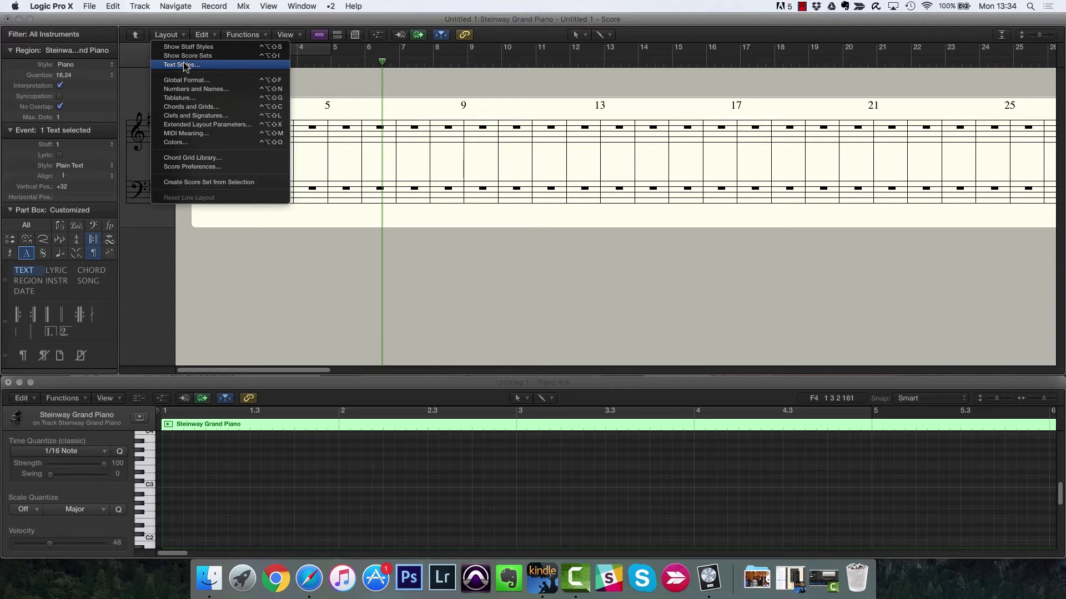
- In Text Styles, set the Instrument Names font to Monotype Corsiva
left_click(184, 65)
left_click_drag(534, 63, 644, 68)
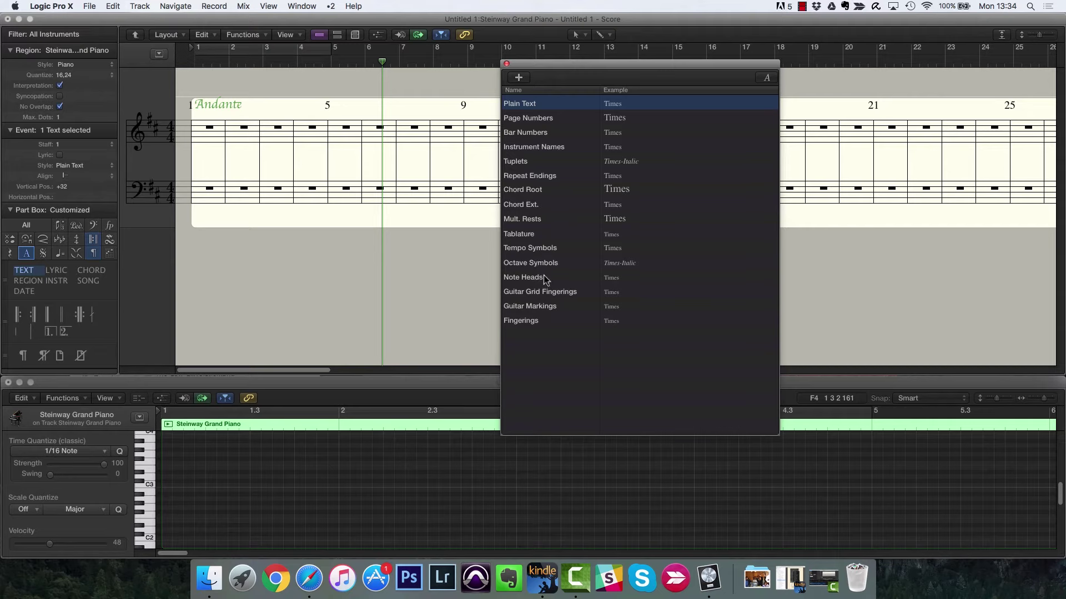
left_click(613, 148)
scroll(644, 281, "up", 3)
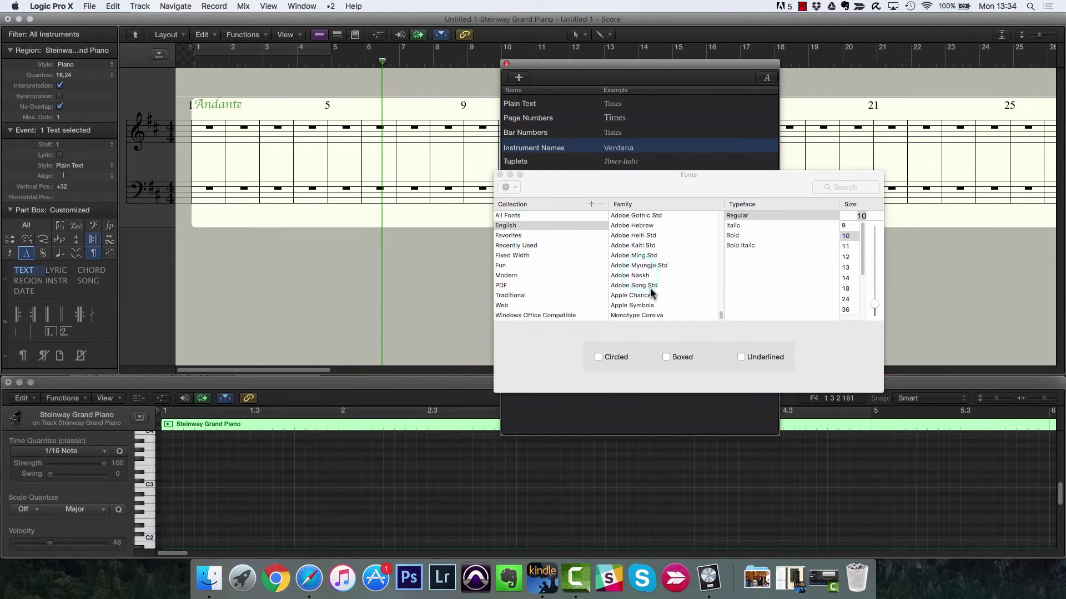
left_click(638, 276)
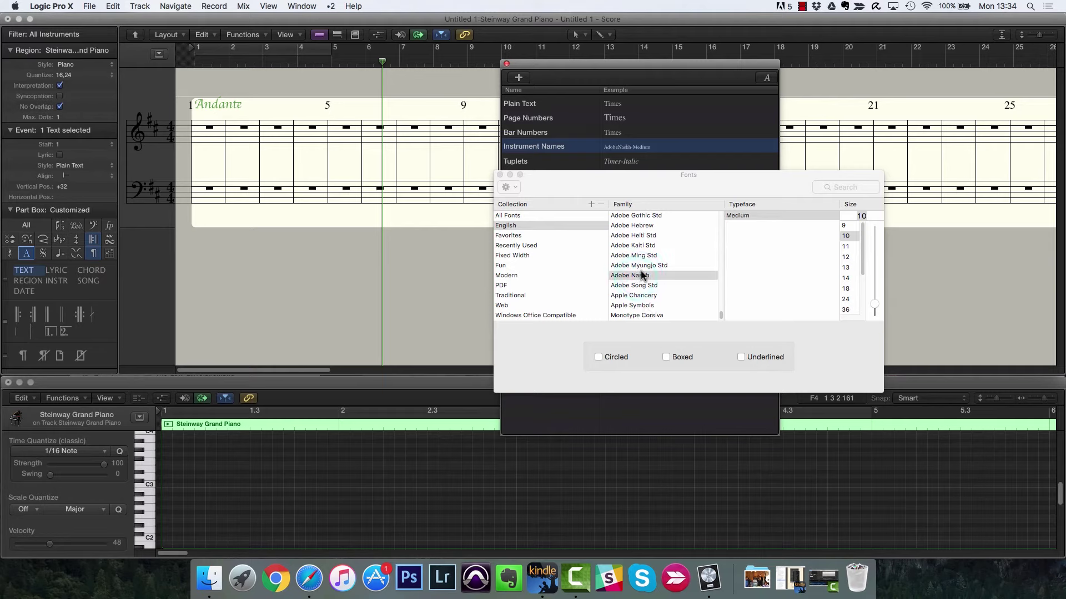
left_click(649, 315)
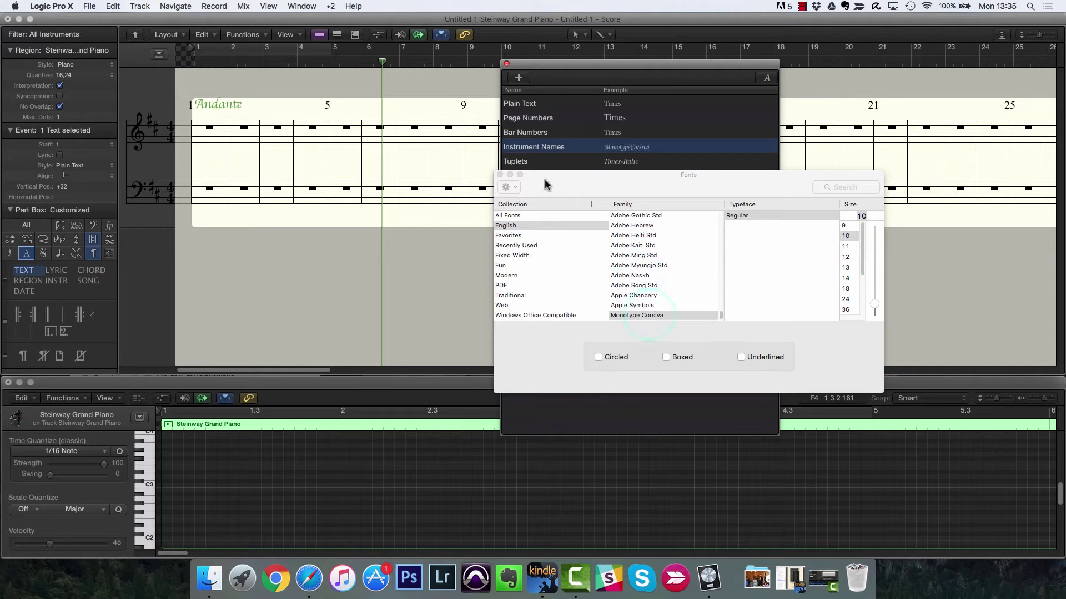
left_click(500, 175)
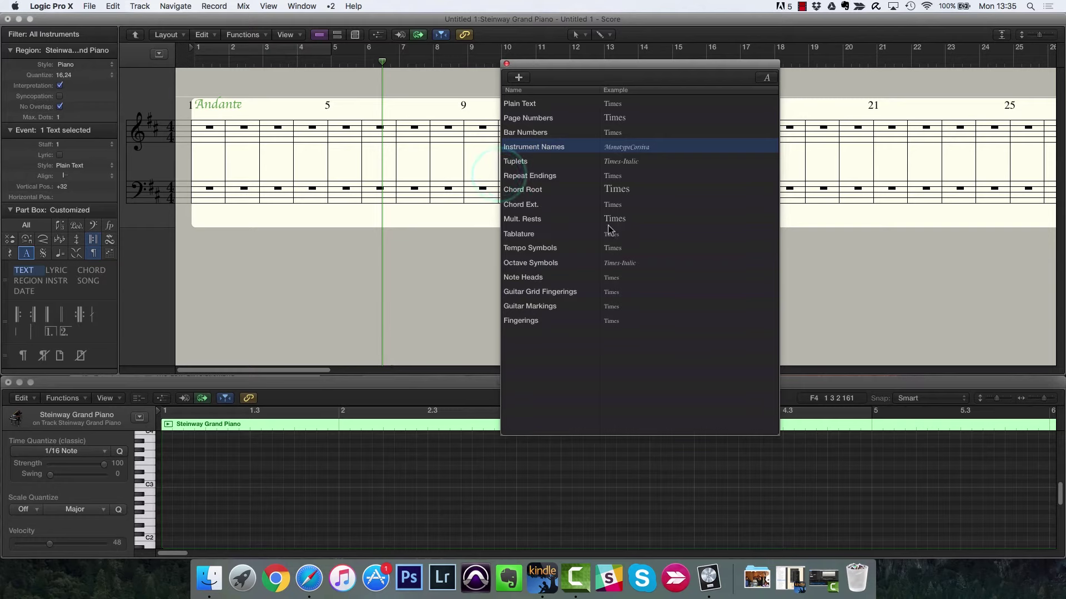
- Set the Tempo Symbols style to Monotype Corsiva at size 18
double_click(616, 248)
scroll(652, 278, "up", 10)
left_click(640, 315)
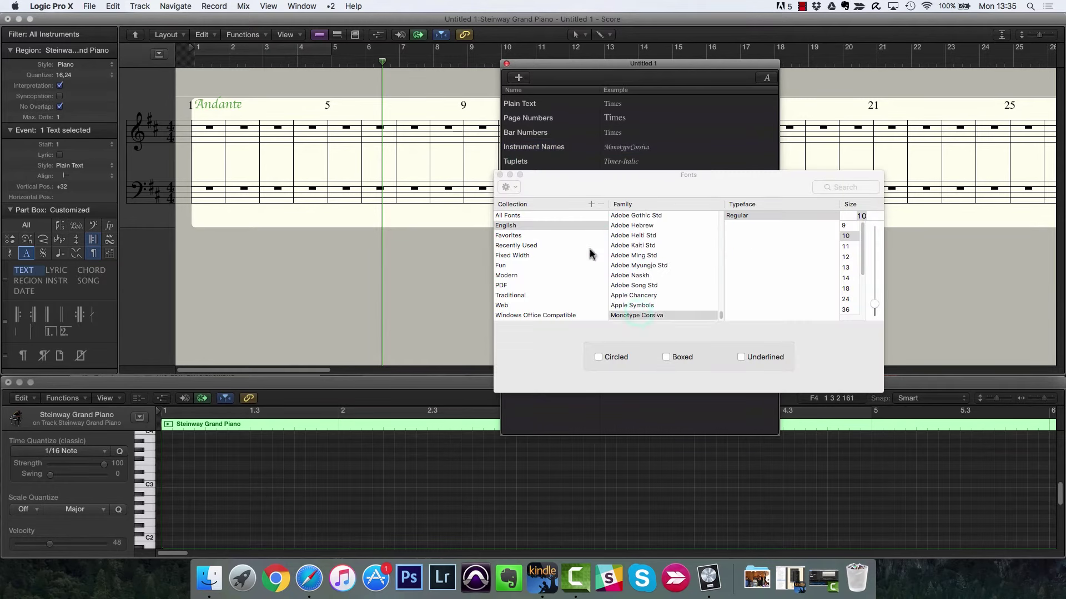
left_click(846, 288)
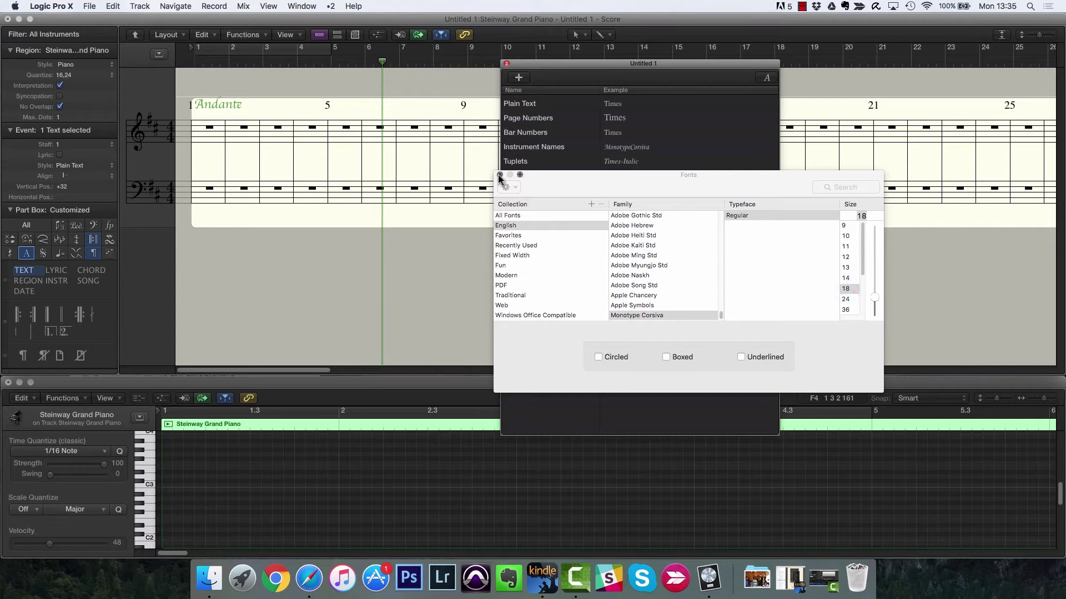
left_click(499, 175)
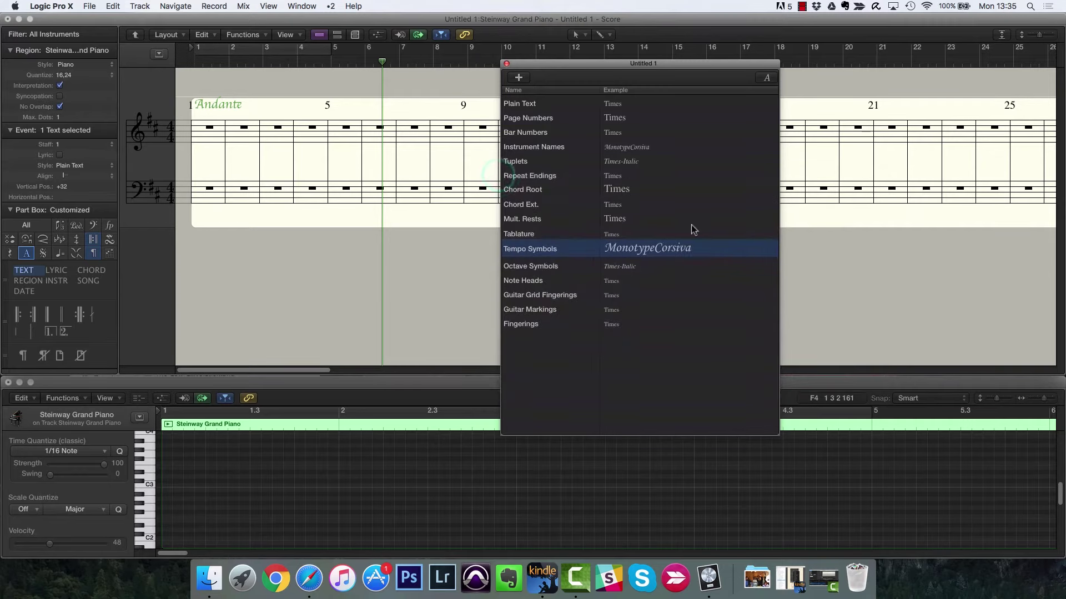
- Add a new text style named Chords
left_click(519, 78)
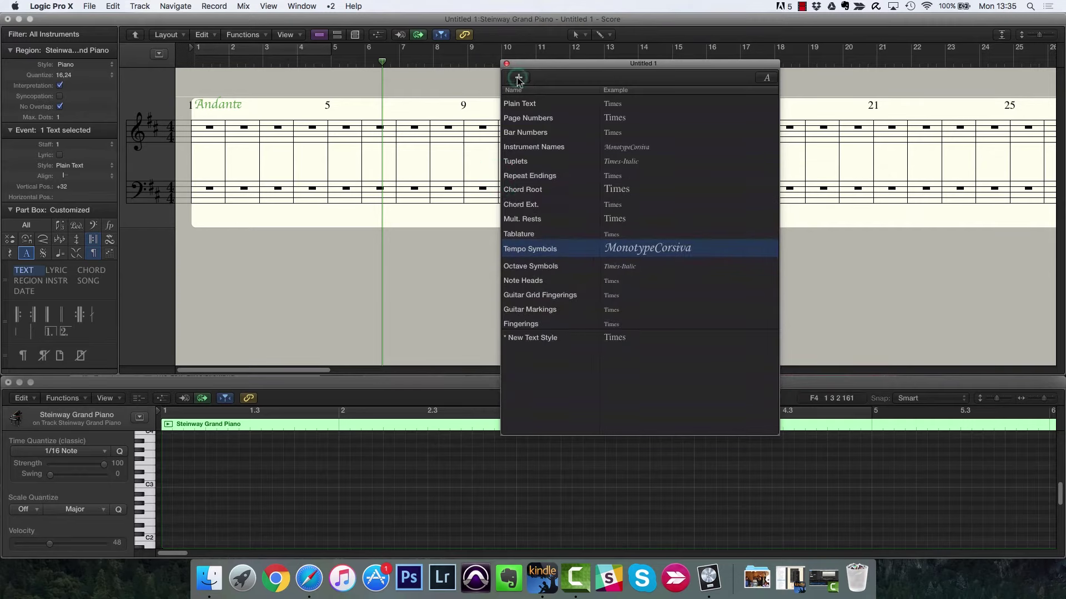
left_click(551, 338)
type("Cho")
key("Return")
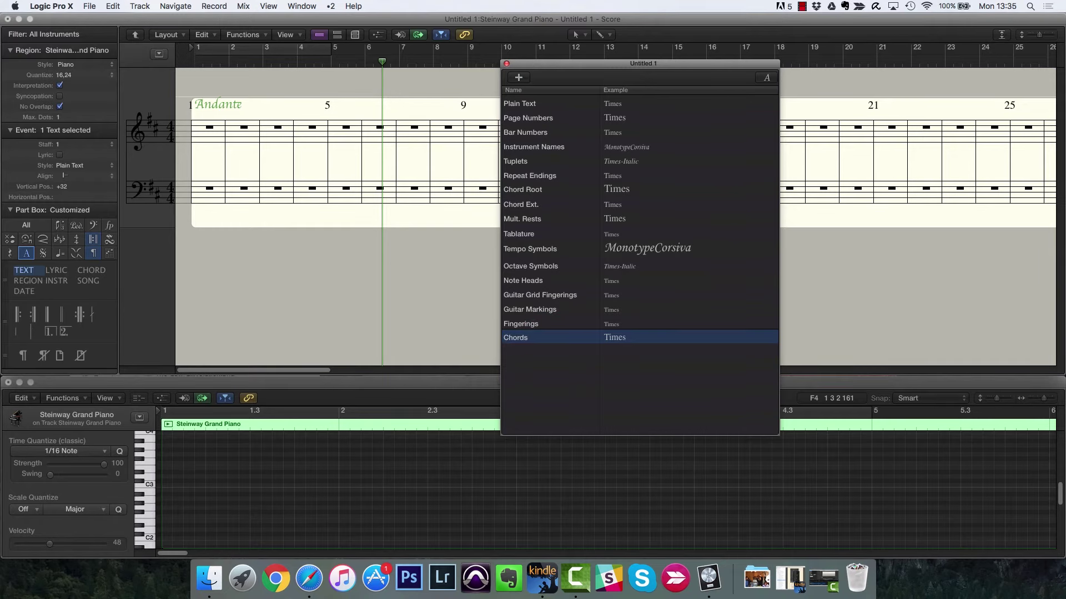
left_click(505, 64)
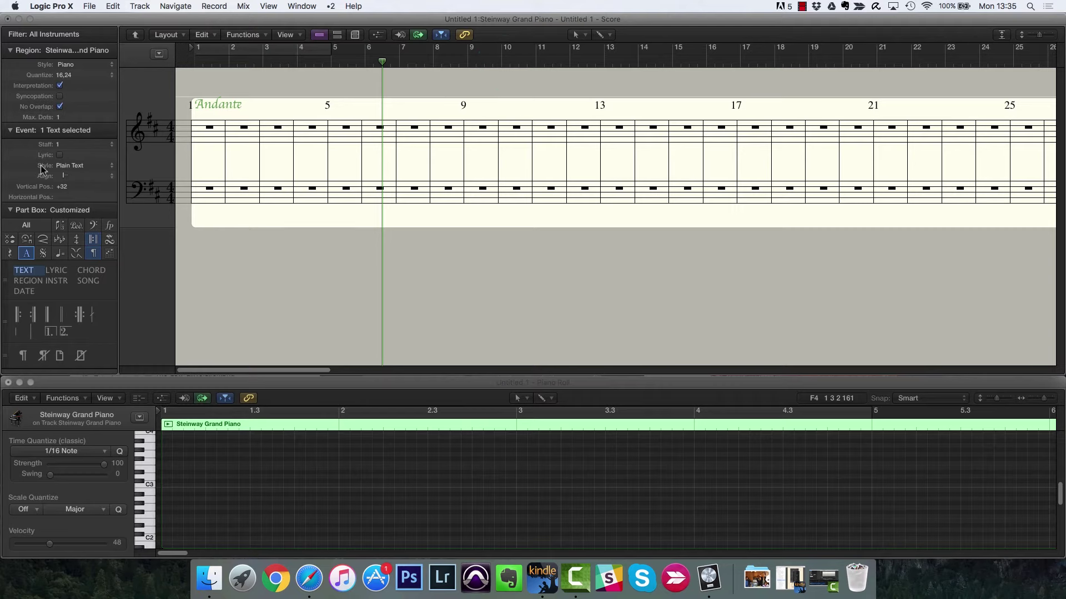
- Apply the Tempo Symbols style to Andante and verify it
left_click(69, 167)
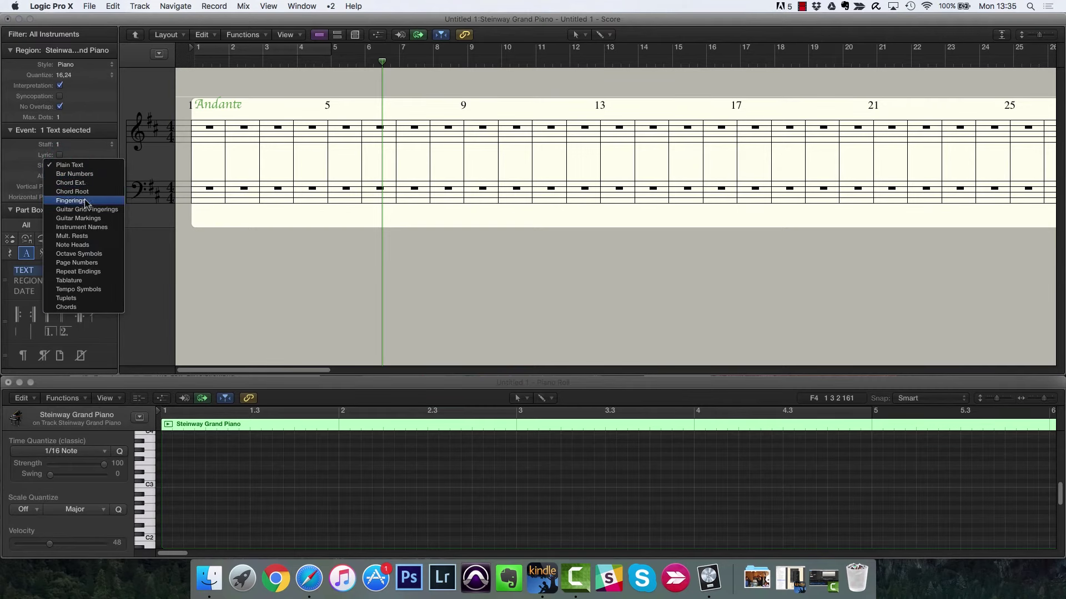
left_click(80, 289)
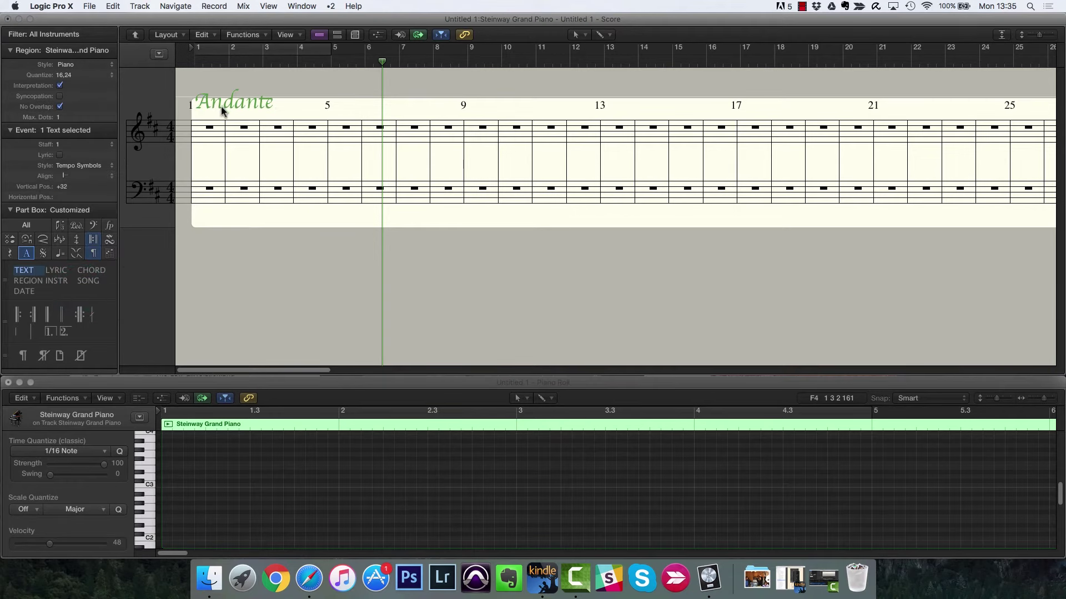
left_click(300, 208)
left_click(234, 102)
left_click(98, 165)
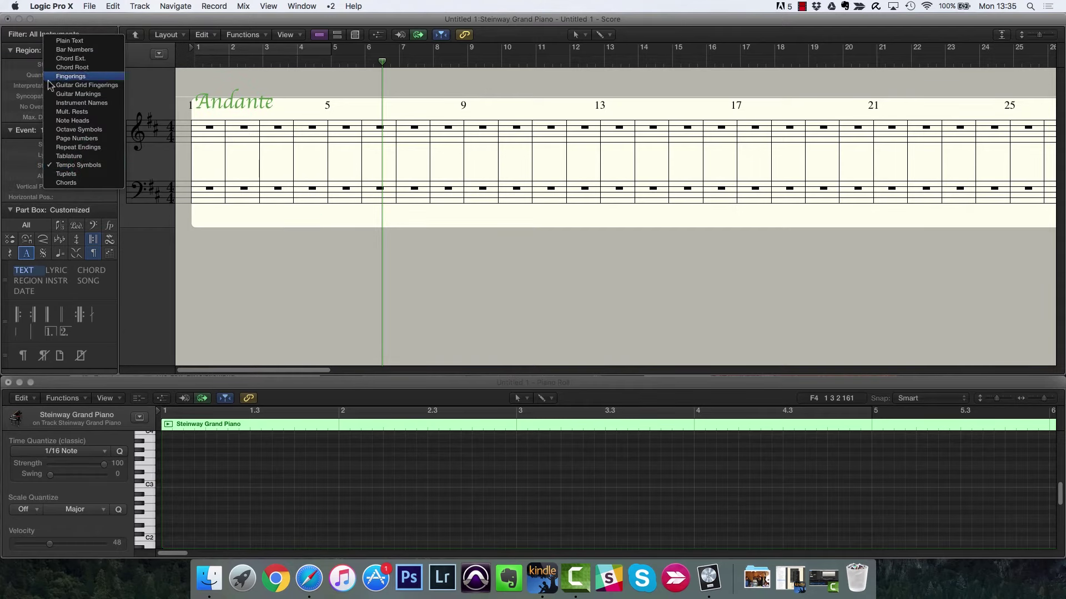
left_click(13, 155)
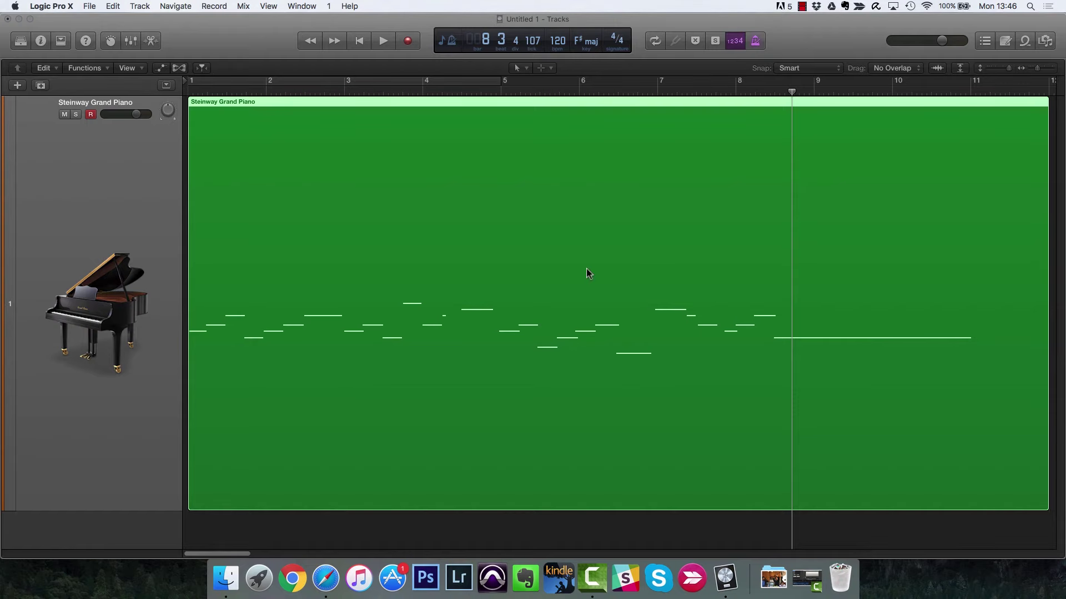
- Recall screenset 2 (Score and Piano Roll) and return the playhead to bar 1
key("2")
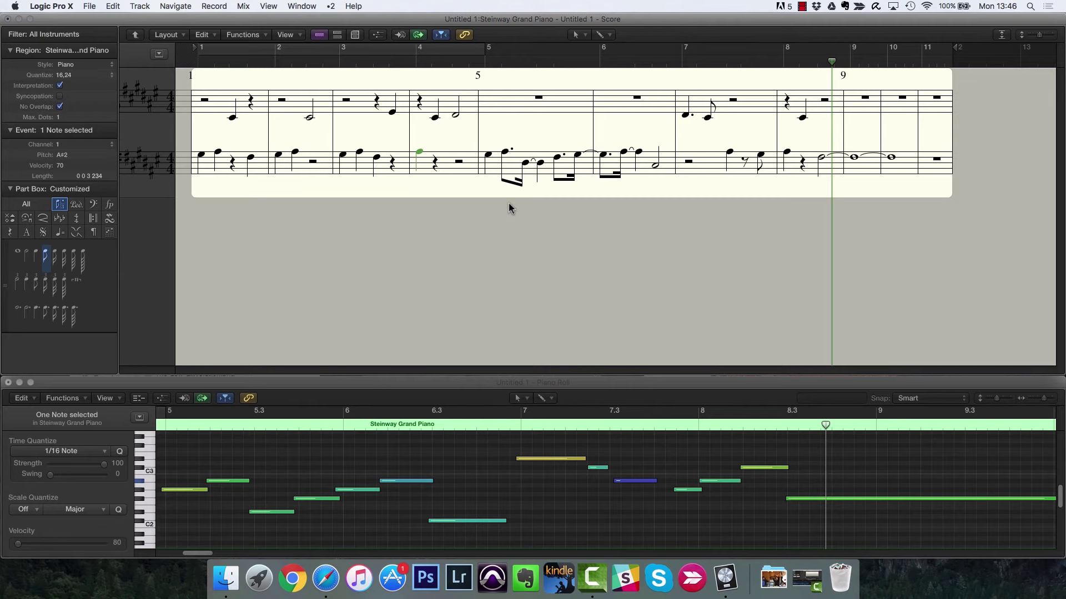
key("Return")
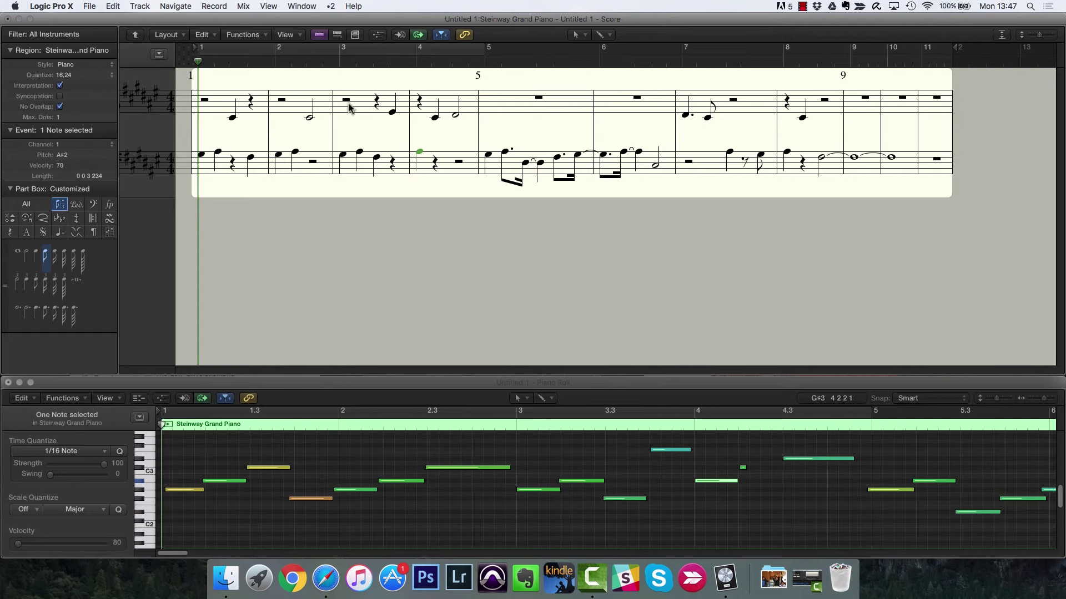
- Try display quantize values 4, 8 and 128 in the Region inspector
left_click(78, 74)
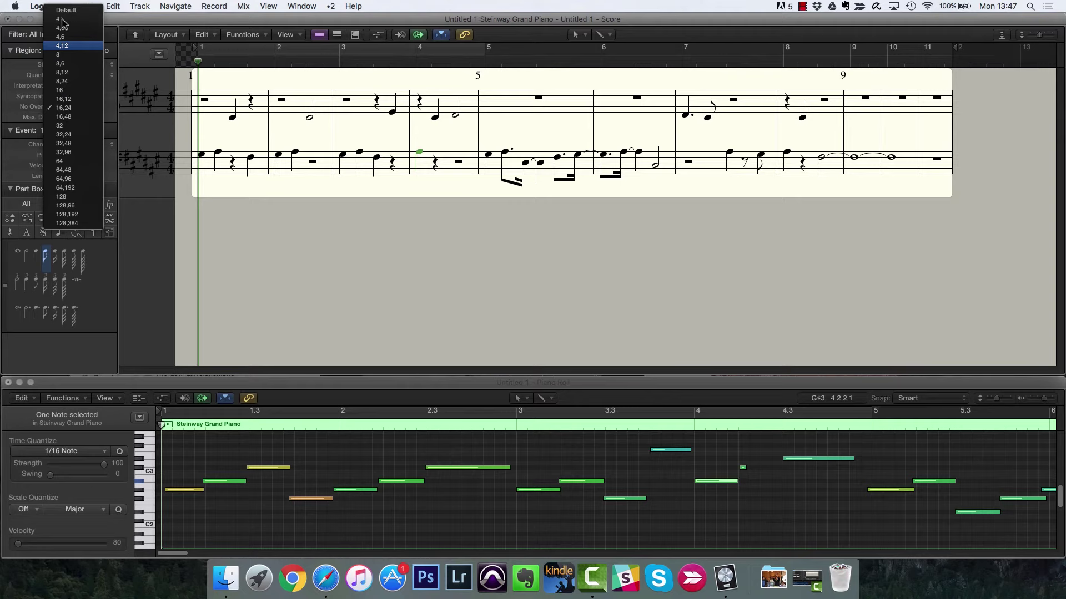
left_click(58, 19)
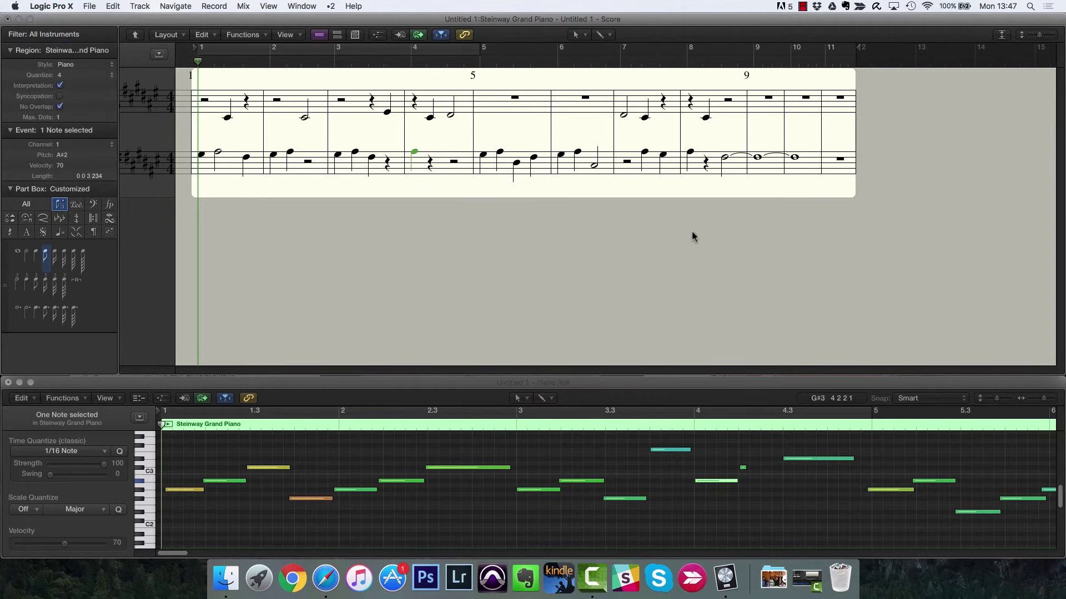
left_click(111, 74)
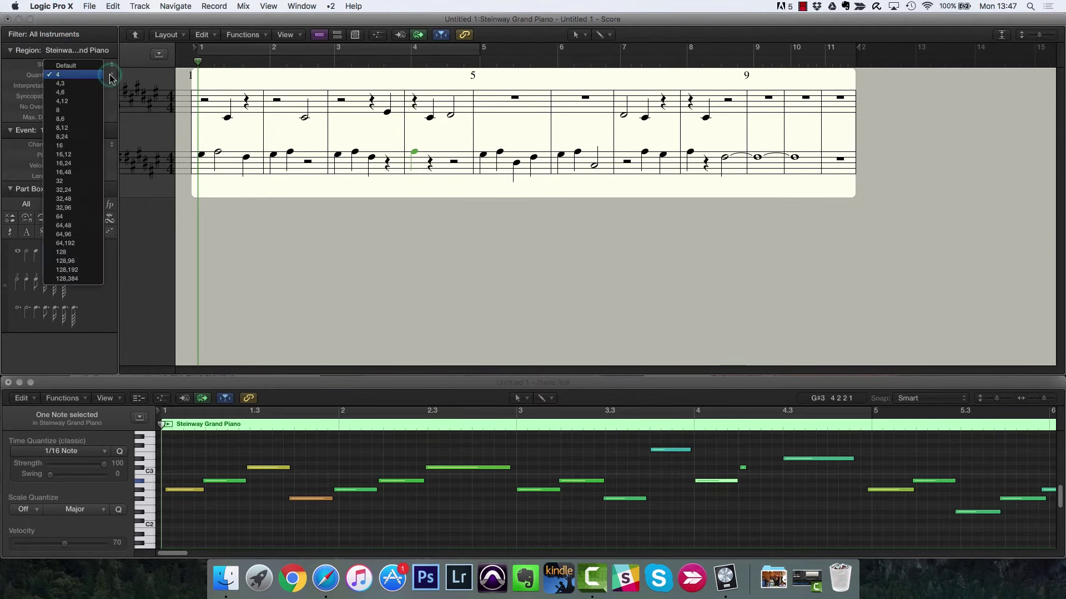
left_click(88, 110)
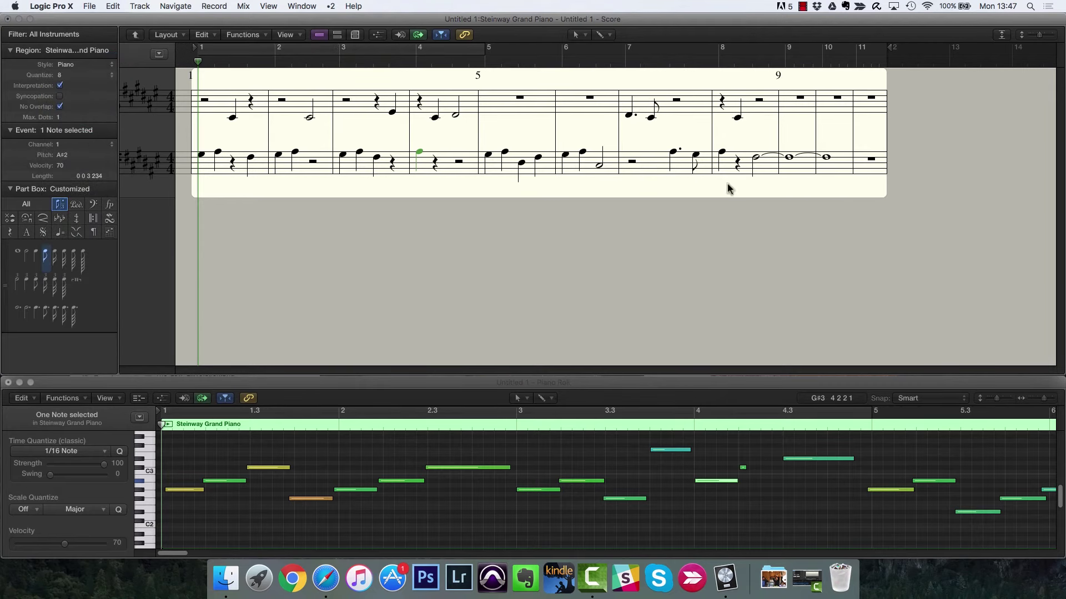
left_click(92, 76)
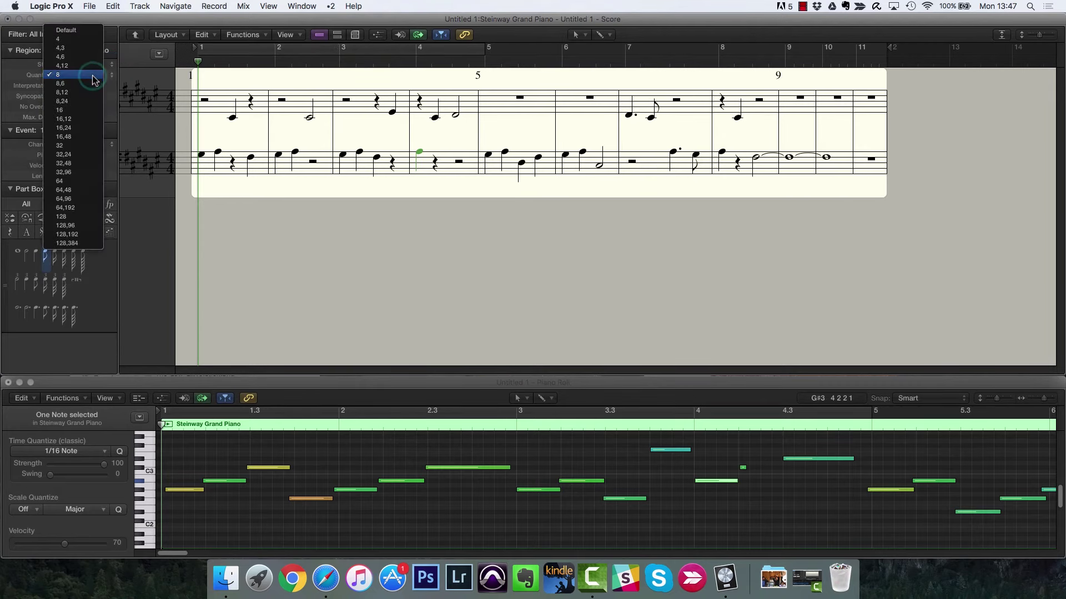
left_click(77, 217)
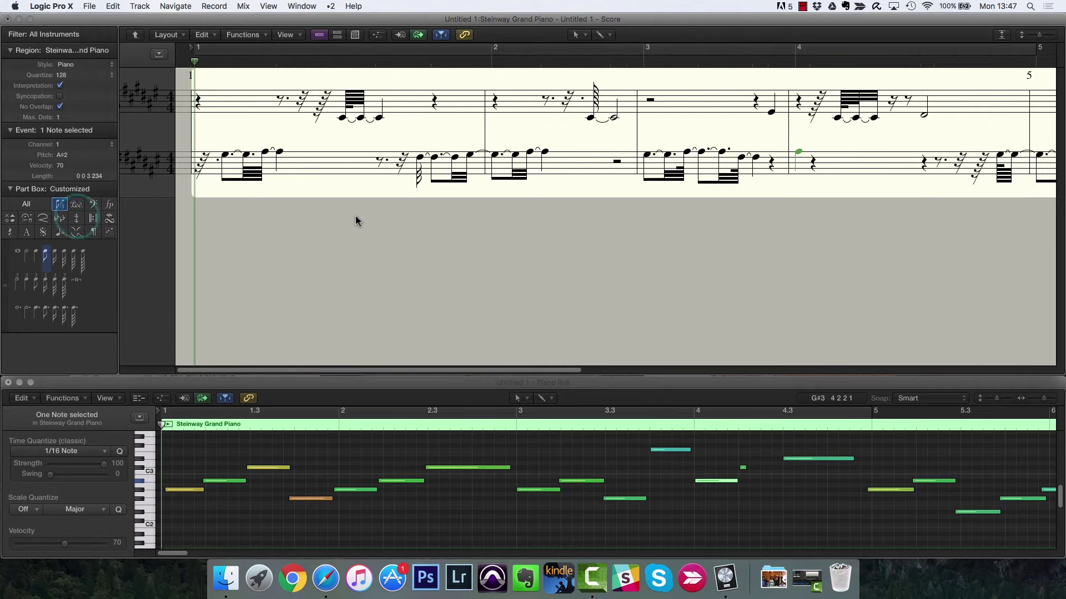
left_click_drag(416, 373, 350, 338)
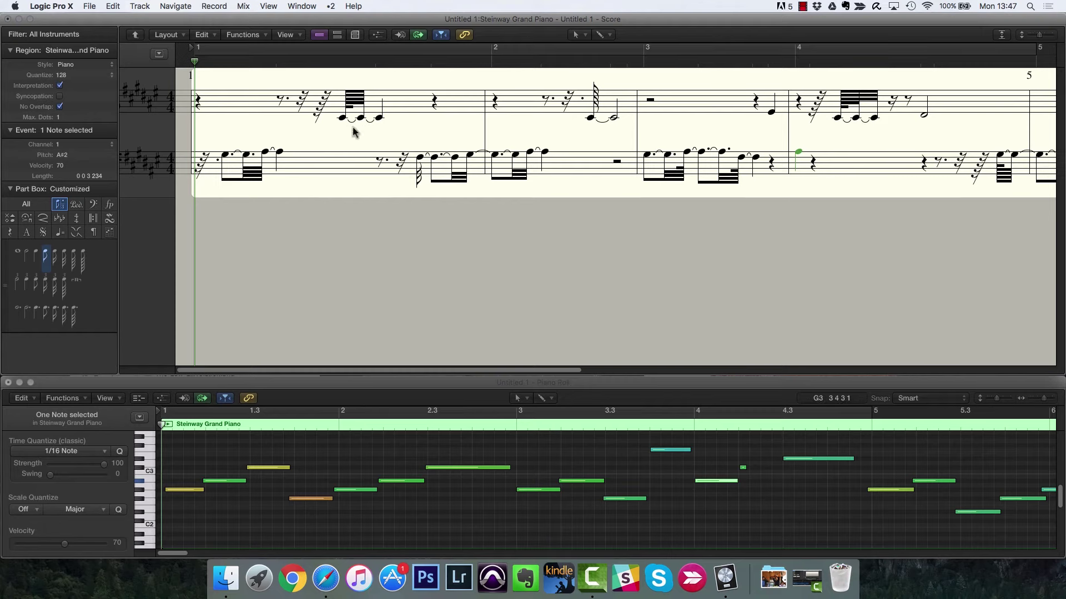
- Return display quantize to 16,24, then settle on 8
left_click(92, 75)
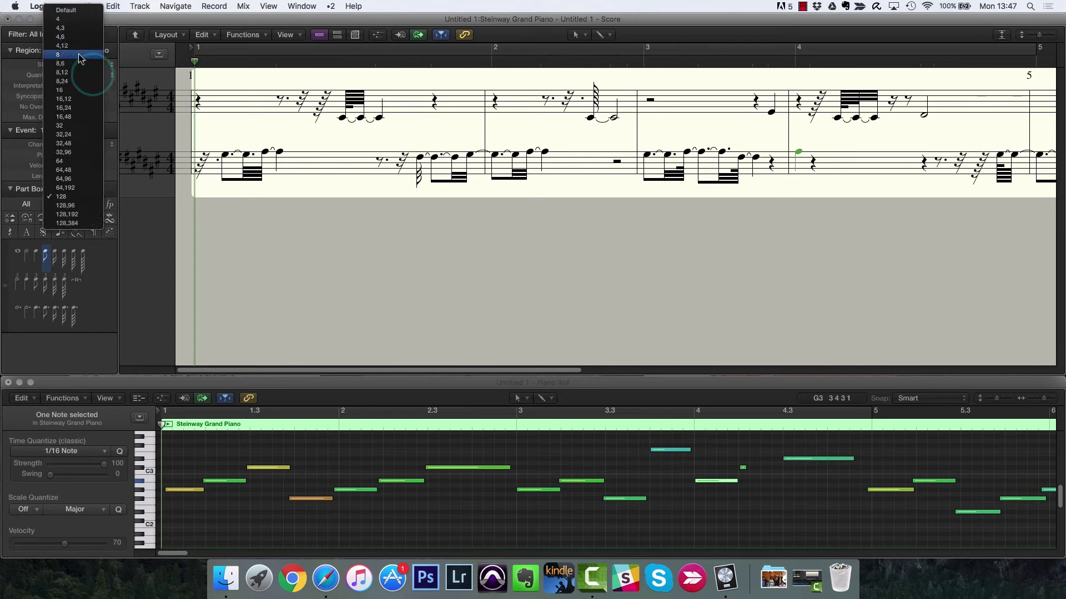
left_click(78, 99)
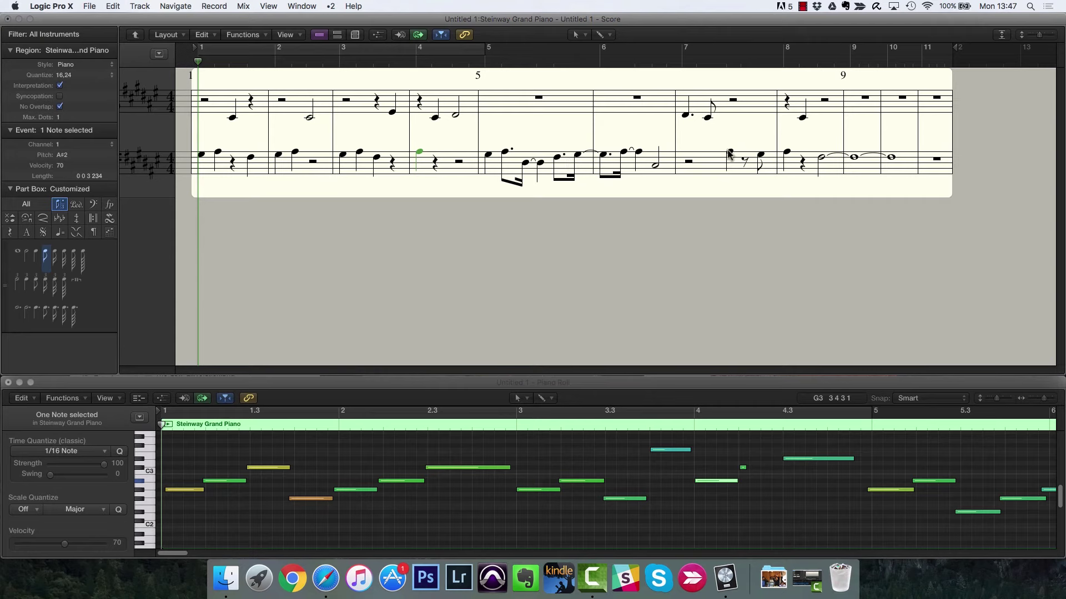
left_click(99, 75)
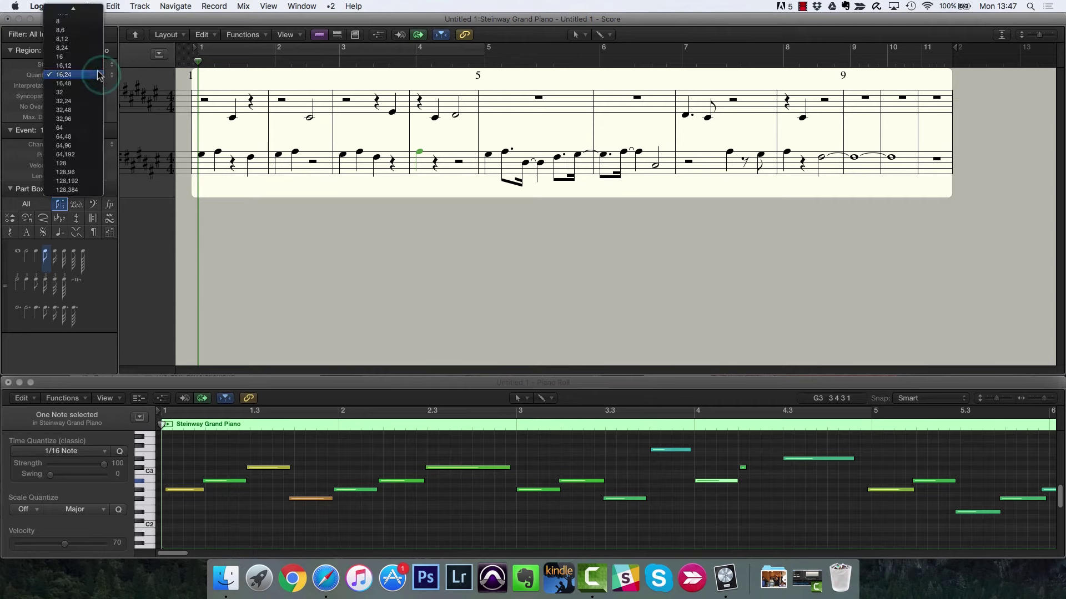
left_click(67, 23)
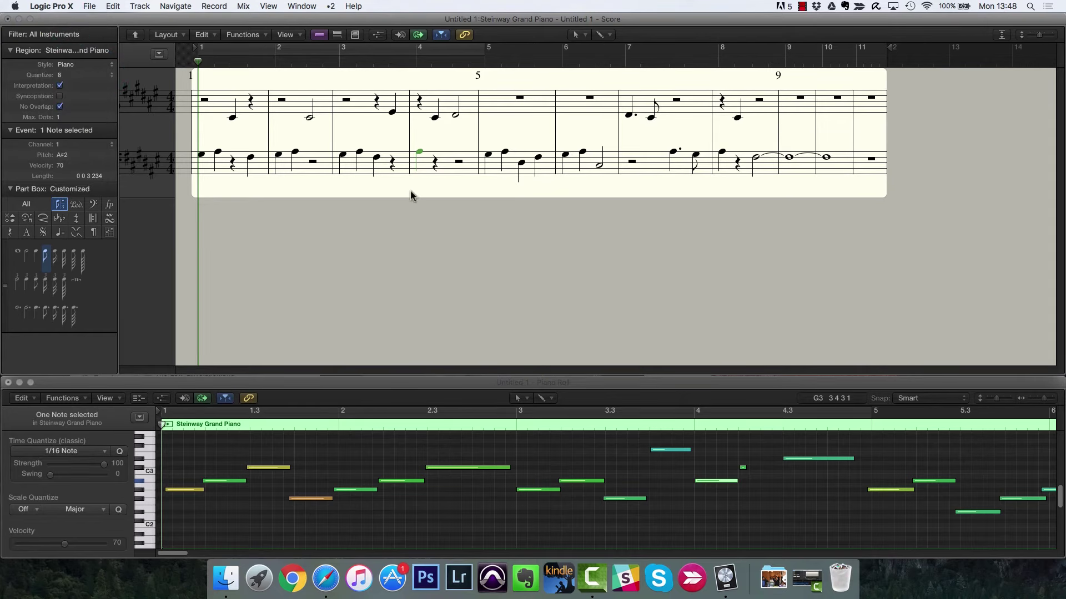
- Toggle Interpretation several times to compare, leaving it off
left_click(61, 86)
left_click(60, 86)
left_click(60, 86)
left_click(60, 86)
left_click(61, 86)
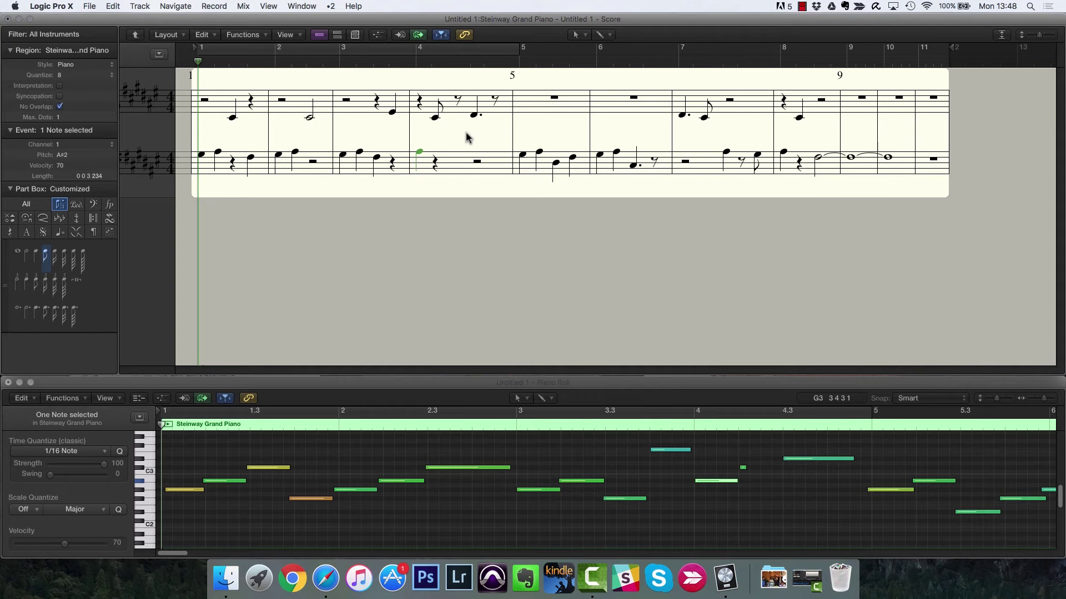
- Turn region interpretation on and set the bar 4 upper-staff note's interpretation to Defeat
left_click(60, 86)
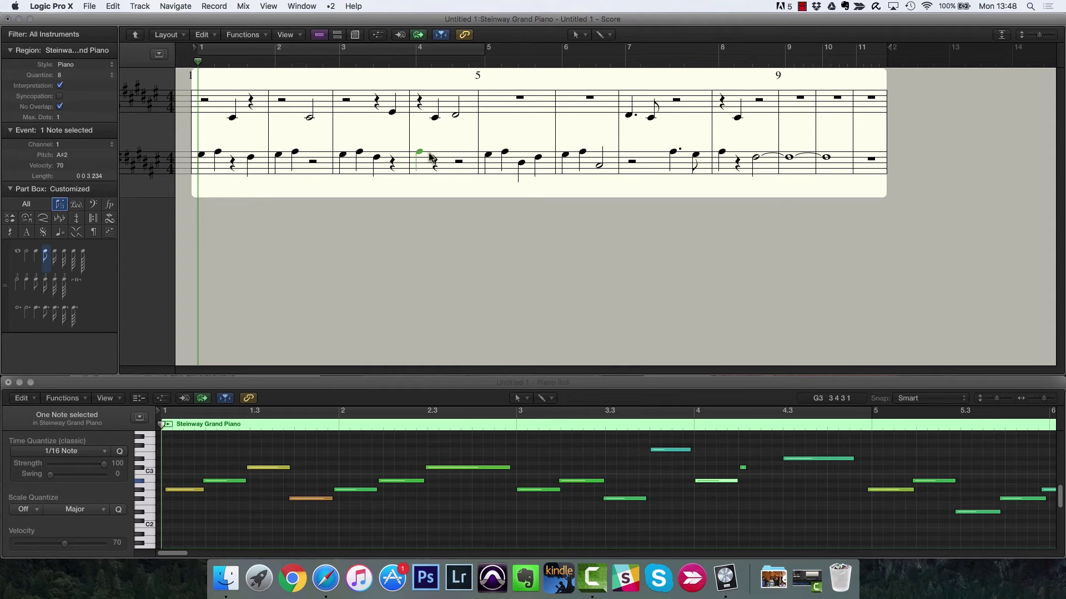
left_click(435, 118)
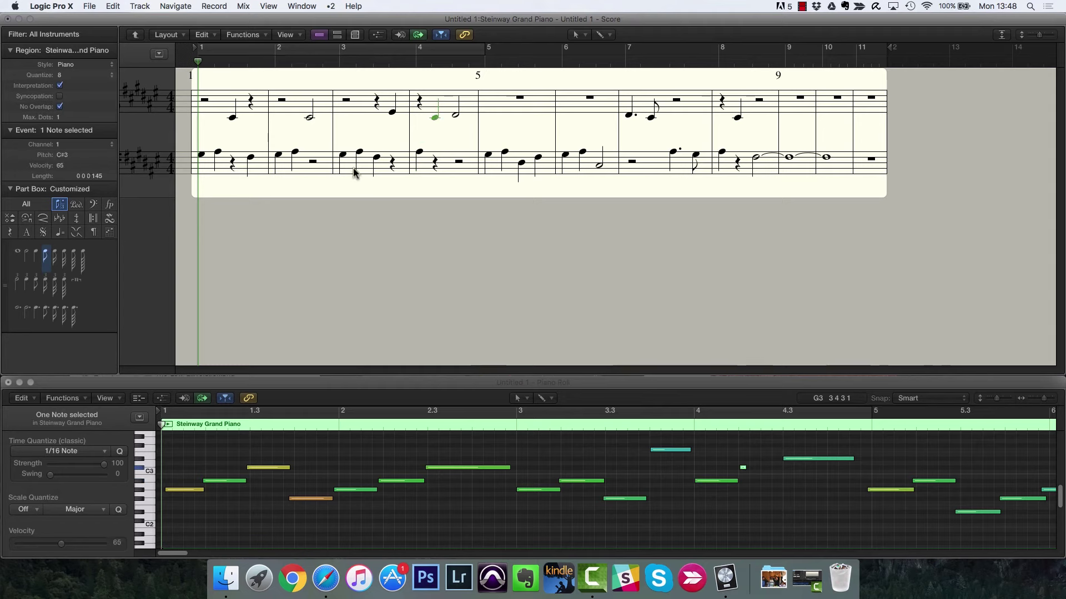
double_click(434, 118)
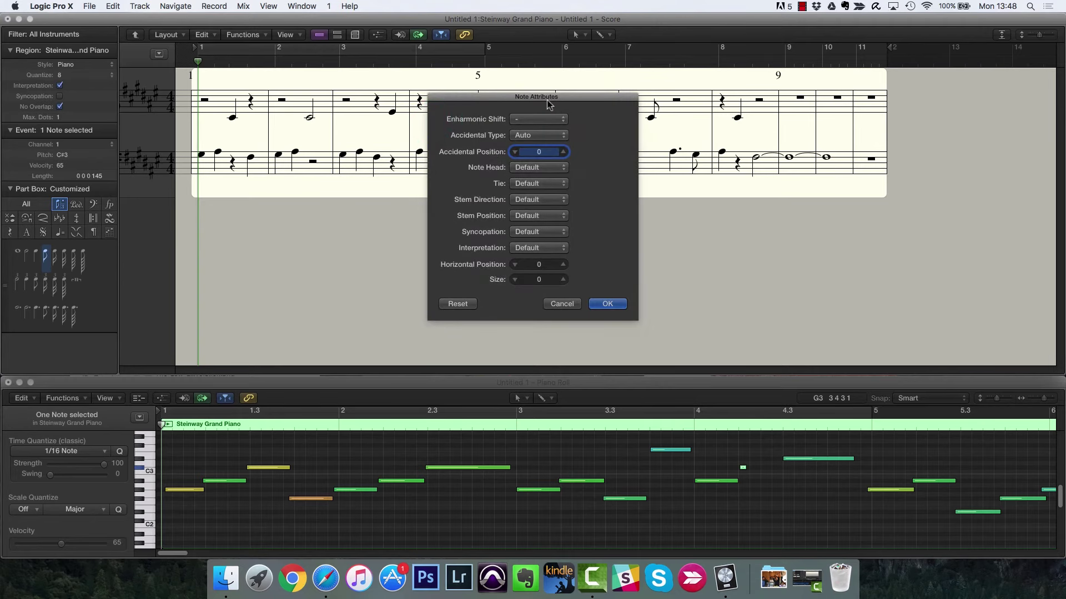
left_click(553, 248)
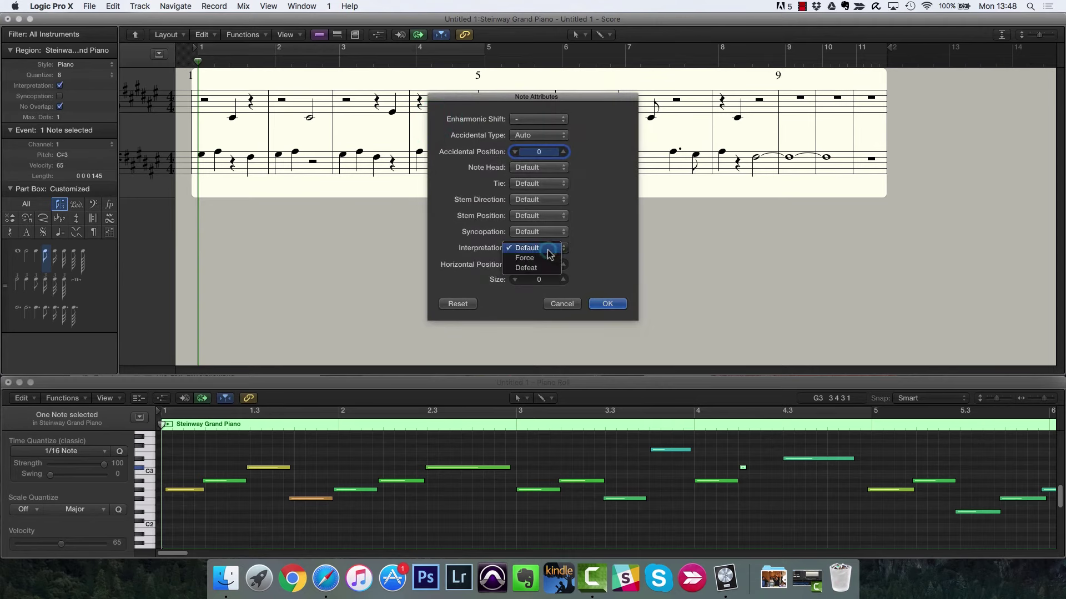
left_click(542, 260)
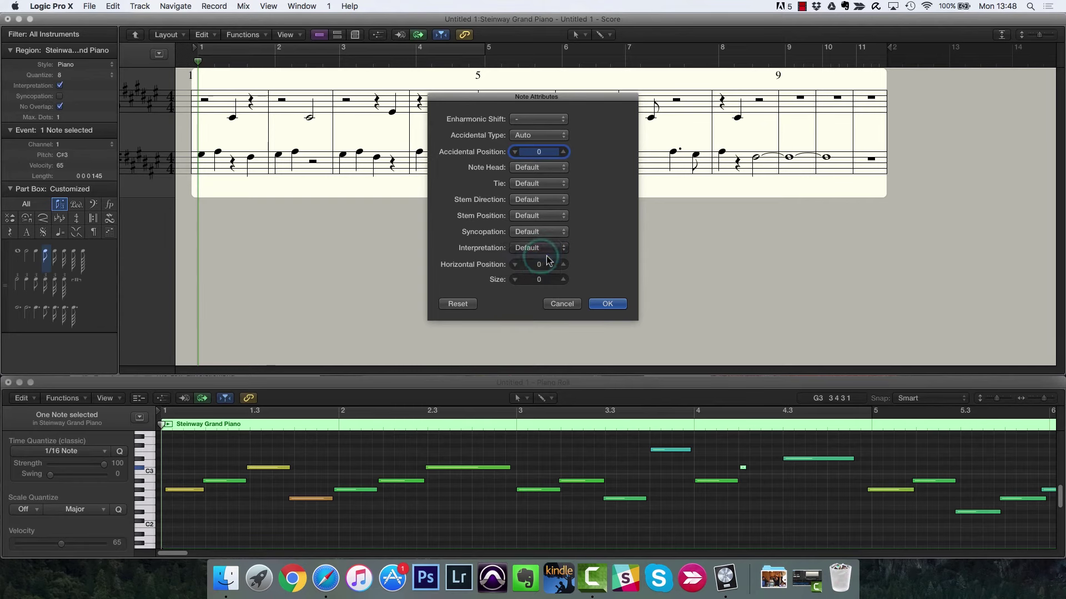
left_click_drag(572, 105, 773, 113)
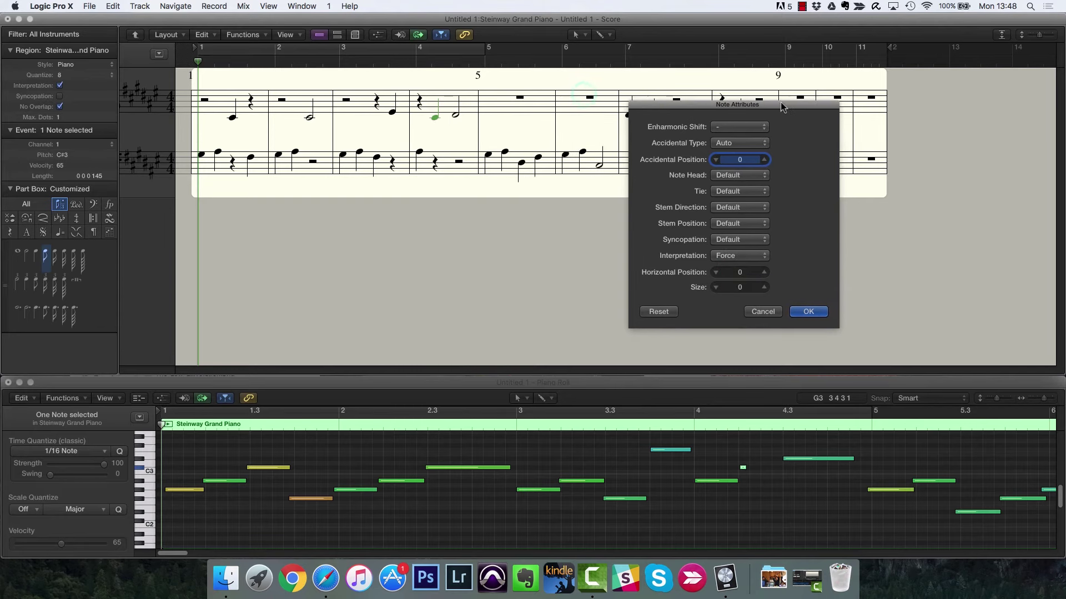
left_click(738, 256)
left_click(729, 266)
left_click(808, 311)
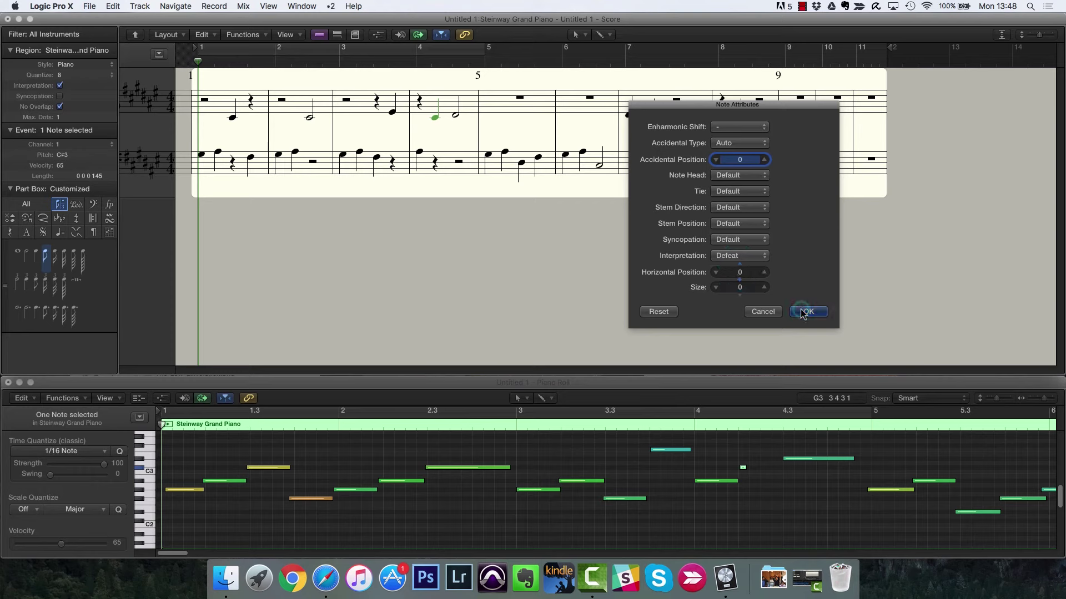
- Change that note's interpretation again, then compare with region interpretation toggled, leaving it off
double_click(435, 115)
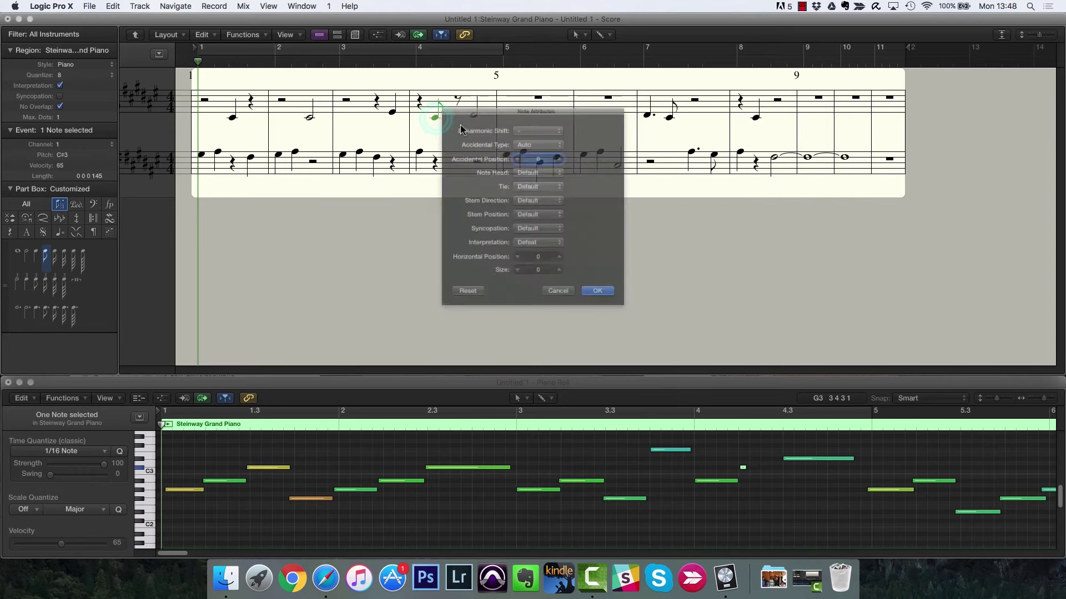
left_click(547, 253)
left_click(541, 259)
left_click(607, 304)
left_click(60, 86)
left_click(60, 86)
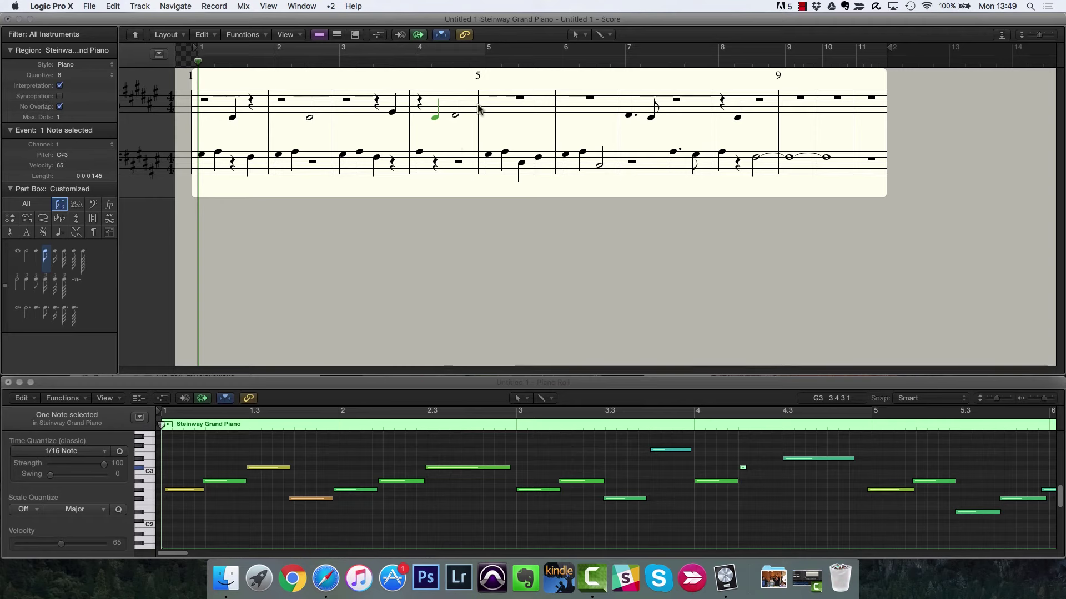
left_click(60, 86)
- Select the two score notes and set both to Defeat interpretation
left_click_drag(417, 69, 483, 125)
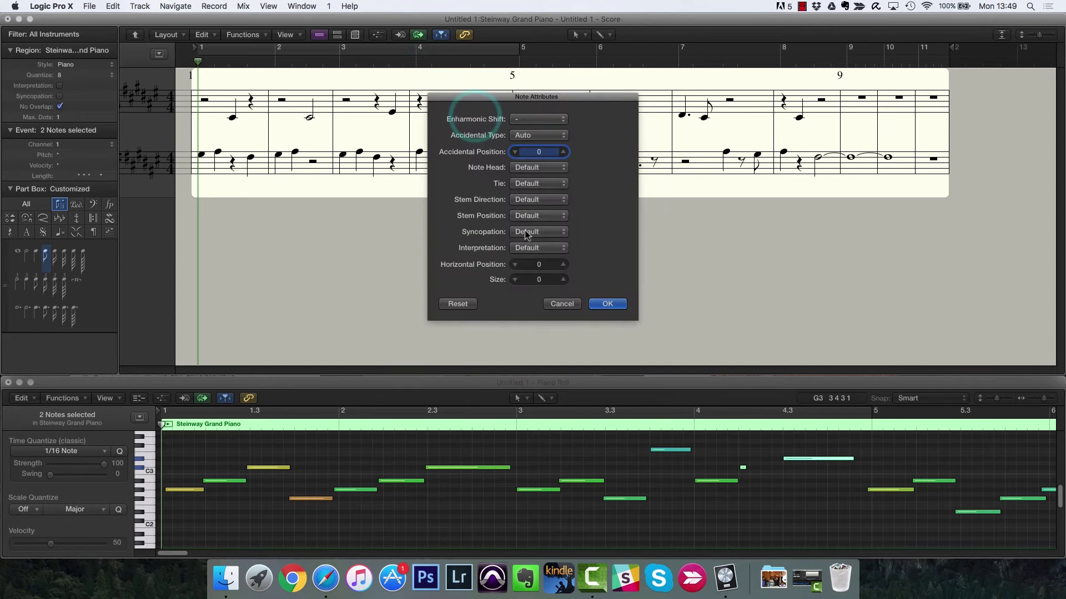
left_click(529, 247)
left_click(526, 269)
left_click(536, 248)
left_click(527, 247)
left_click(607, 304)
- Readjust the interpretation of the C#3 note in bar 4 and play the score
left_click(434, 114)
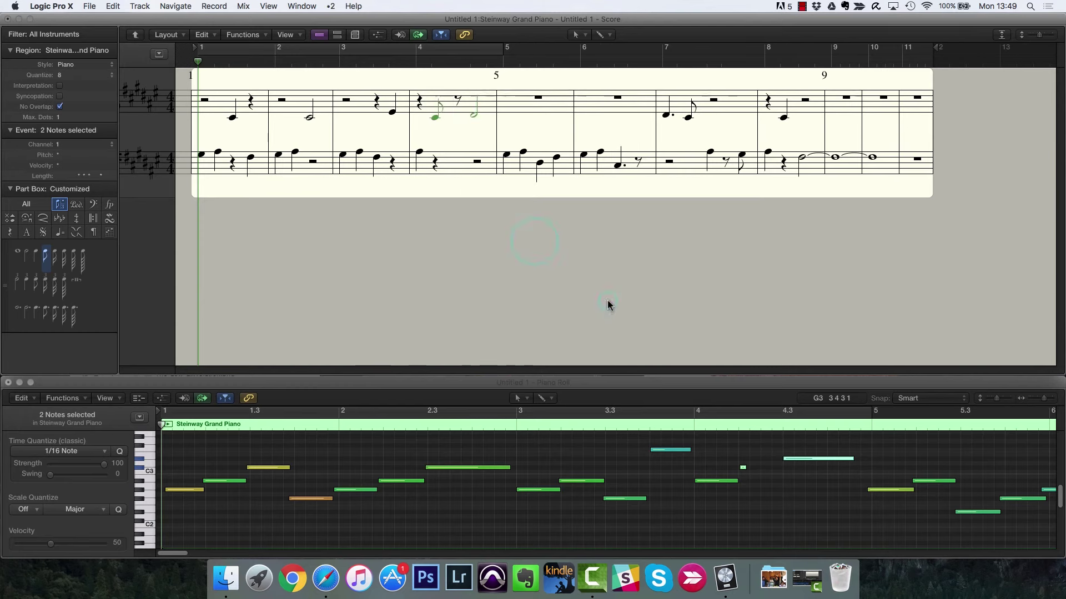
double_click(434, 114)
left_click(527, 247)
left_click(527, 268)
left_click(605, 304)
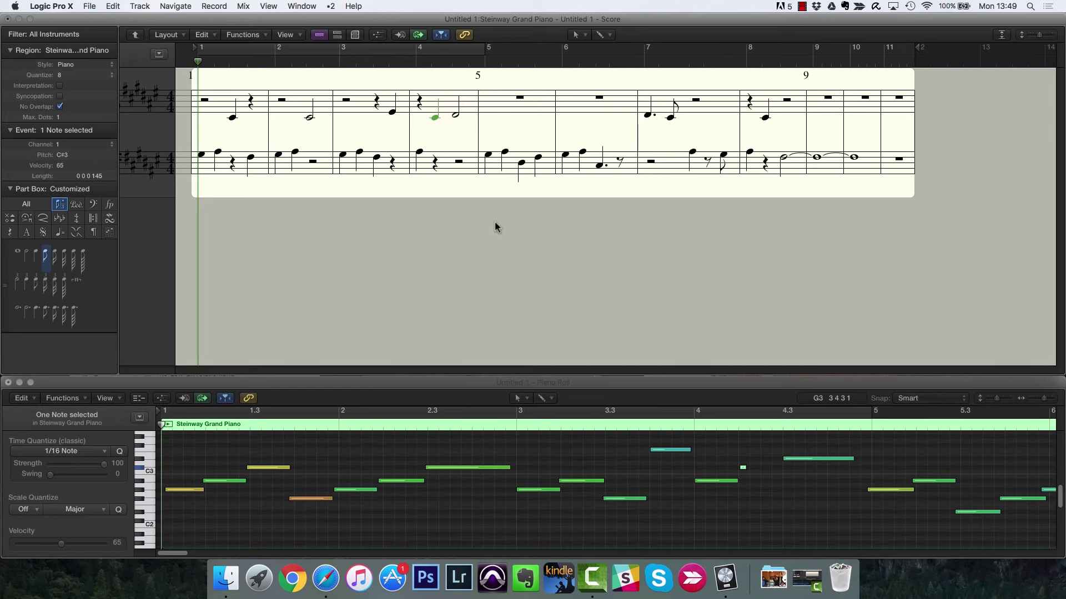
key("space")
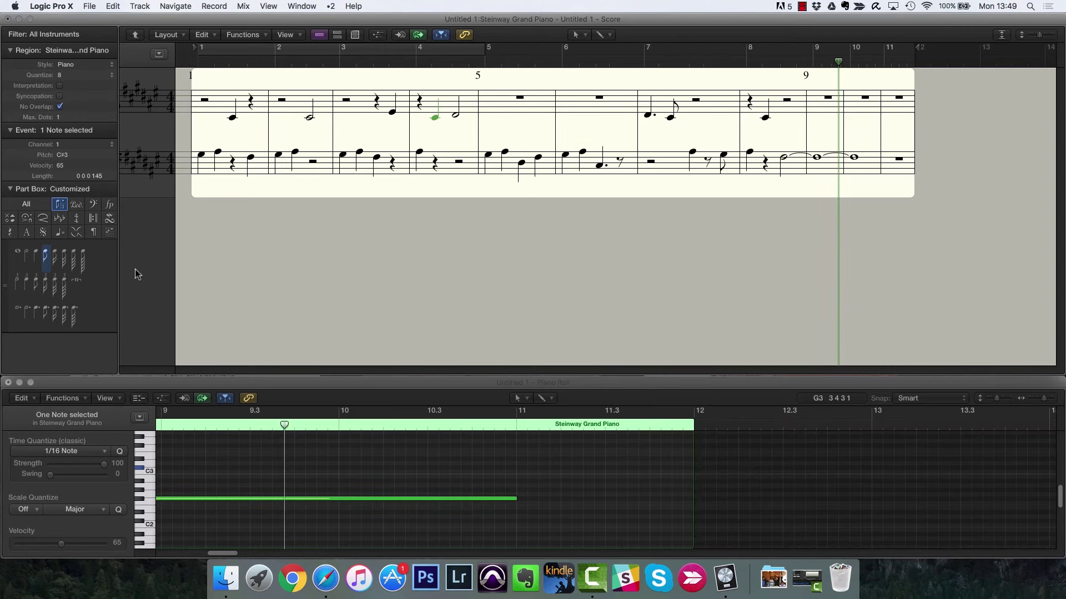
- Place p at the lower staff's start, f under bar 8, and a crescendo hairpin leading into it
left_click(92, 200)
left_click(79, 167)
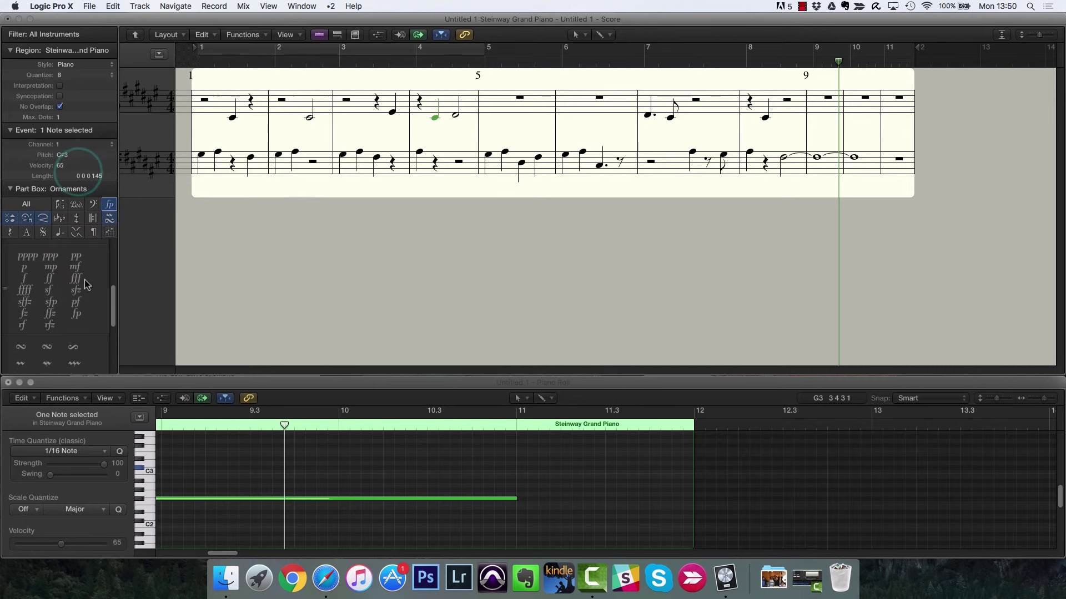
left_click_drag(25, 272, 196, 189)
scroll(63, 293, "down", 6)
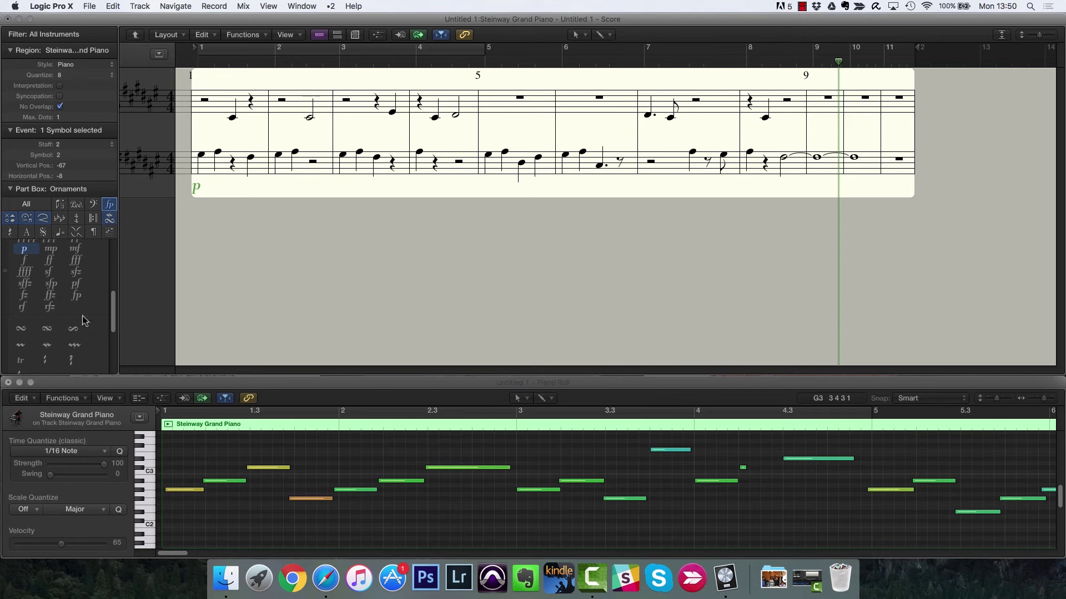
scroll(63, 310, "up", 6)
left_click_drag(25, 295, 744, 188)
scroll(80, 287, "down", 6)
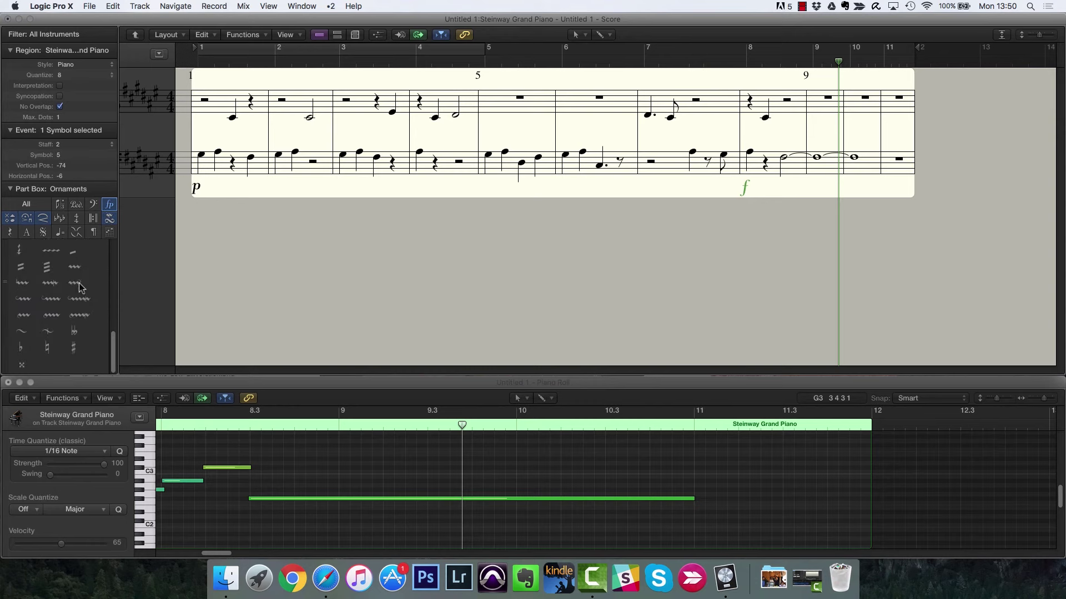
scroll(91, 283, "up", 8)
left_click_drag(26, 251, 711, 185)
left_click(801, 224)
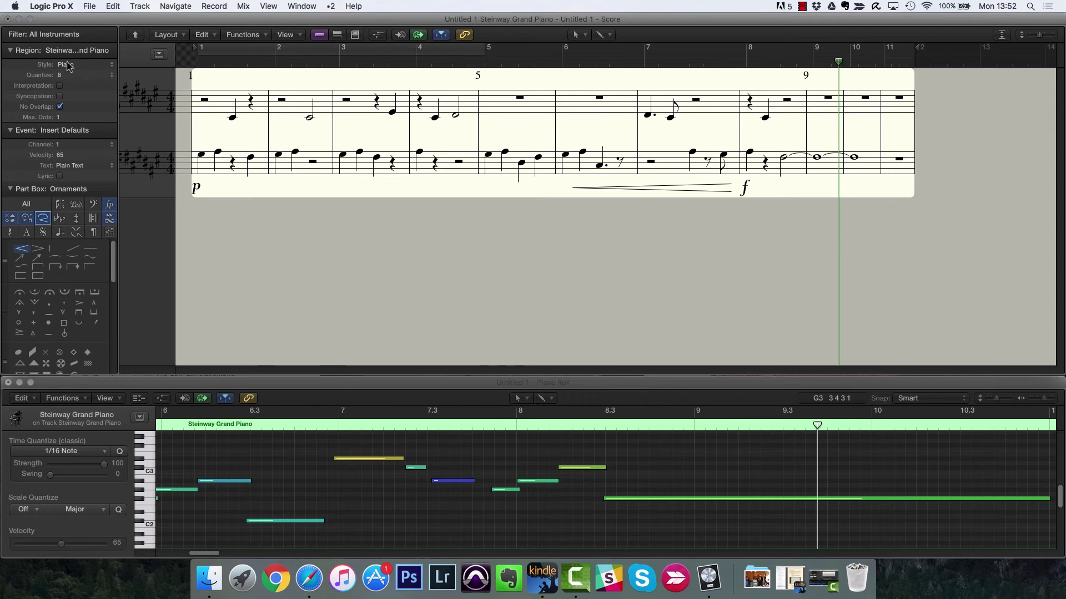
- Switch the region's staff style to guitar tablature
left_click(86, 68)
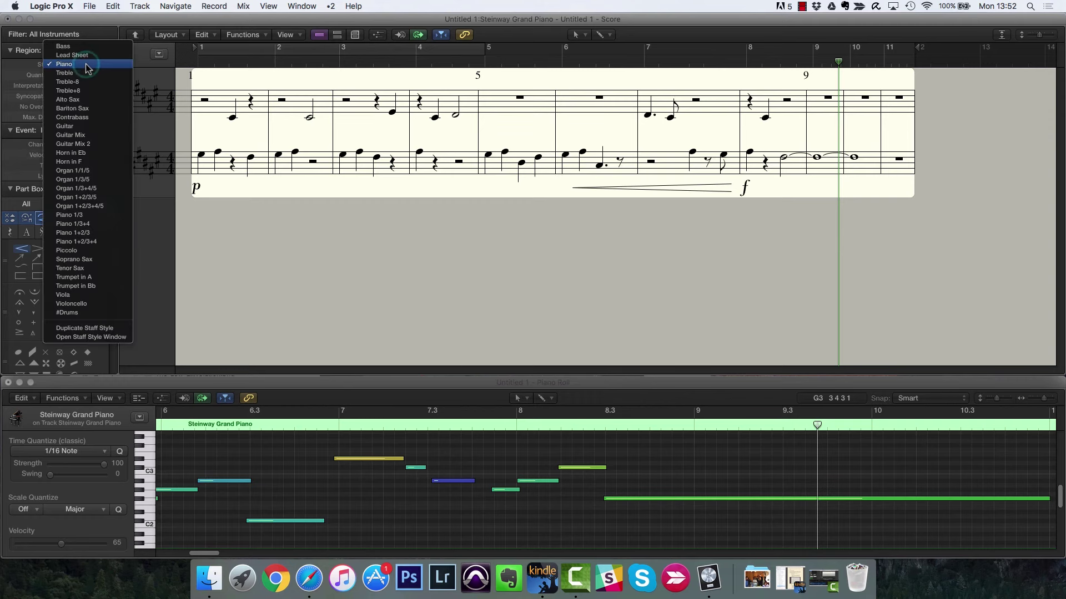
left_click(83, 127)
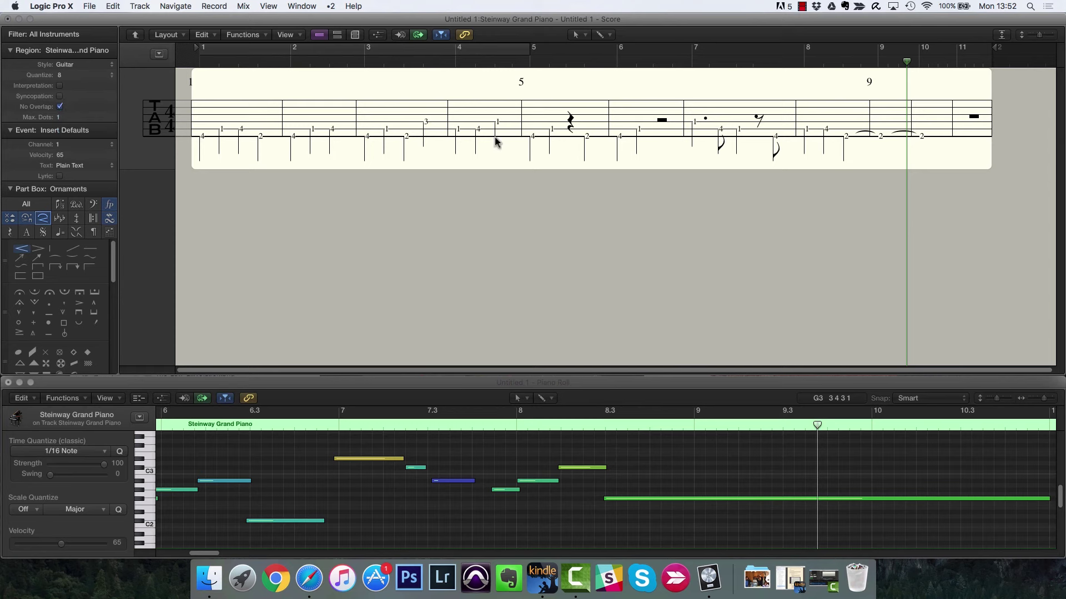
left_click(280, 197)
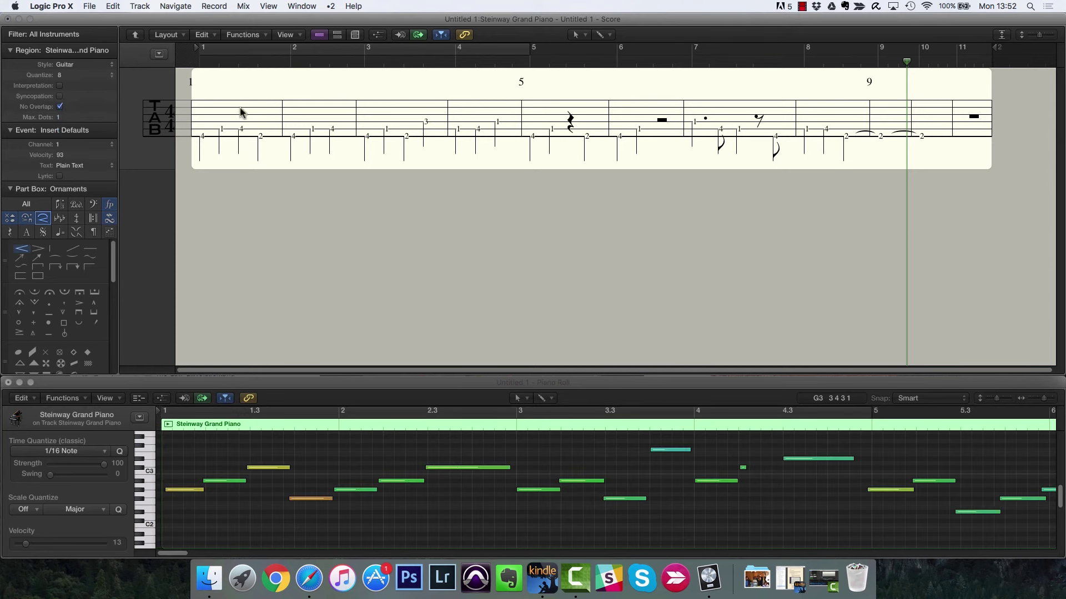
- Hide the stems of all tab notes, then play from the beginning
left_click_drag(198, 79, 983, 165)
left_click(249, 34)
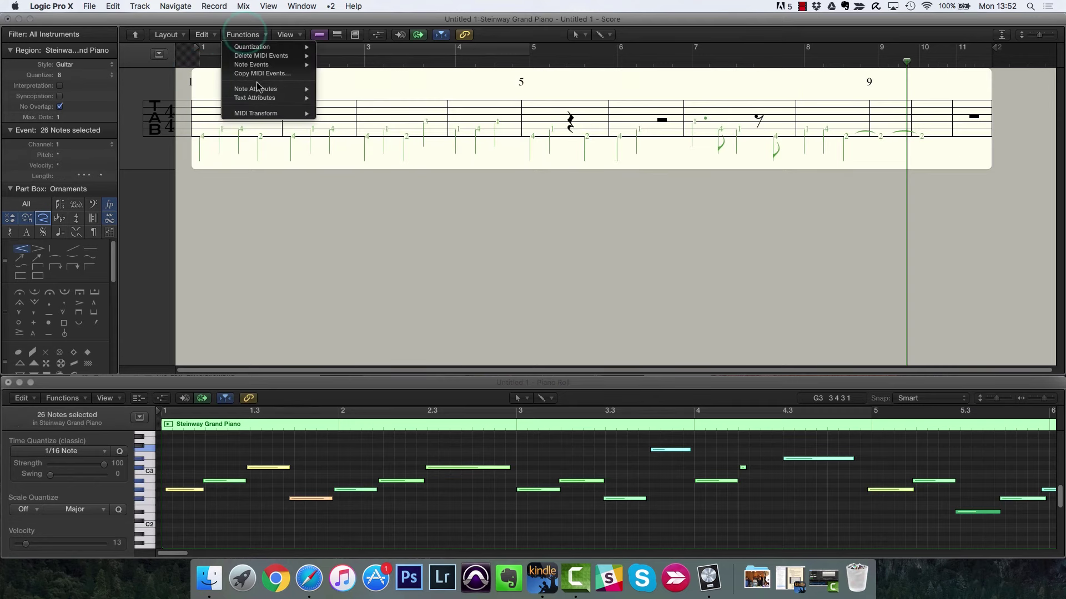
mouse_move(290, 91)
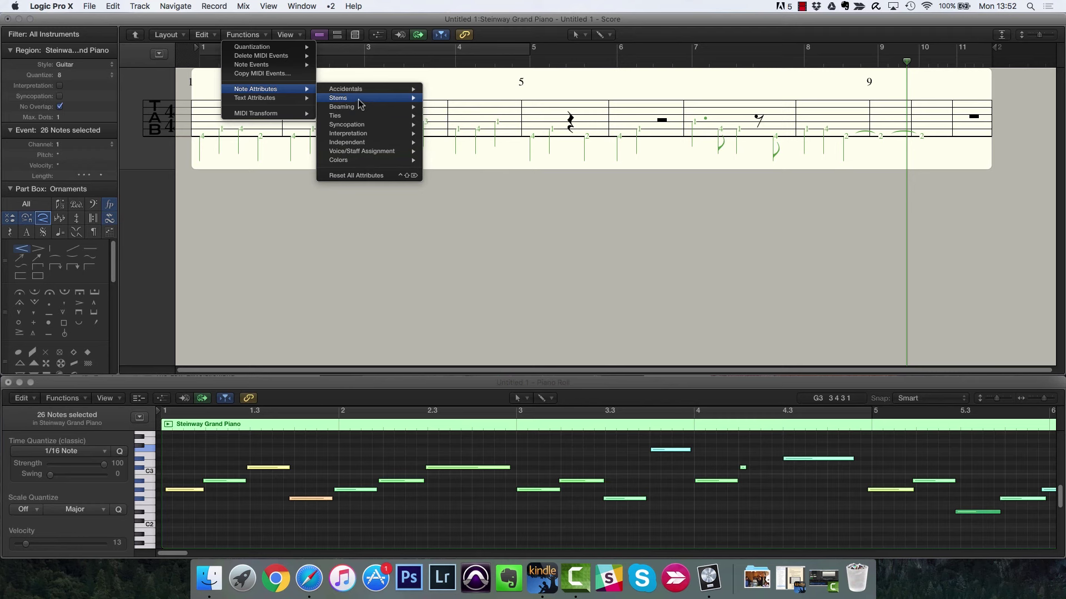
mouse_move(355, 98)
left_click(467, 125)
left_click(577, 210)
key("space")
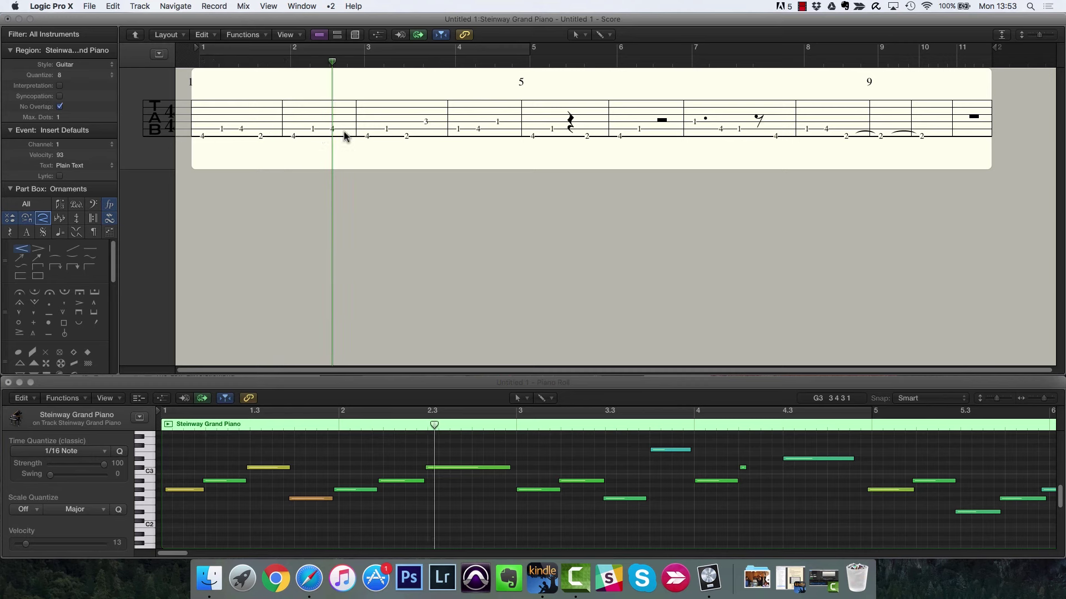
left_click(78, 64)
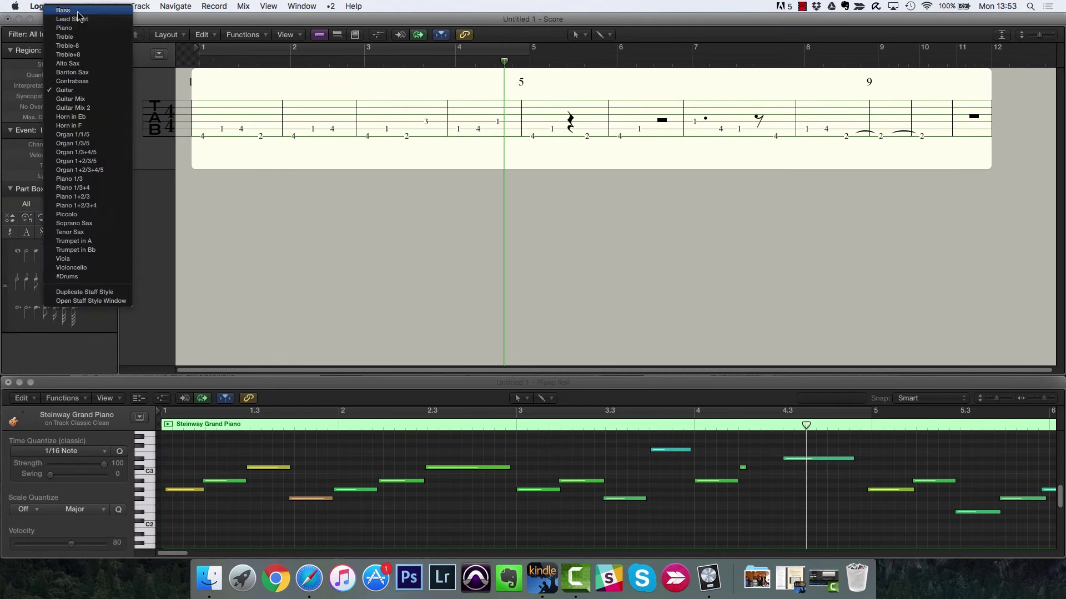
- Cycle the staff style through Bass, Piano and Horn in Eb to Viola, toggling page view
left_click(77, 11)
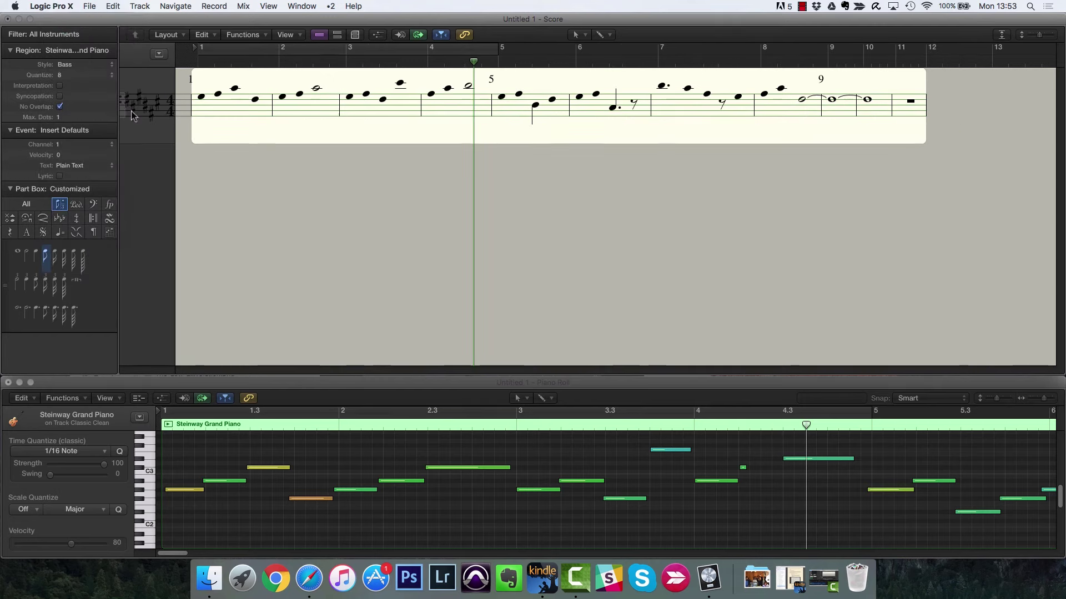
left_click(335, 36)
left_click(86, 64)
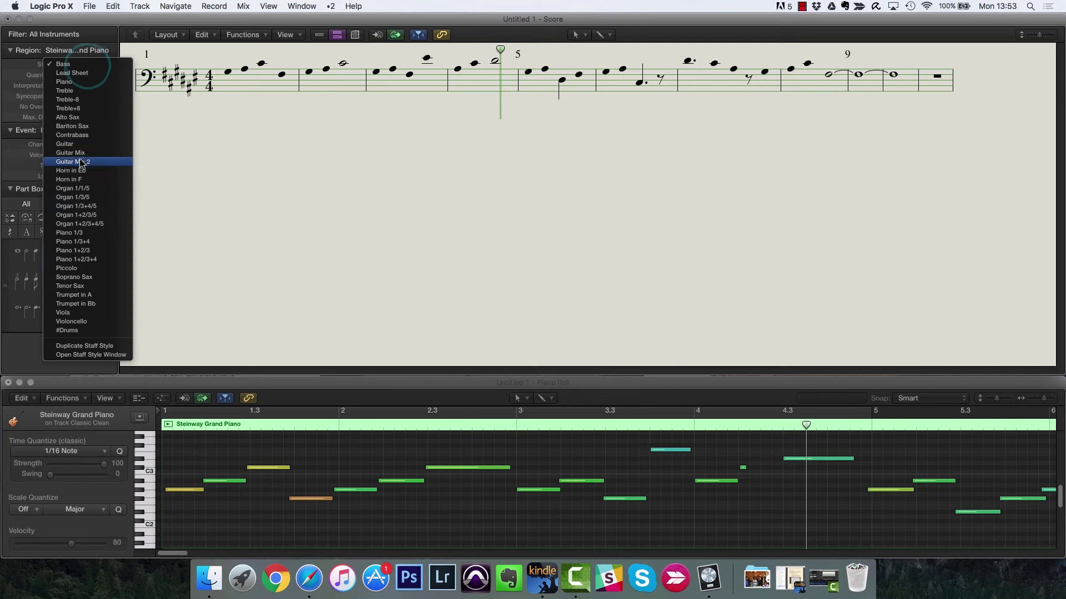
left_click(64, 82)
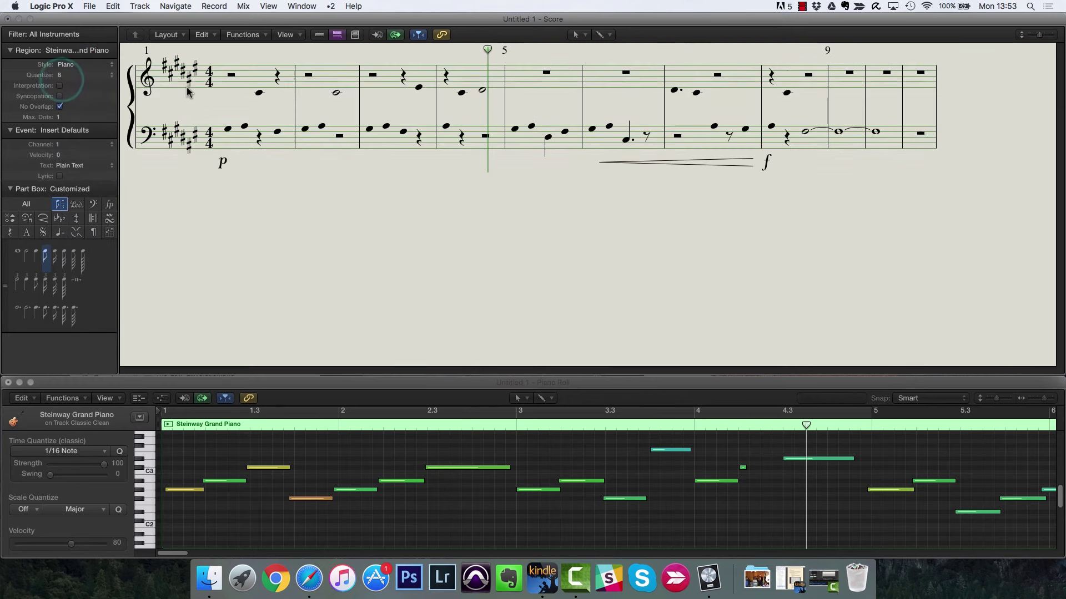
left_click(80, 67)
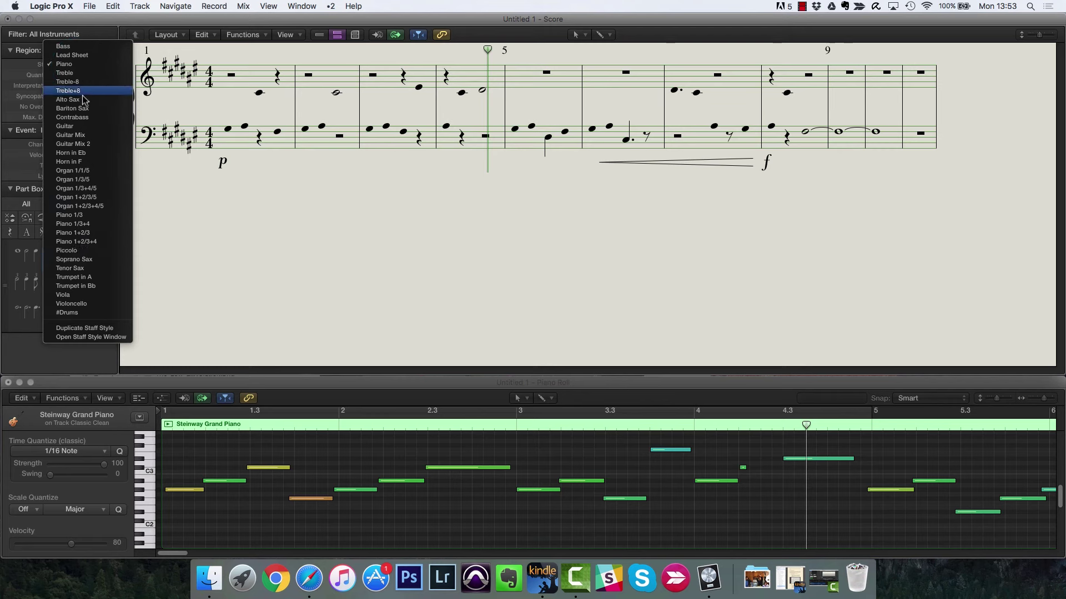
left_click(86, 153)
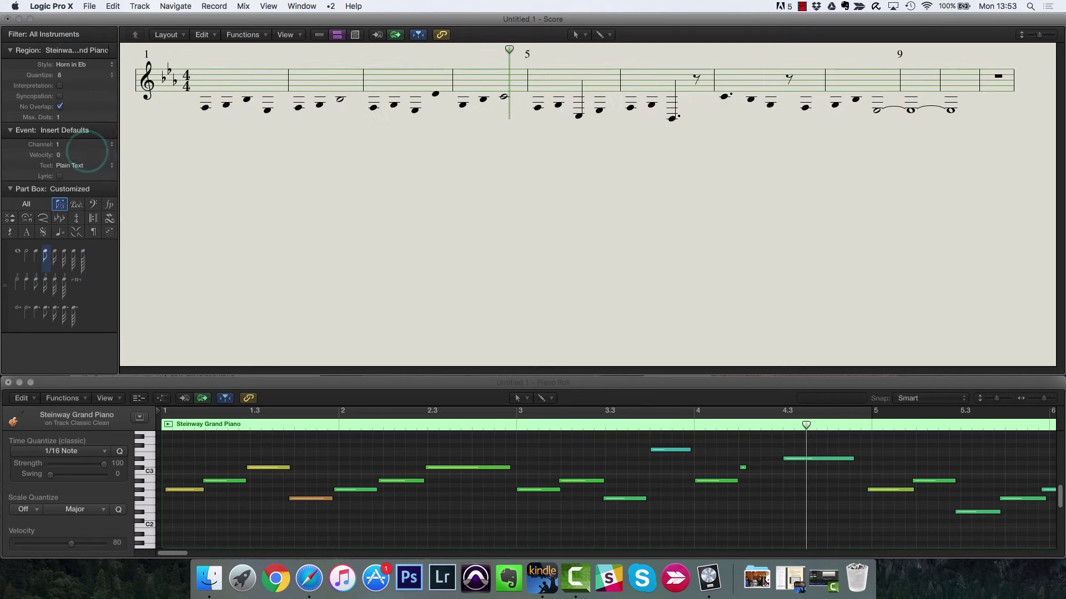
left_click(80, 65)
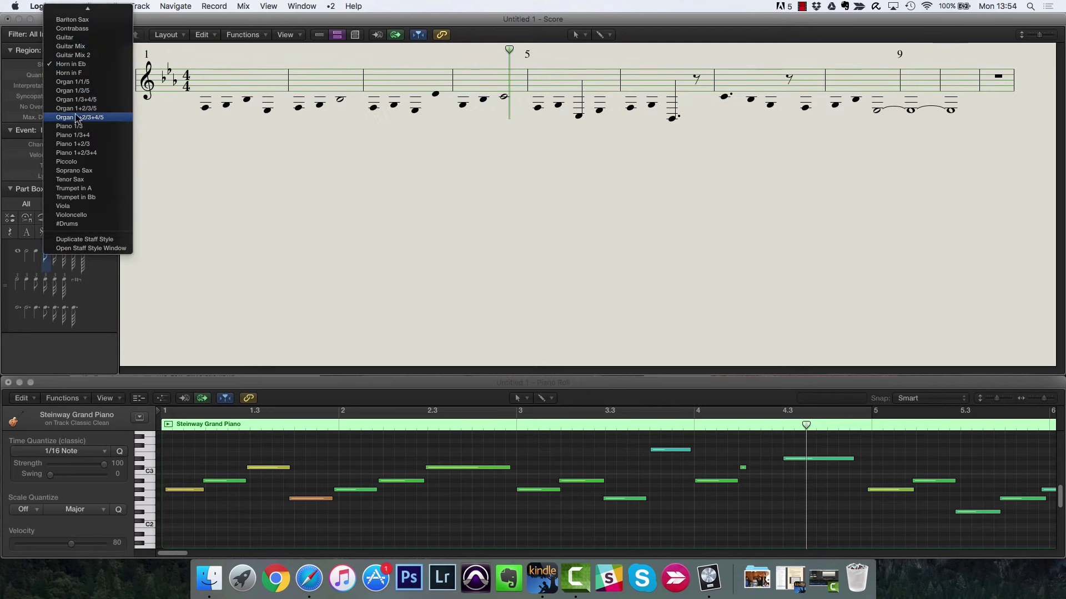
left_click(78, 206)
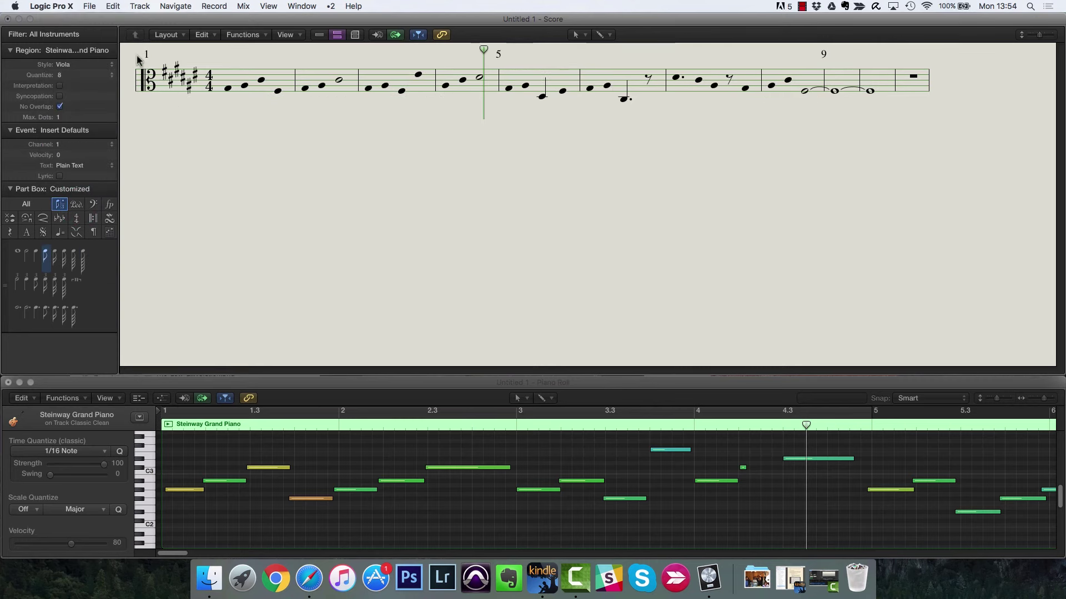
left_click(77, 67)
left_click(33, 65)
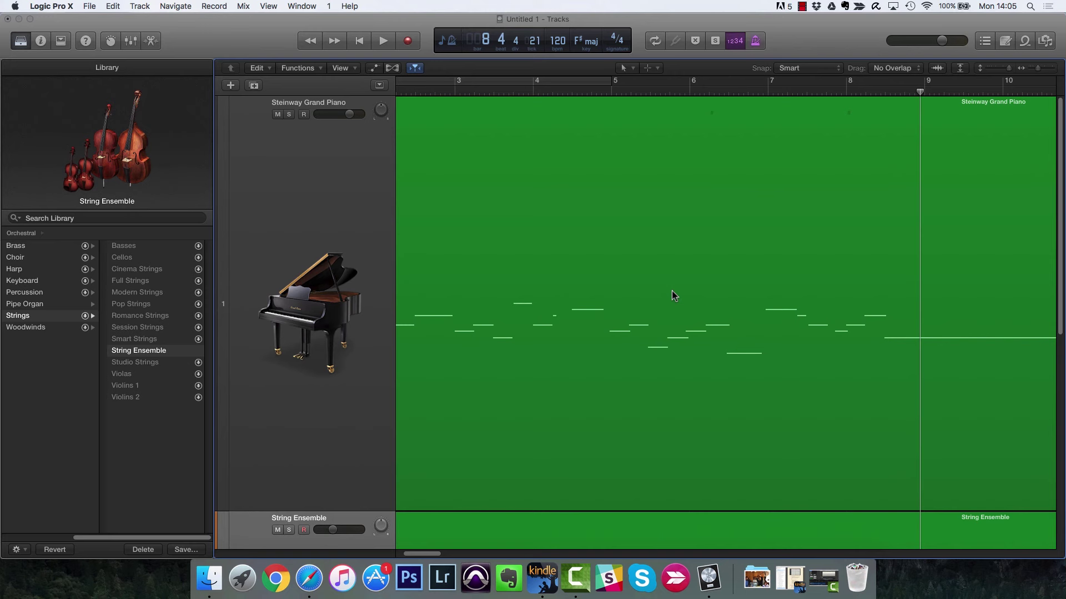
- Select all regions and zoom to fit both tracks' regions in view
scroll(688, 347, "down", 5)
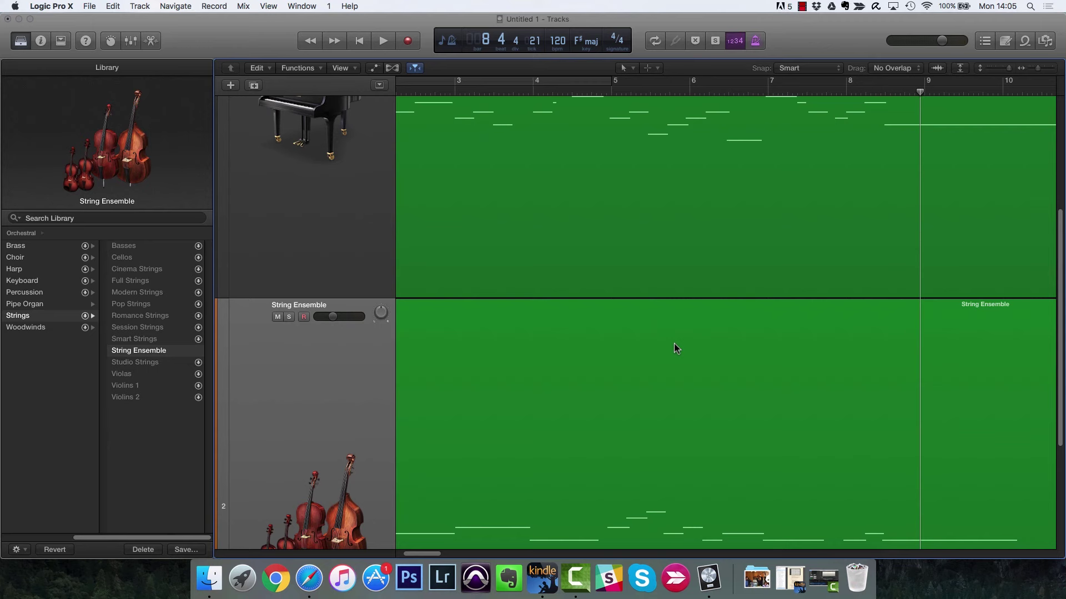
key("super+a")
key("z")
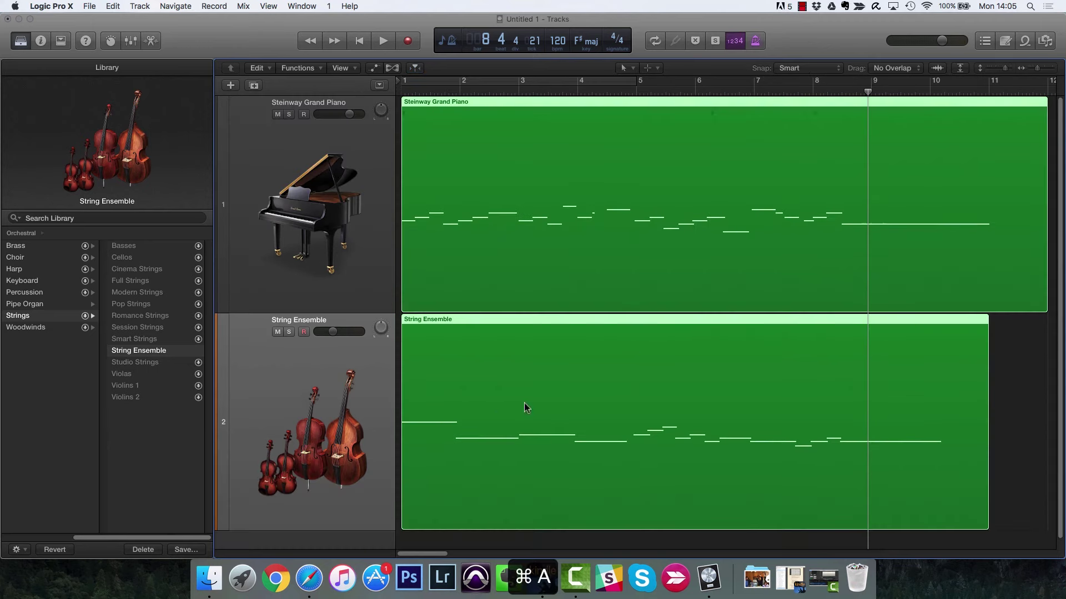
left_click(1010, 367)
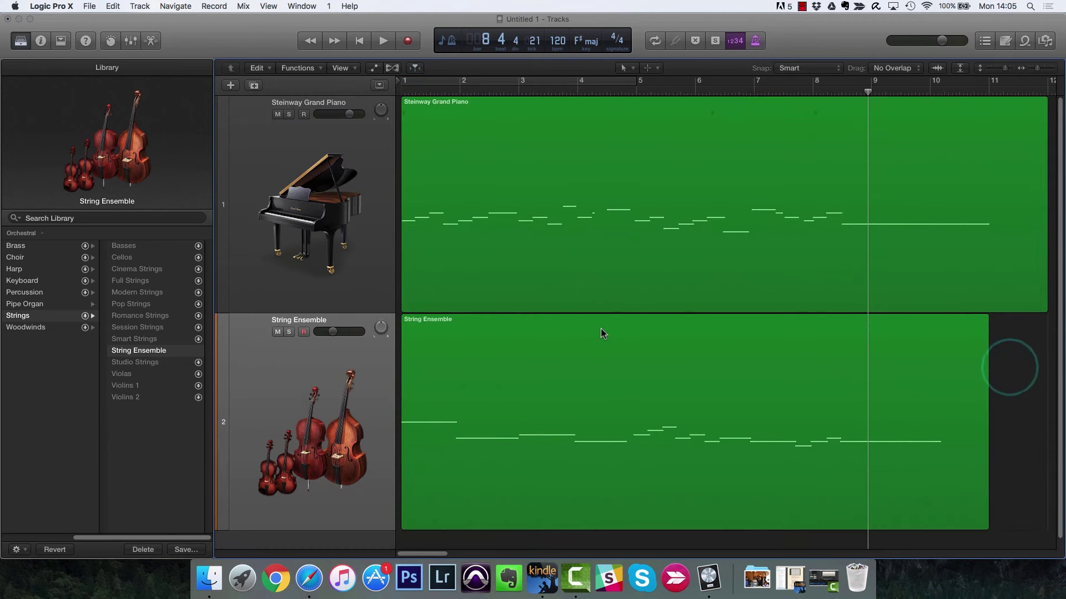
- Select the String Ensemble and Steinway Grand Piano regions in turn, ending on the piano region
left_click(544, 387)
left_click(557, 262, "super")
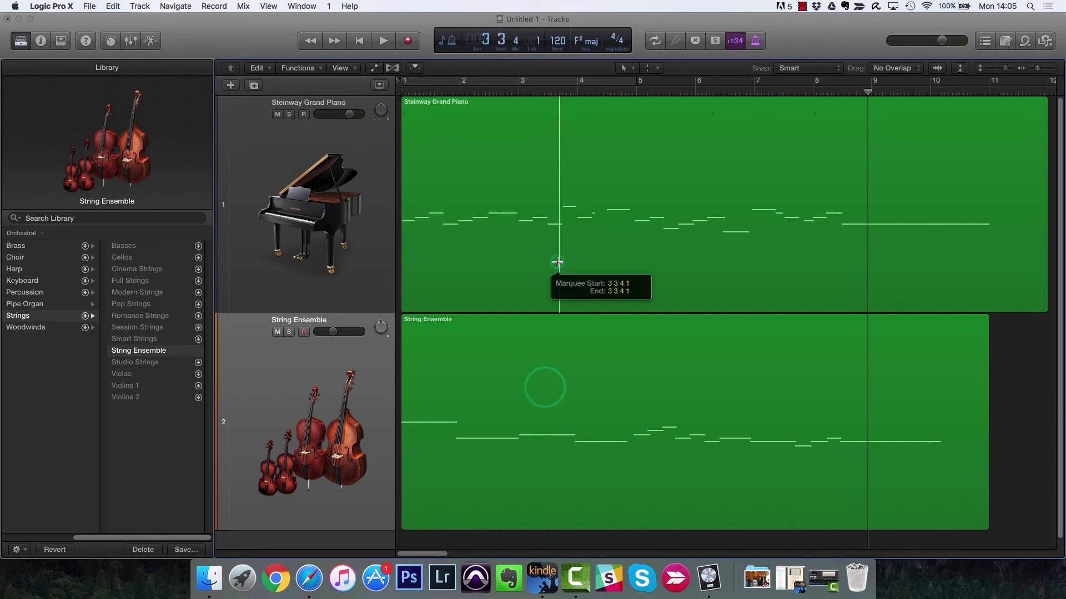
left_click(504, 166)
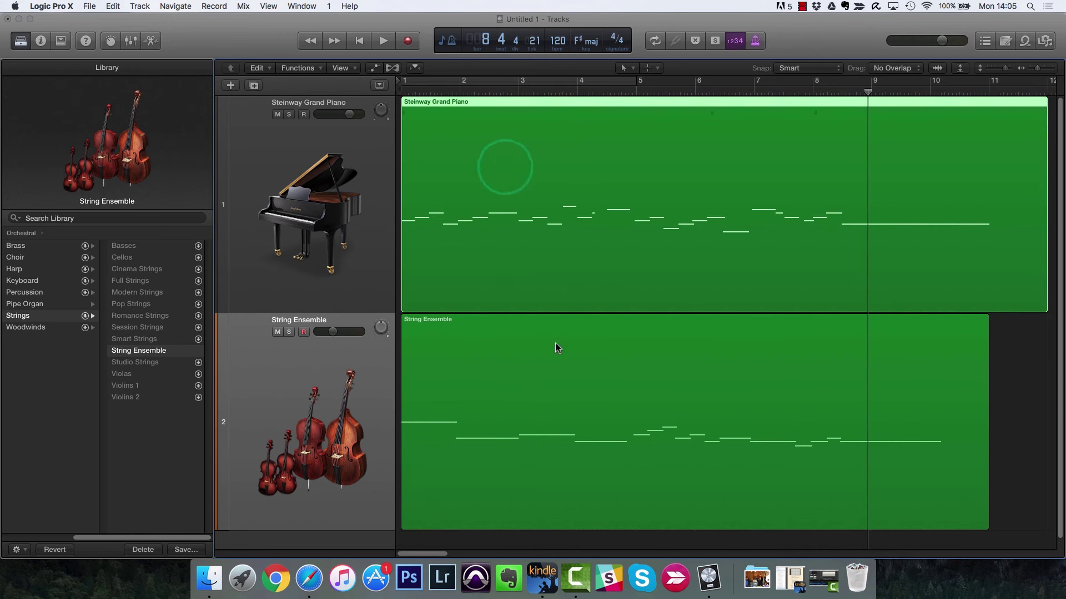
left_click(501, 337)
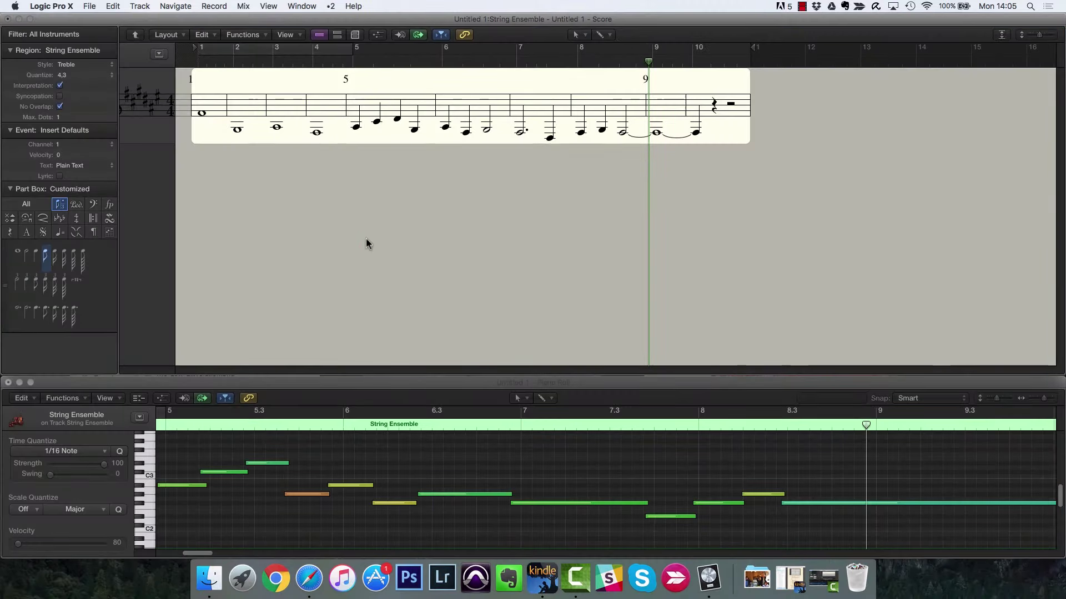
double_click(85, 50)
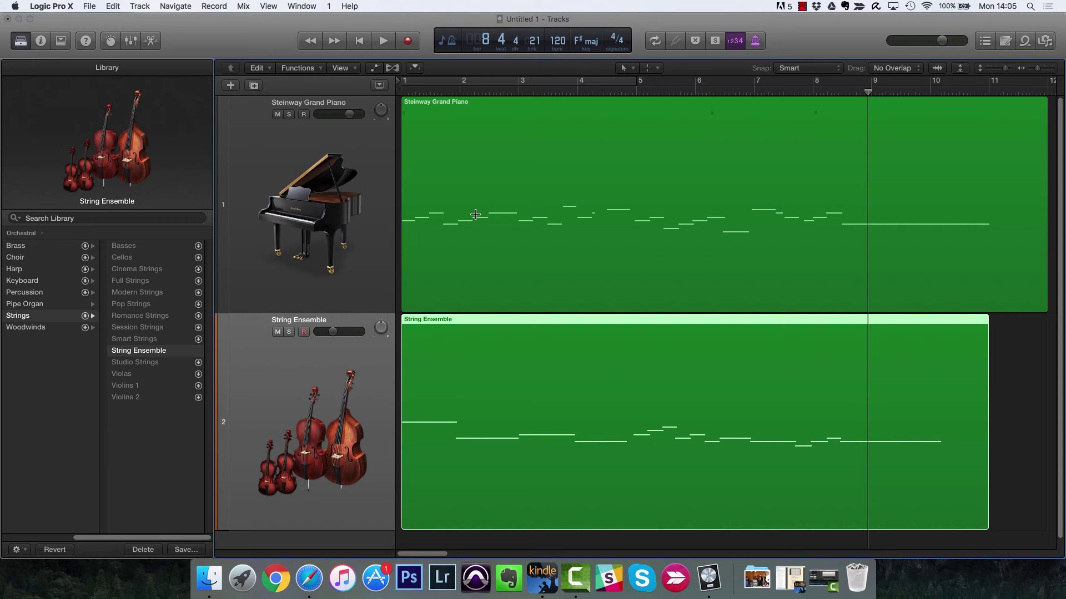
left_click(475, 215)
left_click(530, 158)
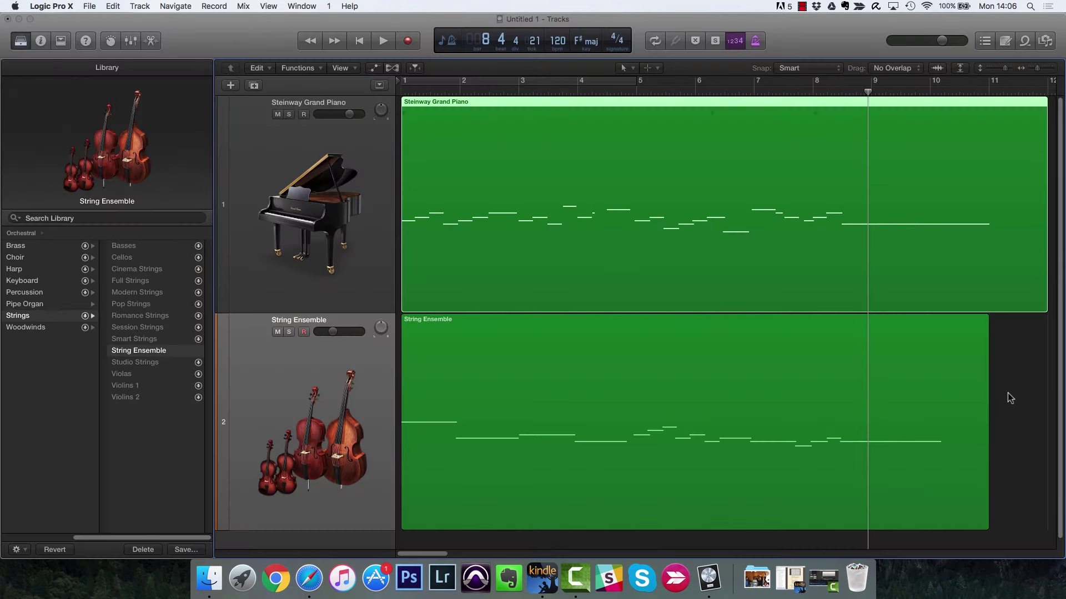
left_click(1008, 394)
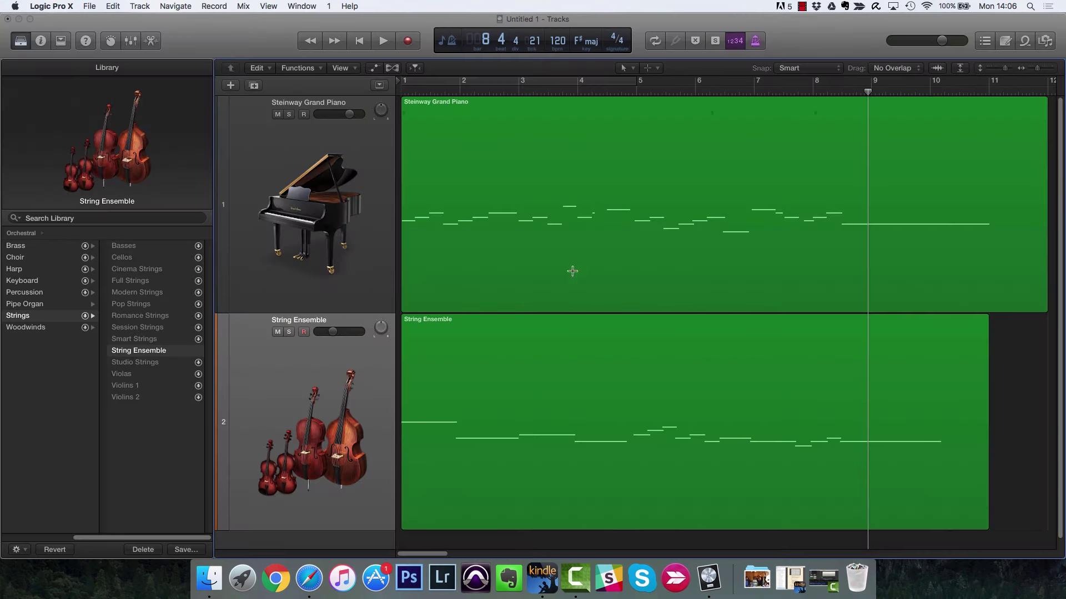
- Select the String Ensemble region, switch to the score layout, and bring up the Score Sets window over the score
left_click(917, 367)
key("2")
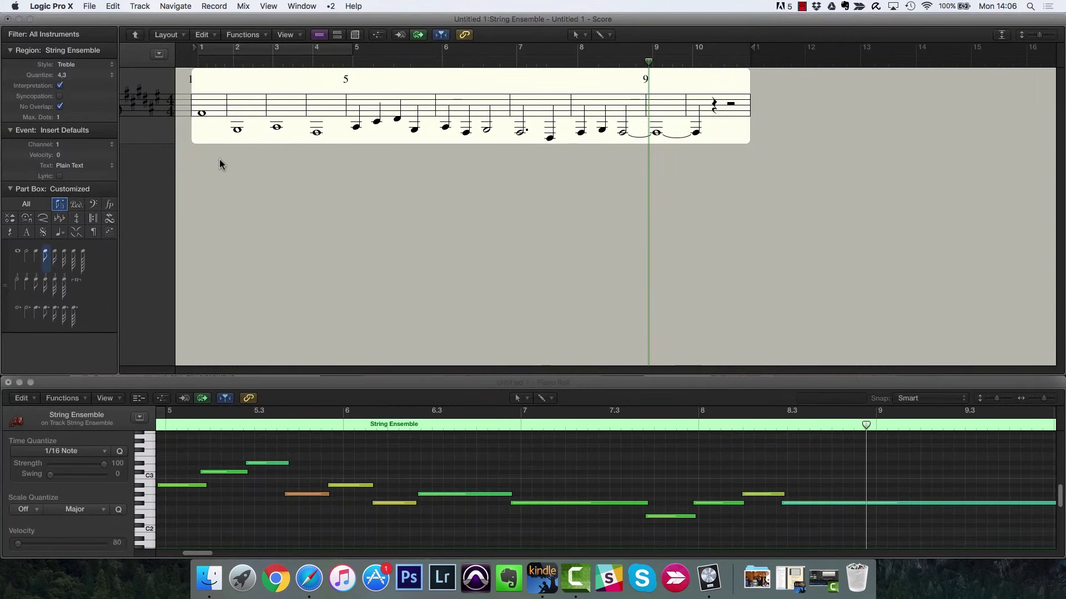
left_click(80, 35)
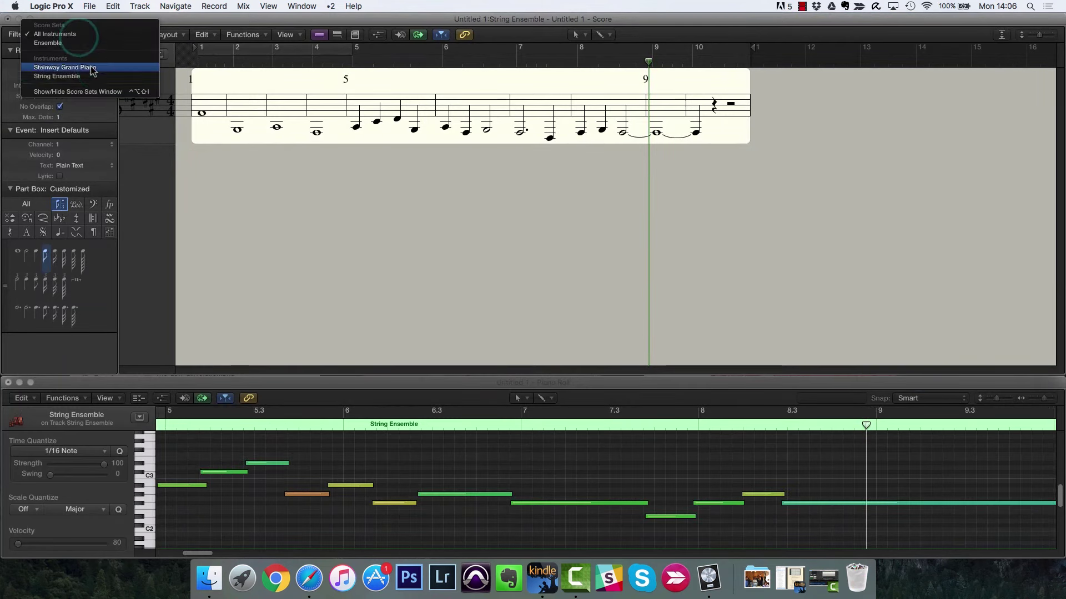
left_click(96, 94)
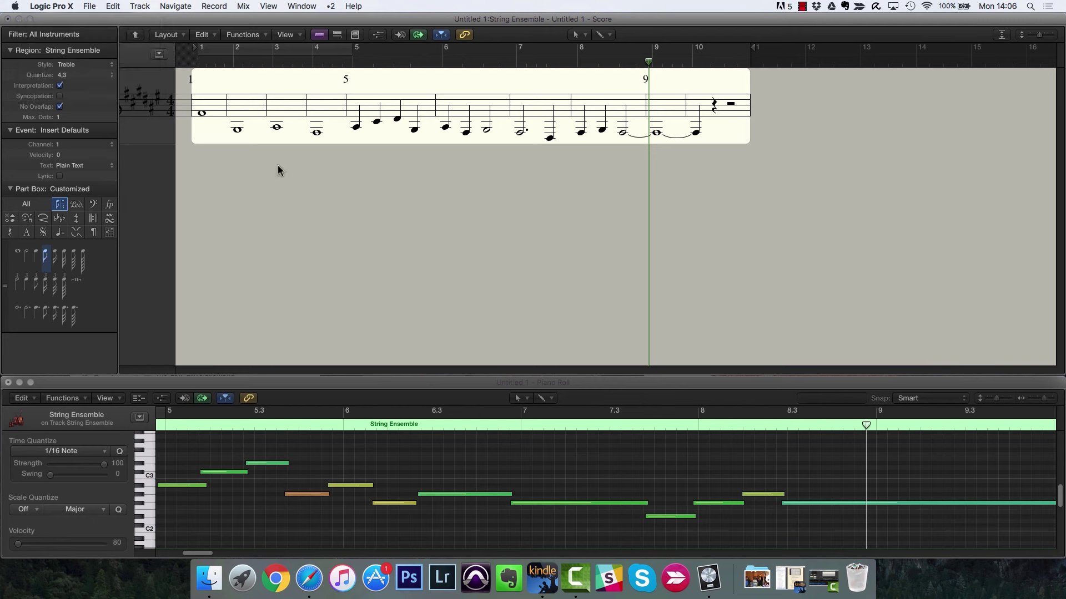
left_click(167, 35)
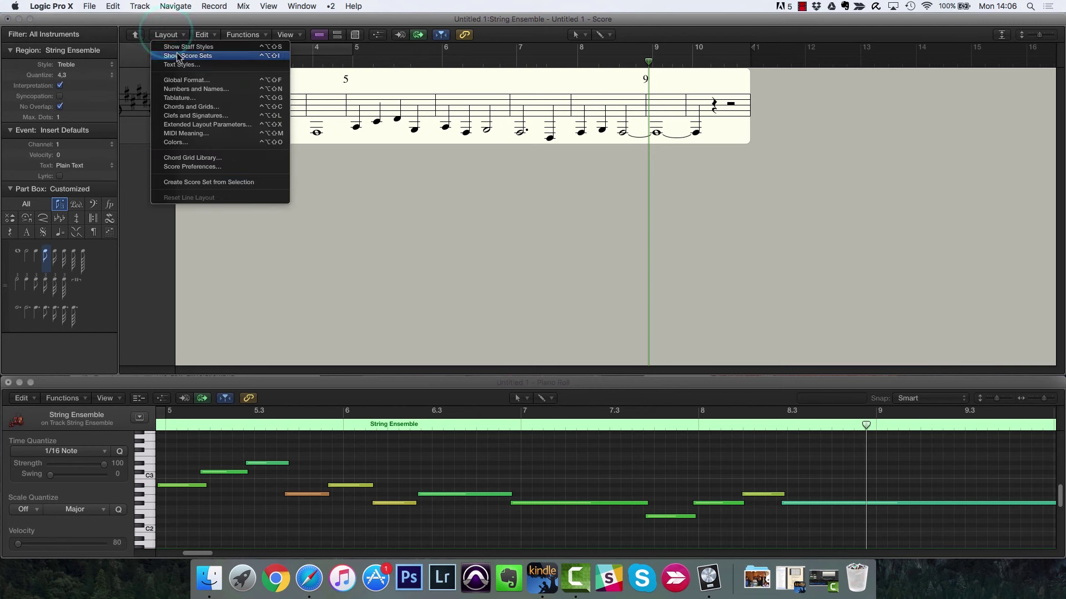
left_click(90, 35)
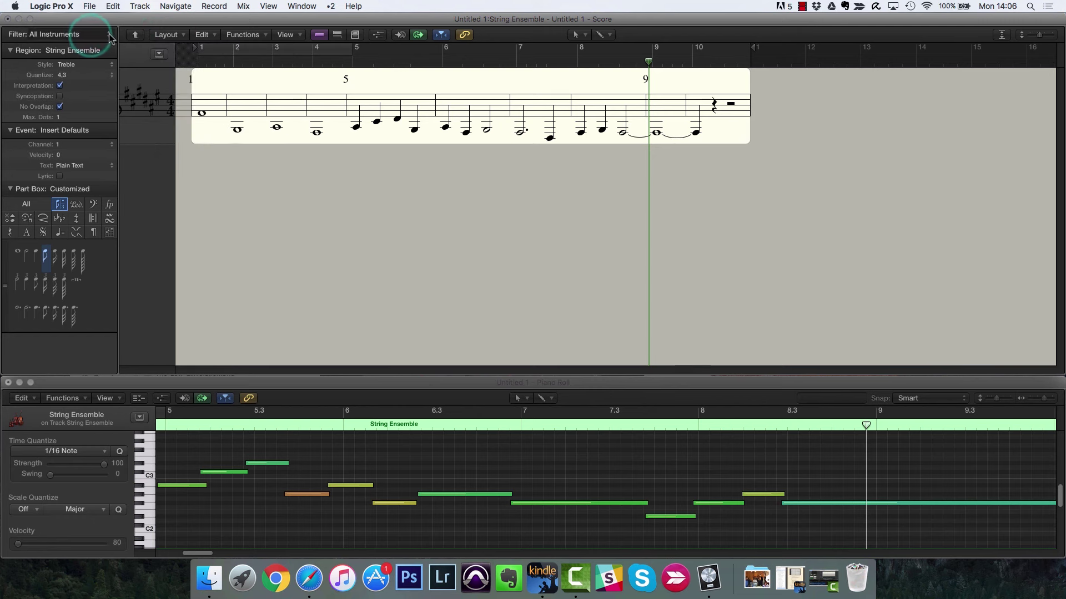
left_click(24, 35)
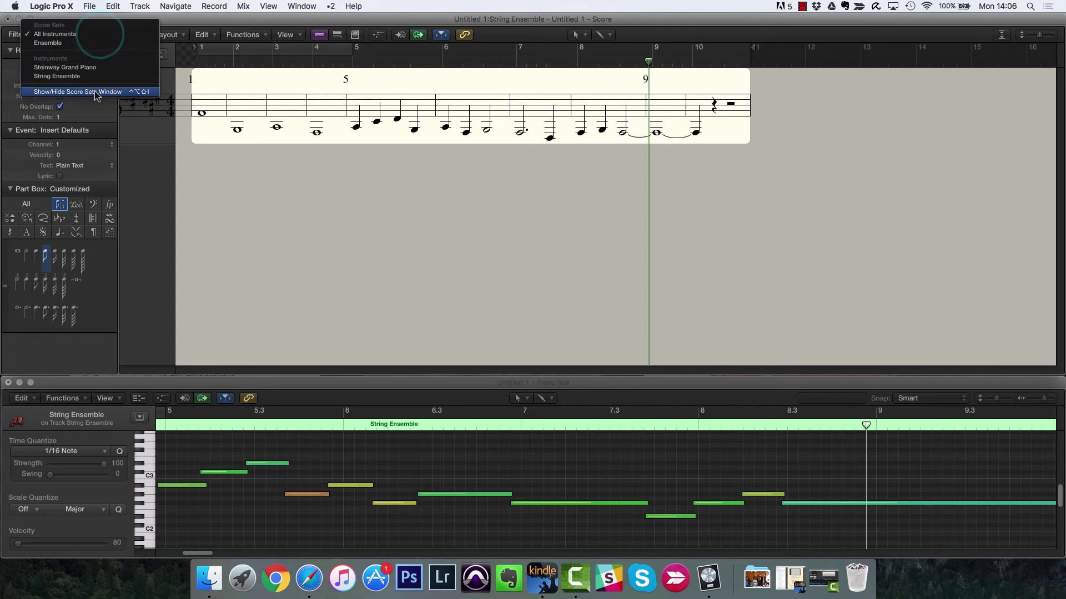
left_click(95, 91)
left_click_drag(538, 76, 655, 66)
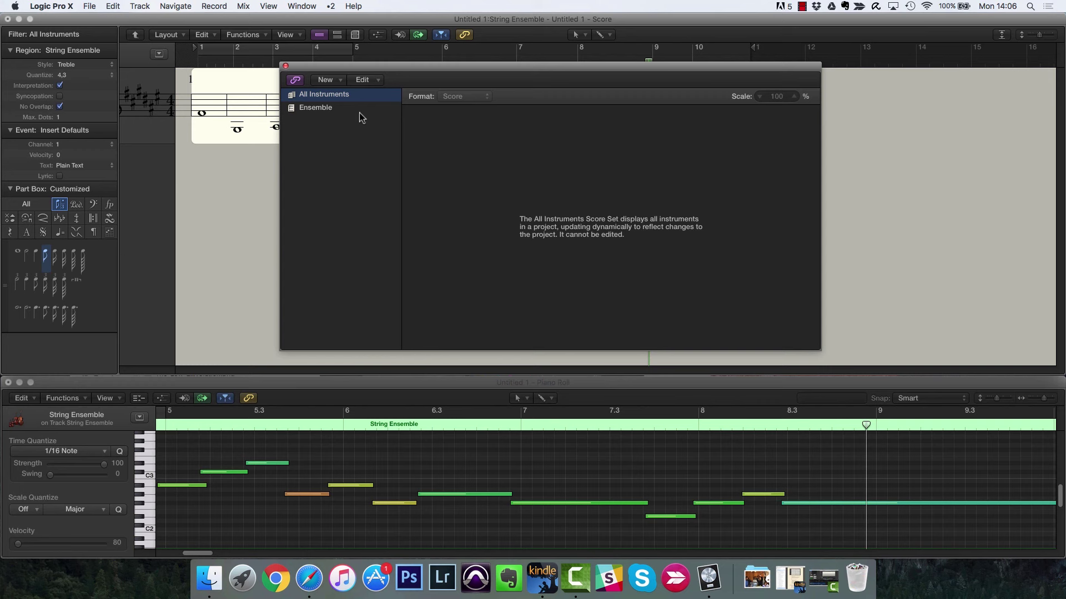
- Create a complete score set and rename it Whole Ensemble
left_click(338, 80)
left_click(338, 80)
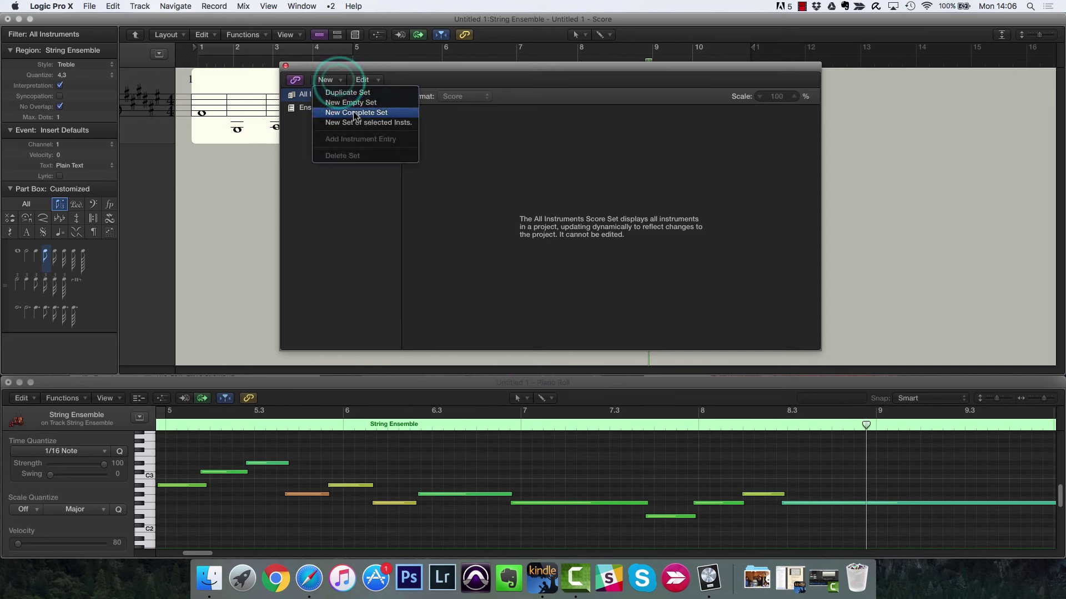
left_click(354, 112)
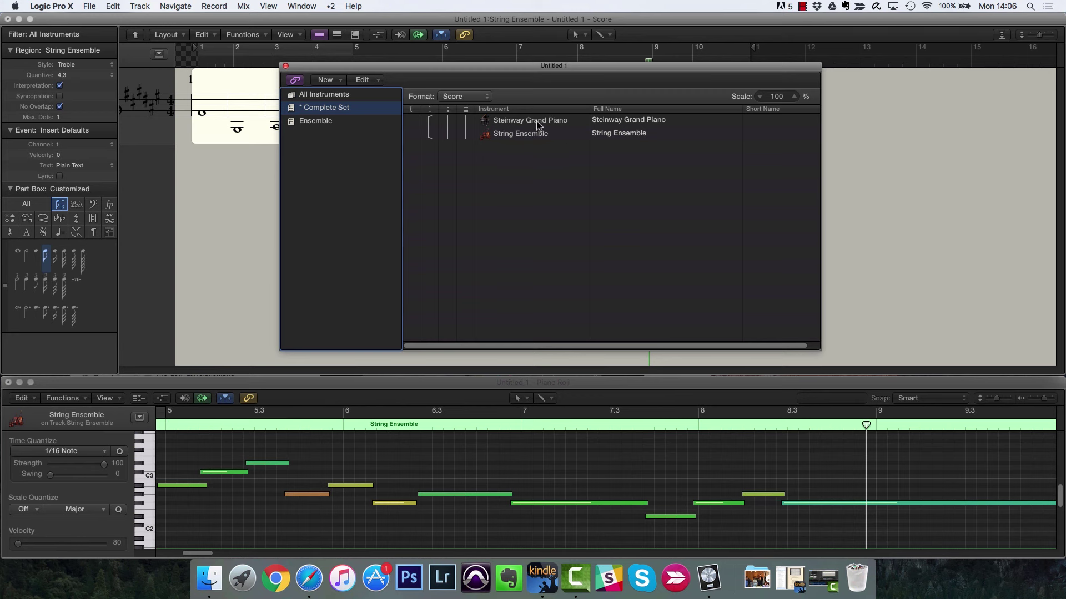
left_click(337, 112)
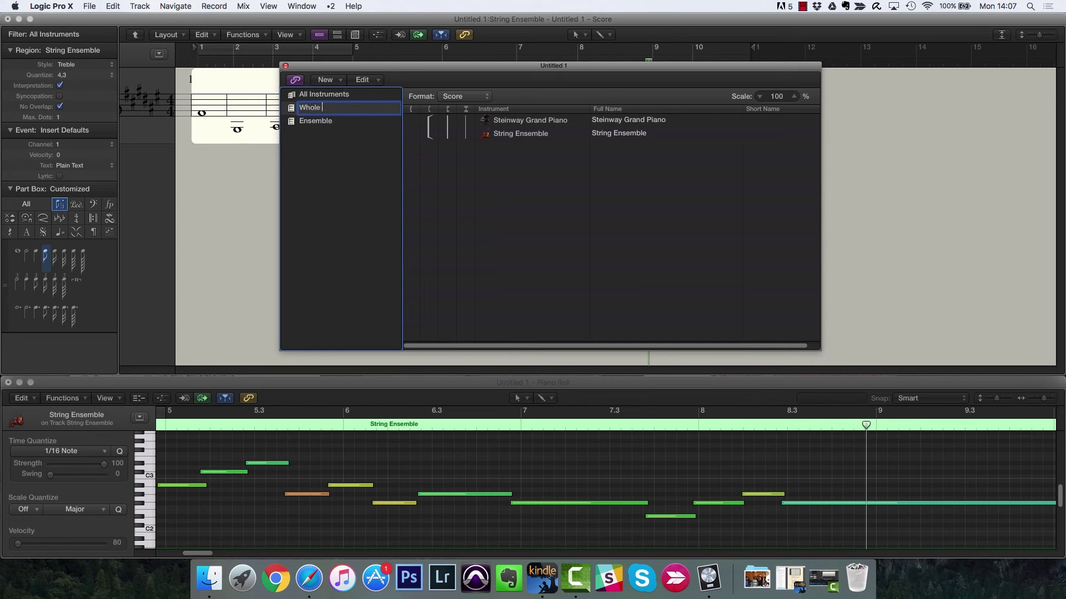
key("Return")
- Add an empty score set with an instrument entry and name it Piano
left_click(326, 79)
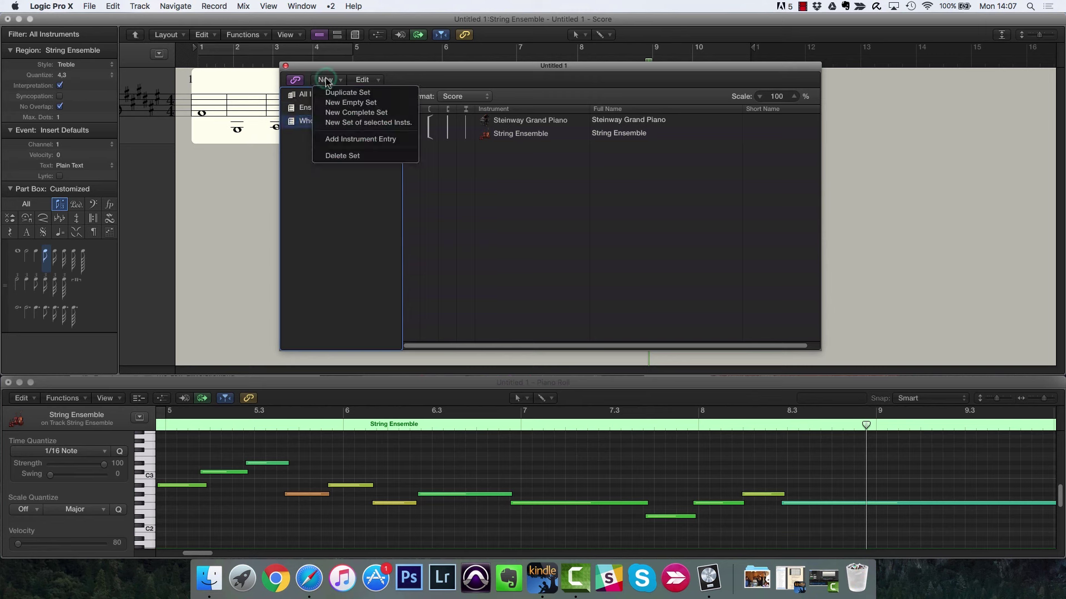
left_click(349, 103)
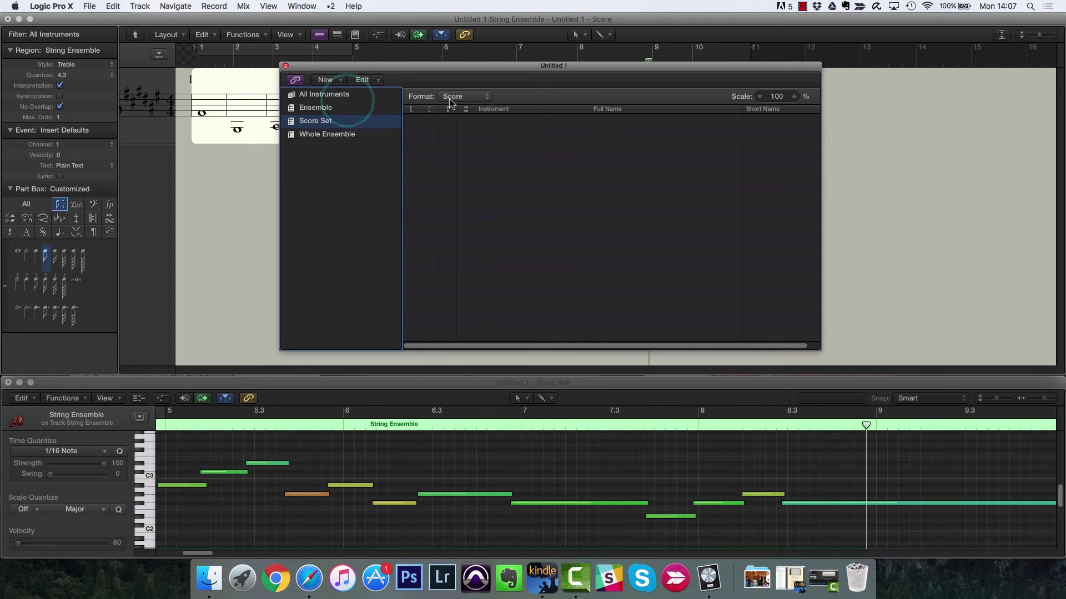
left_click(351, 82)
left_click(355, 138)
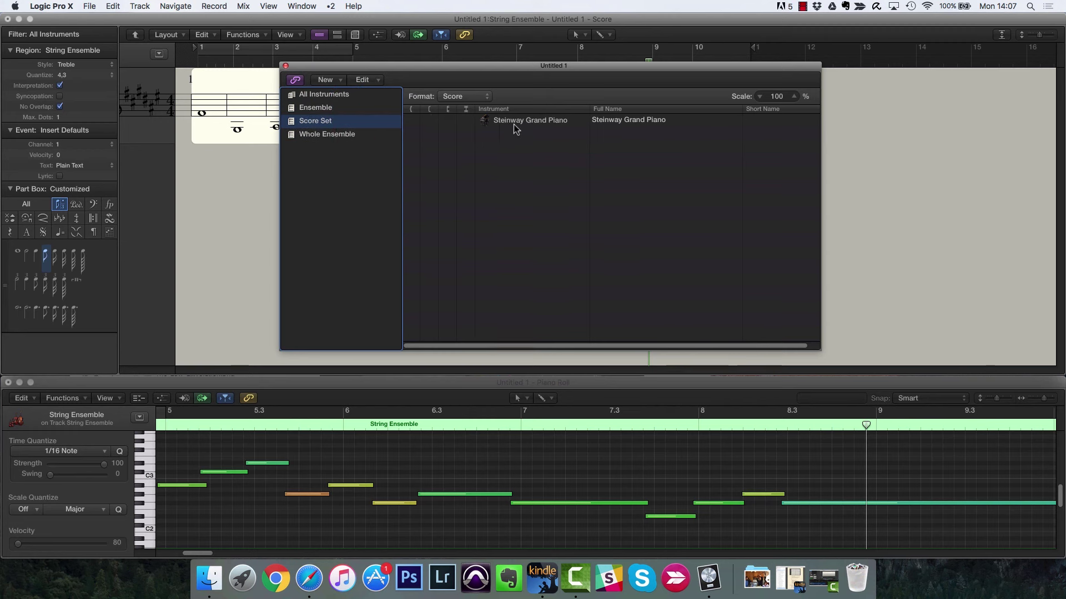
double_click(332, 121)
type("Piano")
key("Return")
- Add another empty set holding String Ensemble and name it Strings
left_click(327, 82)
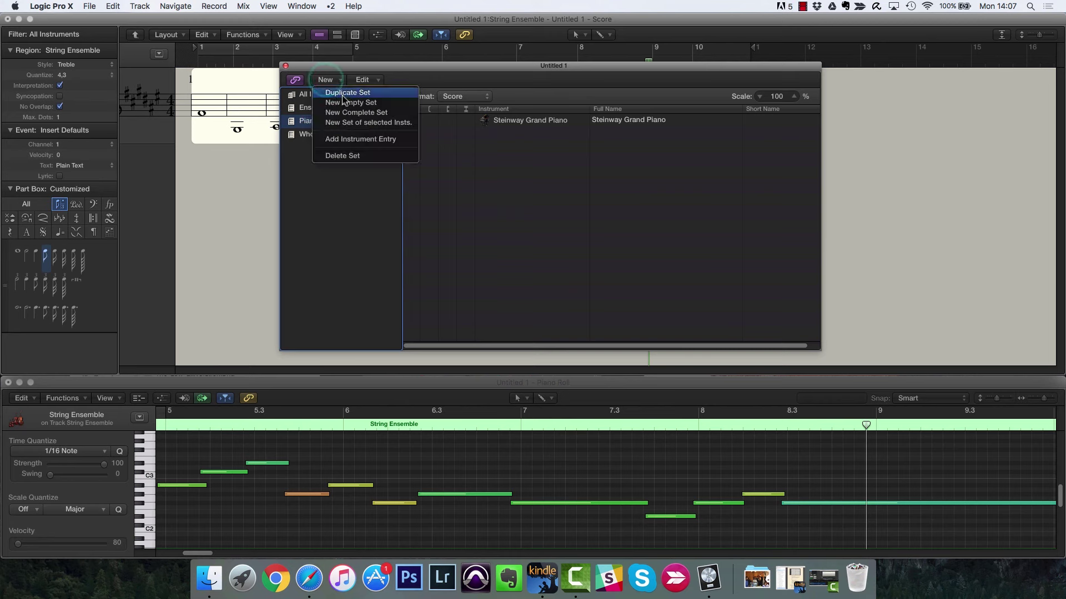
left_click(328, 102)
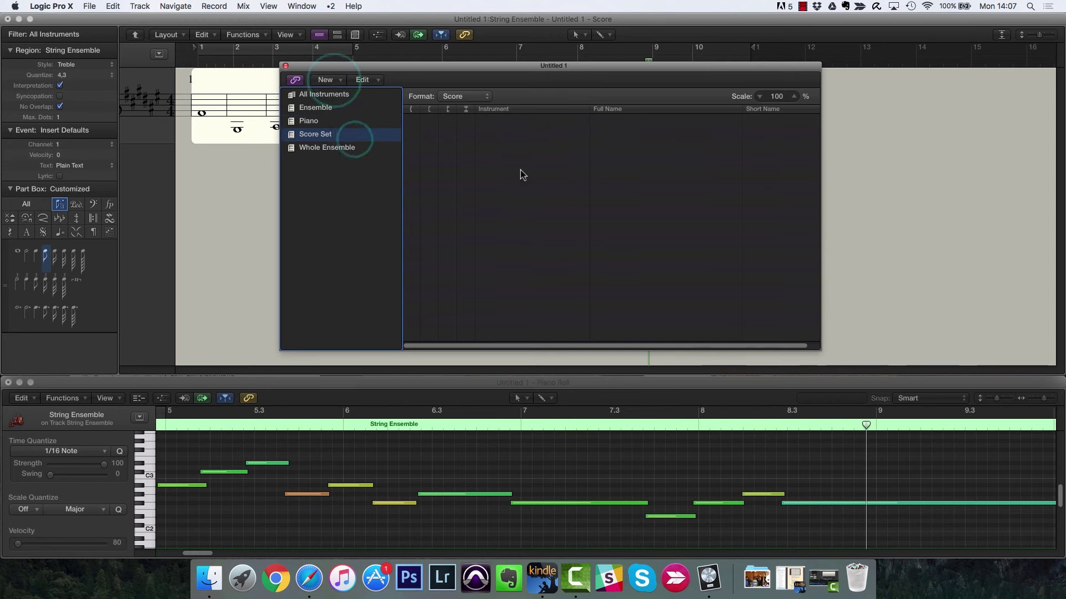
left_click(511, 118)
mouse_move(540, 144)
mouse_move(638, 170)
left_click(721, 181)
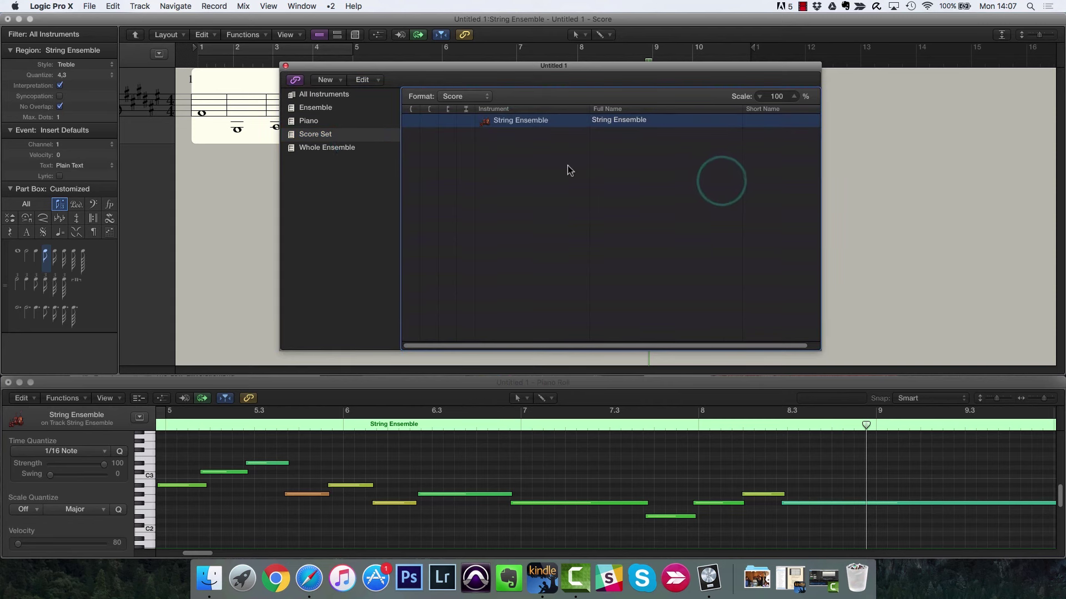
double_click(321, 134)
type("Strings")
key("Return")
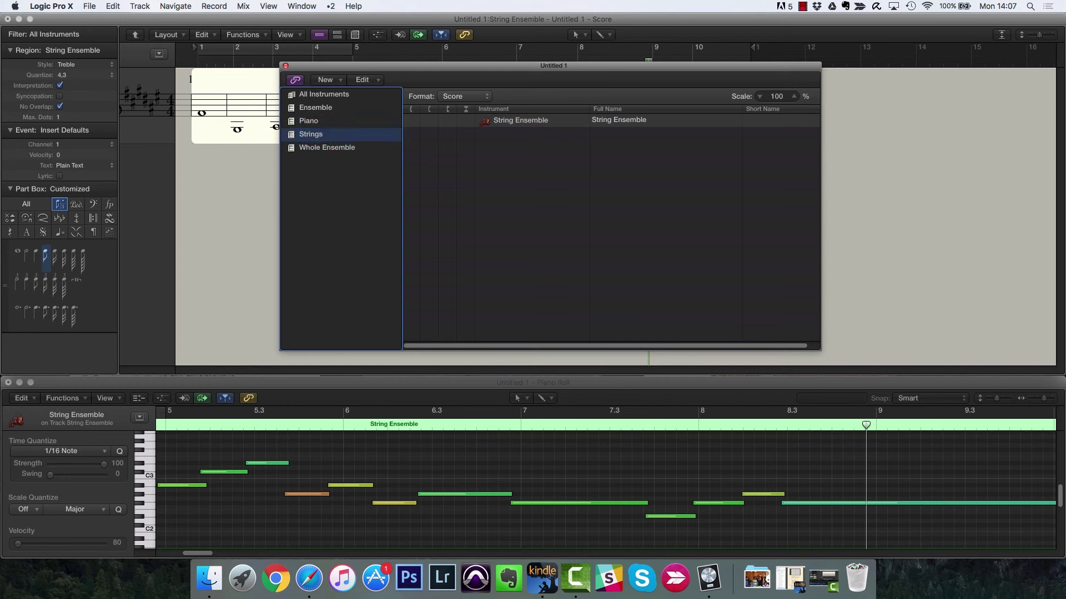
- Check the sets' instruments and leave Whole Ensemble selected
left_click(358, 152)
left_click(354, 137)
left_click(360, 150)
- Close the Score Sets window and preview Steinway Grand Piano alone, then All Instruments
left_click(286, 65)
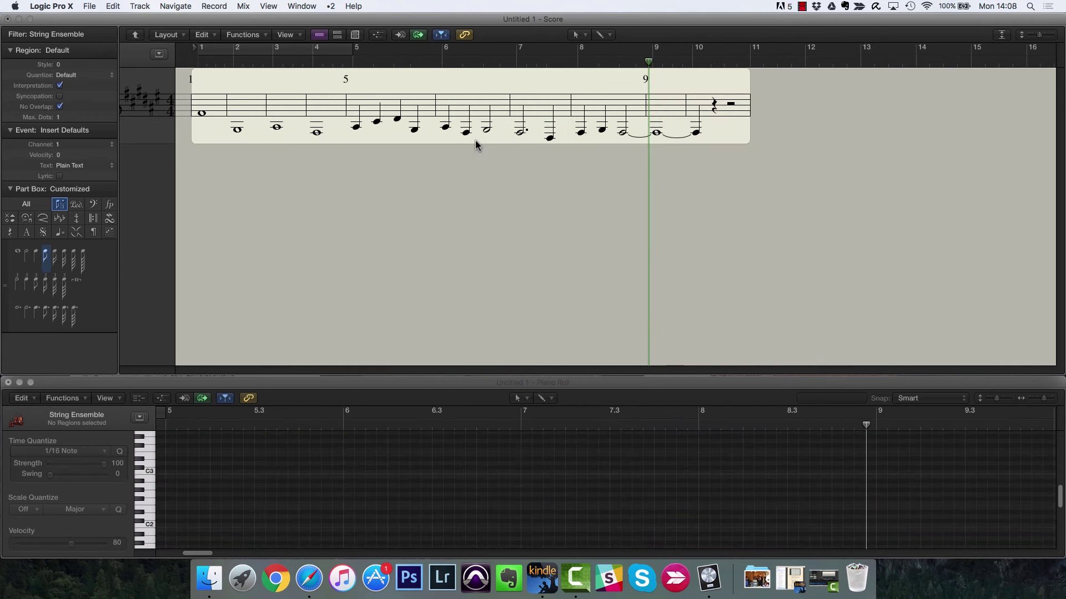
left_click(90, 37)
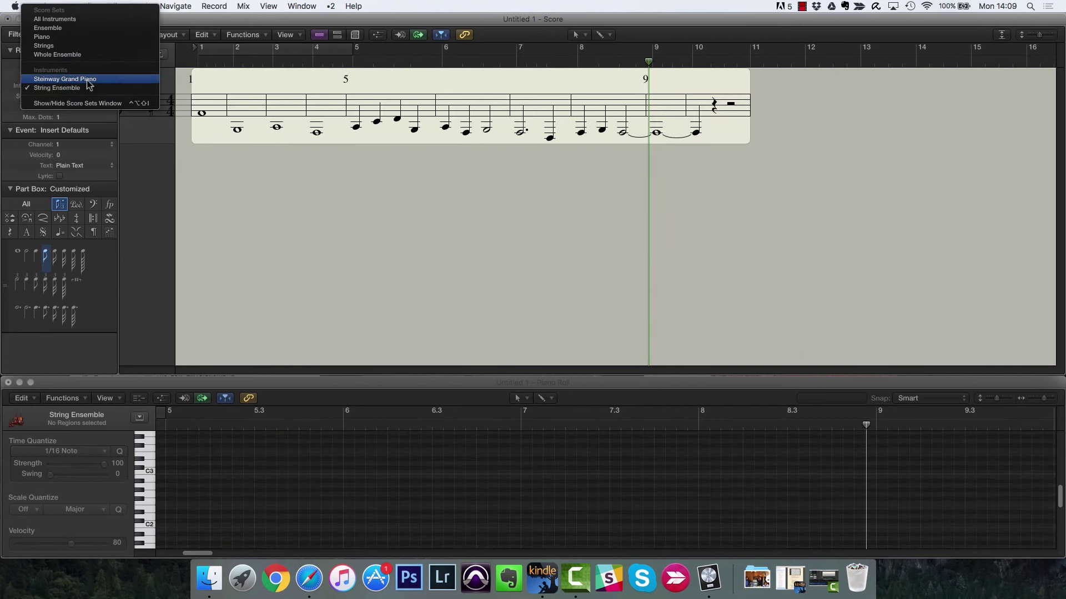
left_click(86, 77)
left_click(84, 35)
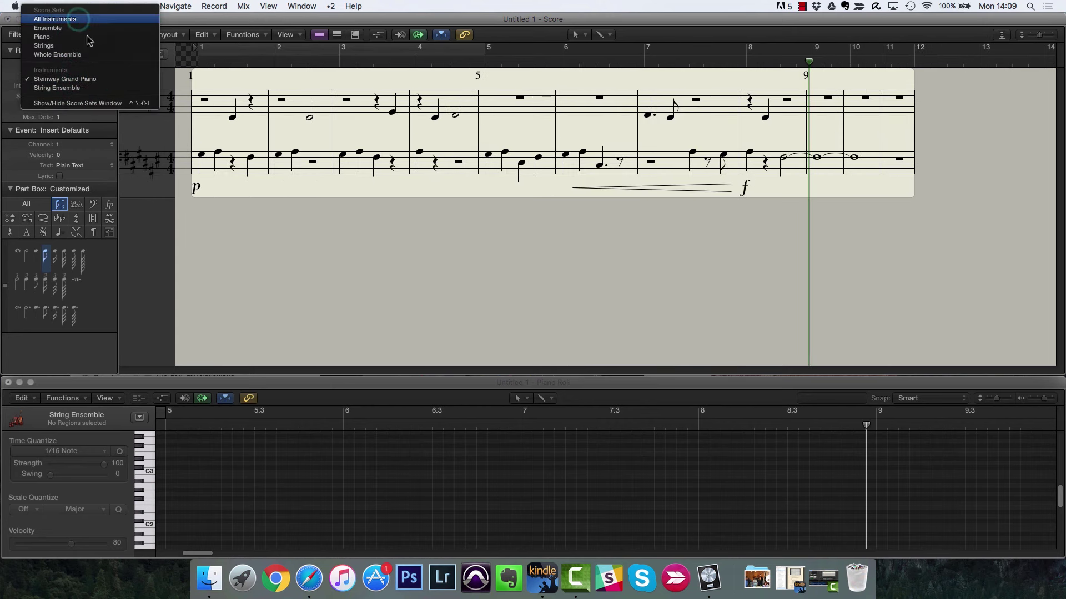
left_click(78, 19)
- Display the Whole Ensemble score set in page view
left_click(71, 34)
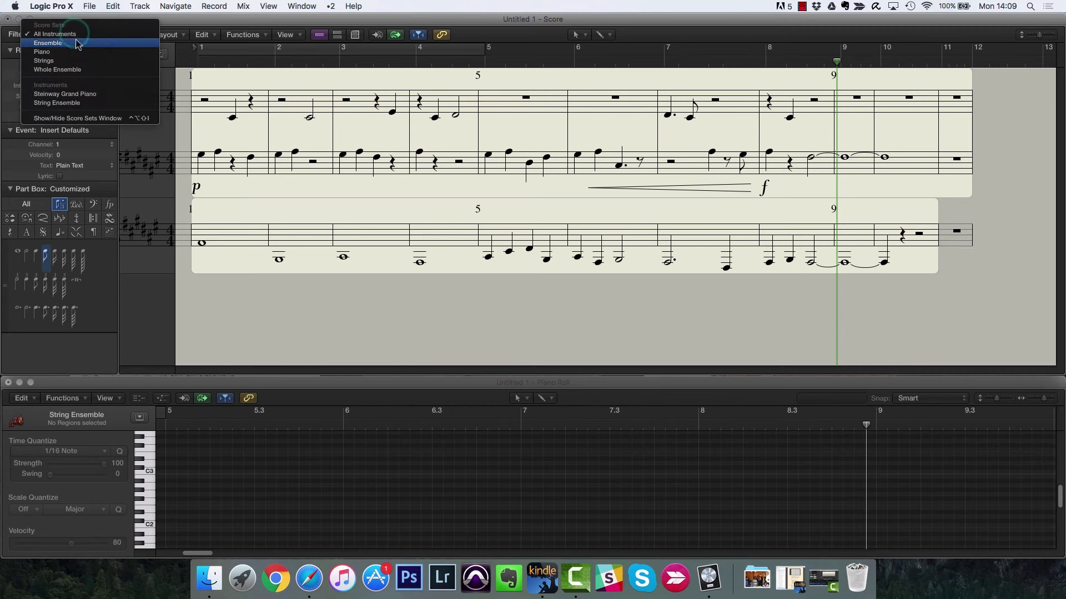
left_click(103, 70)
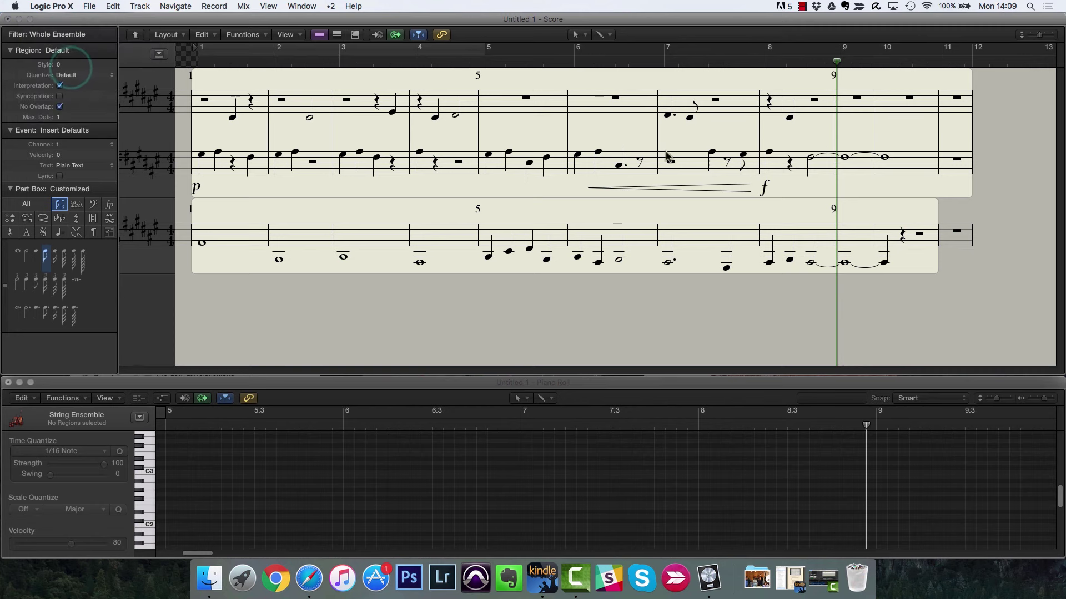
left_click(356, 35)
scroll(469, 183, "down", 3)
scroll(469, 180, "up", 3)
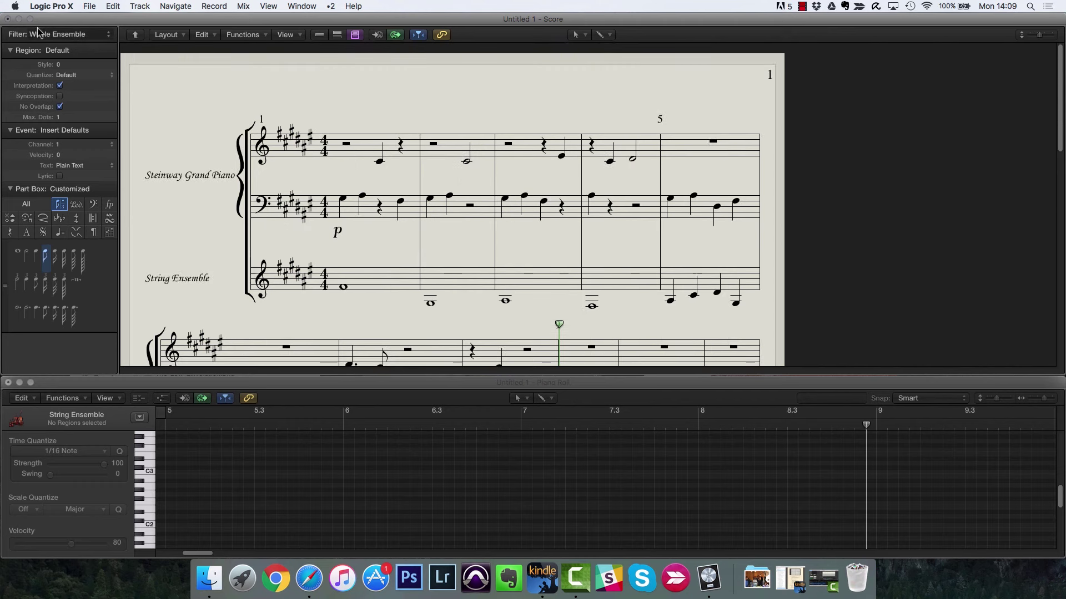
- Set the Whole Ensemble score set's scale to 50 in the Score Sets window, then close it
left_click(76, 36)
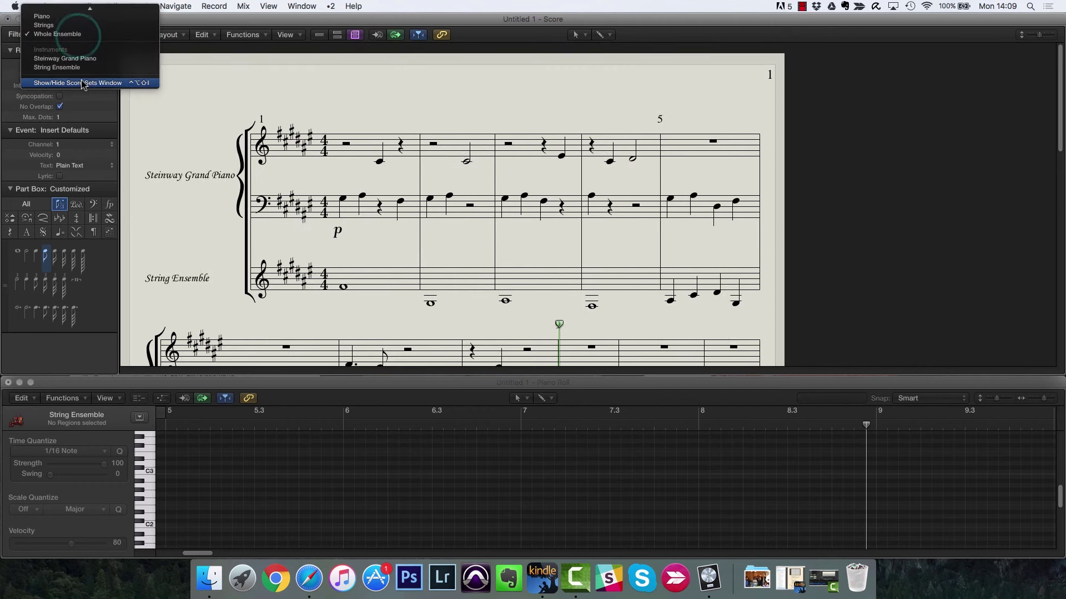
left_click(82, 81)
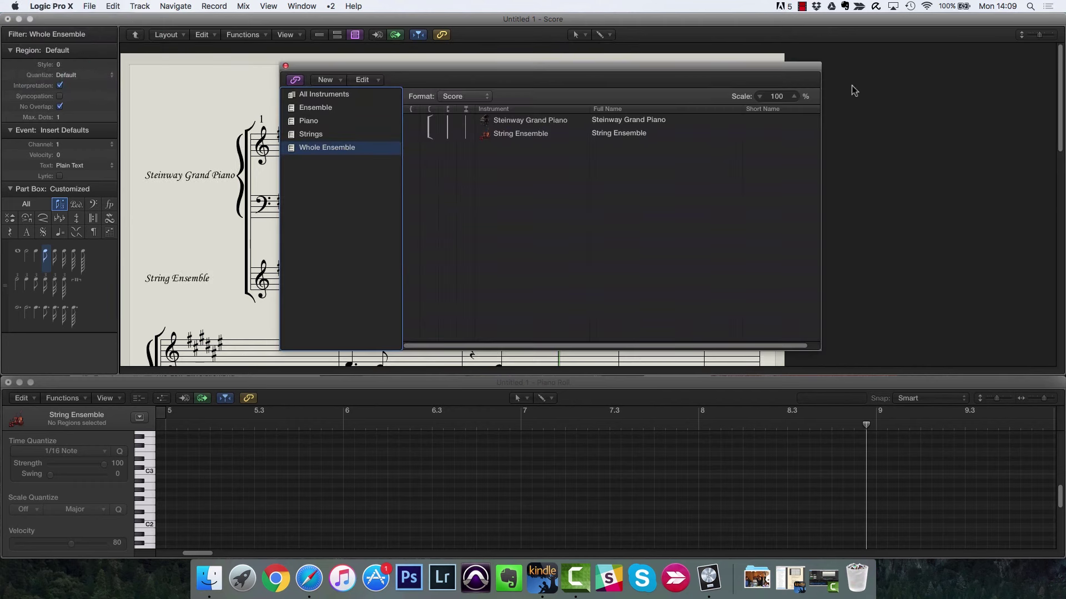
double_click(776, 97)
type("5")
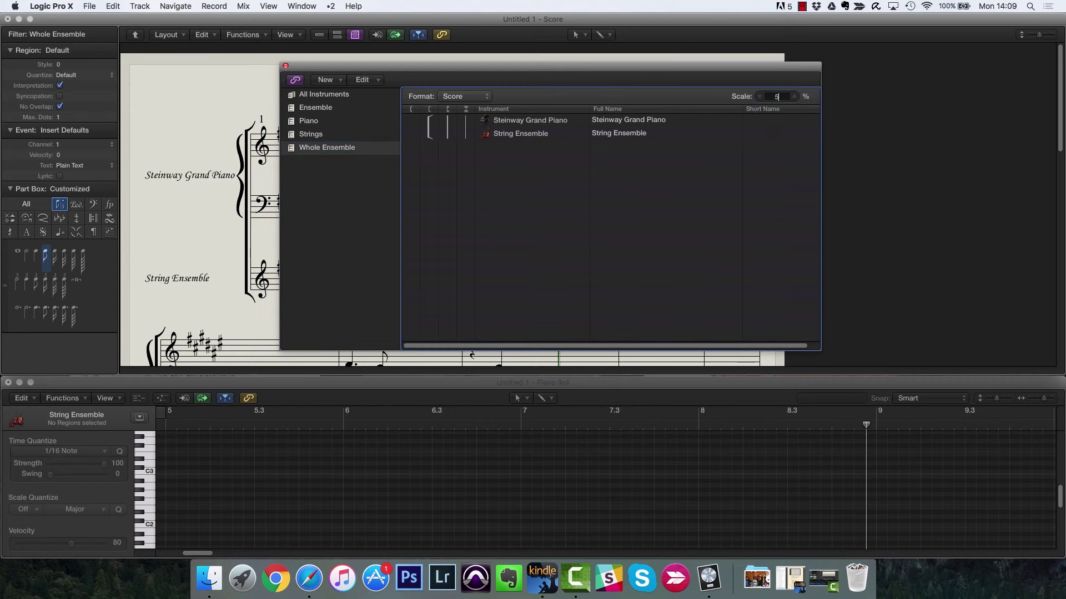
type("0")
key("Return")
left_click_drag(297, 64, 502, 89)
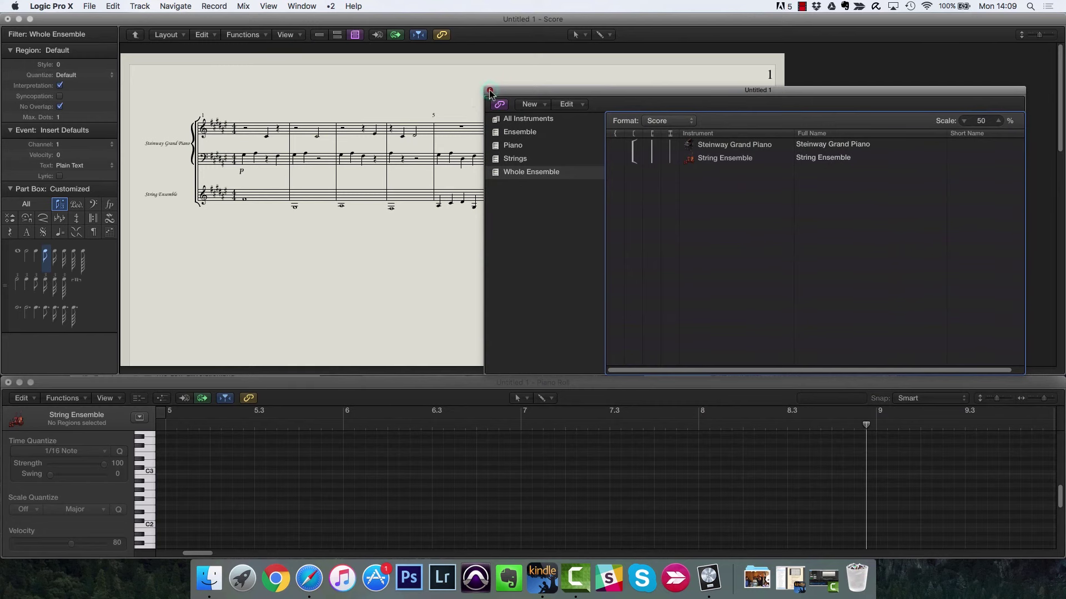
left_click(490, 90)
- Compare All Instruments with the scaled Whole Ensemble set, then display the Strings set
left_click(43, 40)
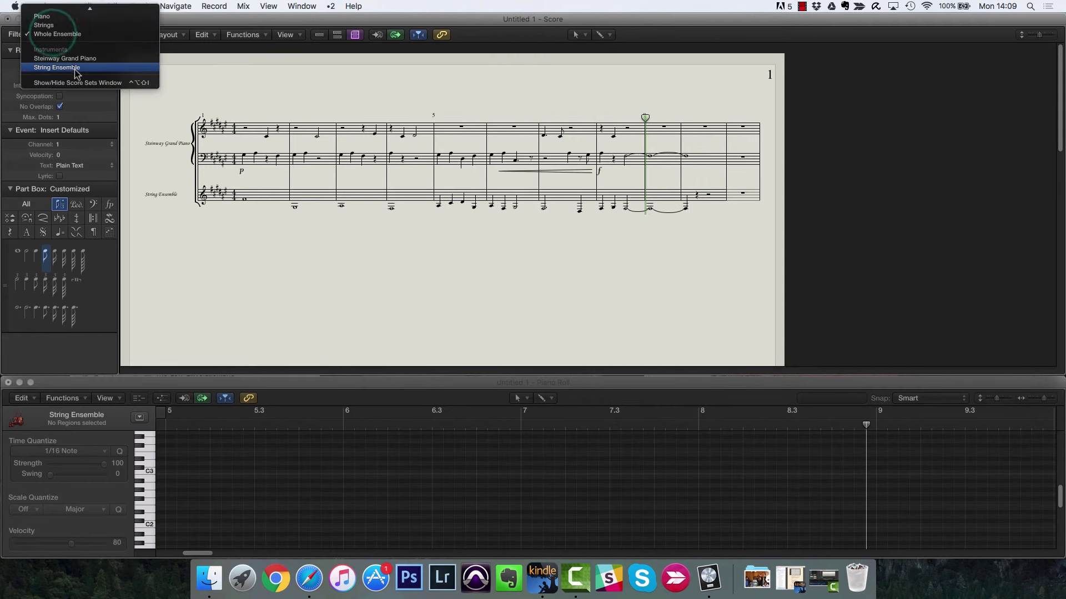
left_click(54, 19)
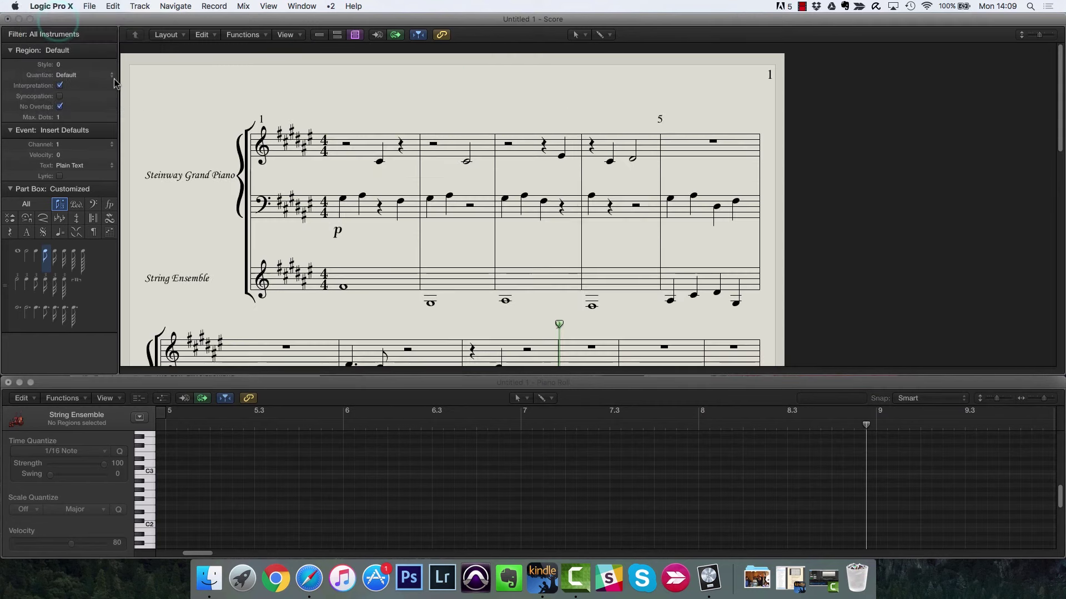
left_click(55, 34)
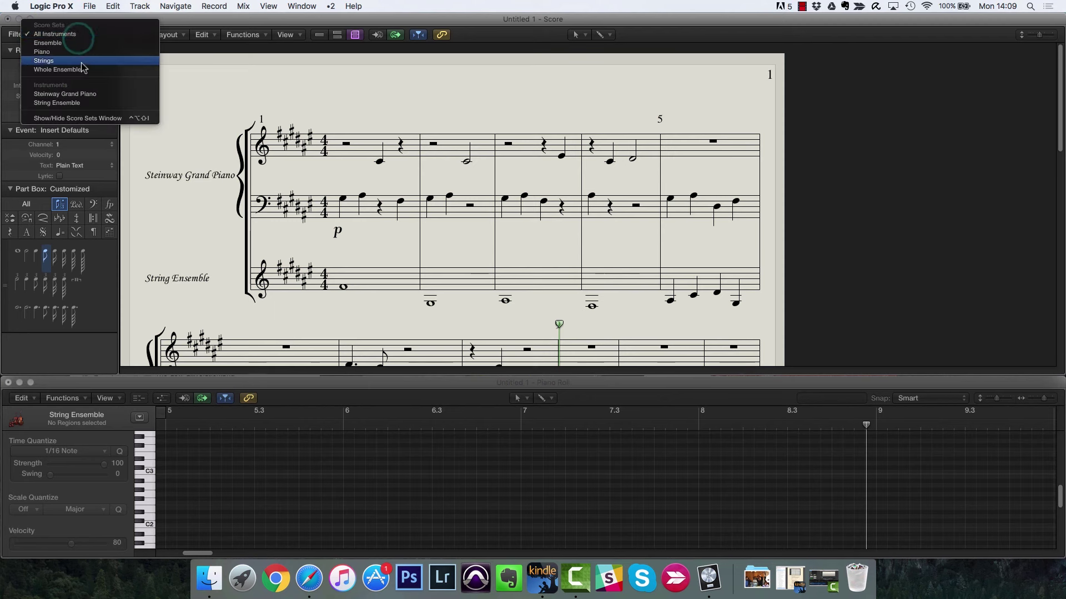
left_click(81, 67)
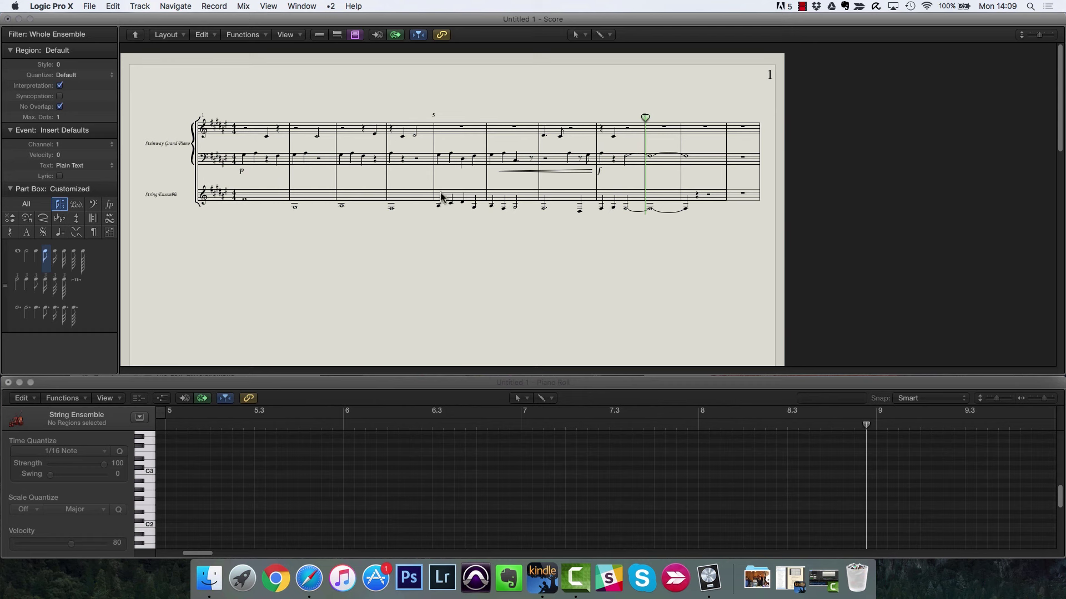
left_click(90, 7)
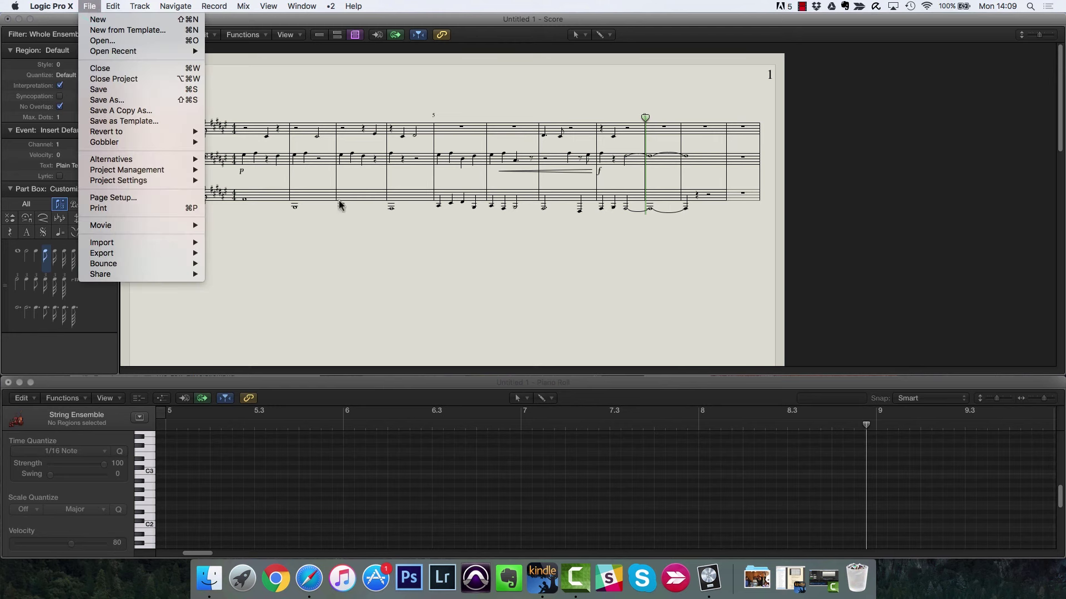
left_click(389, 245)
left_click(67, 34)
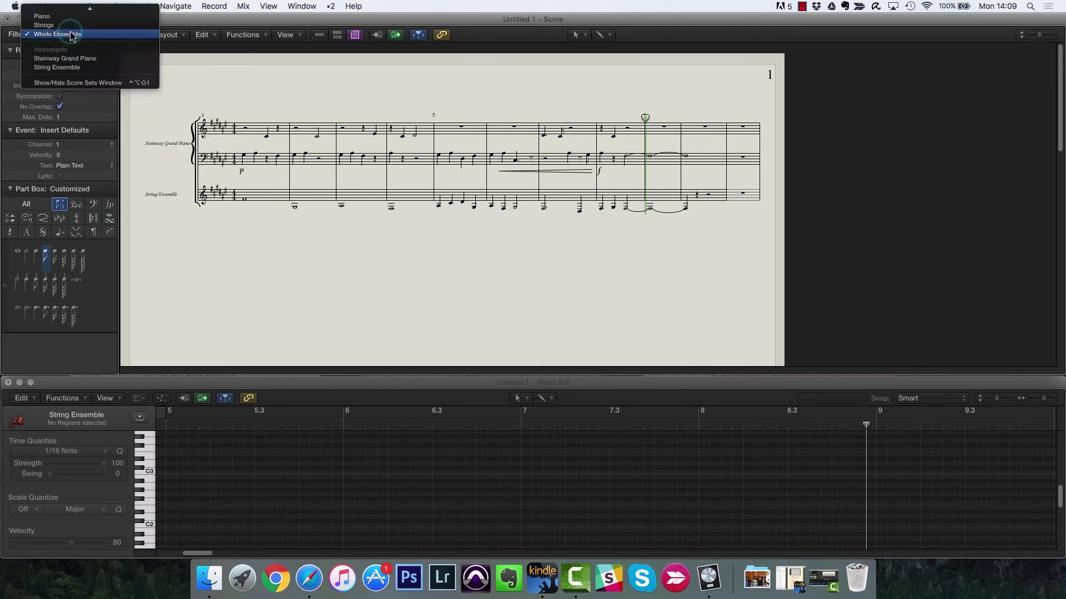
left_click(67, 21)
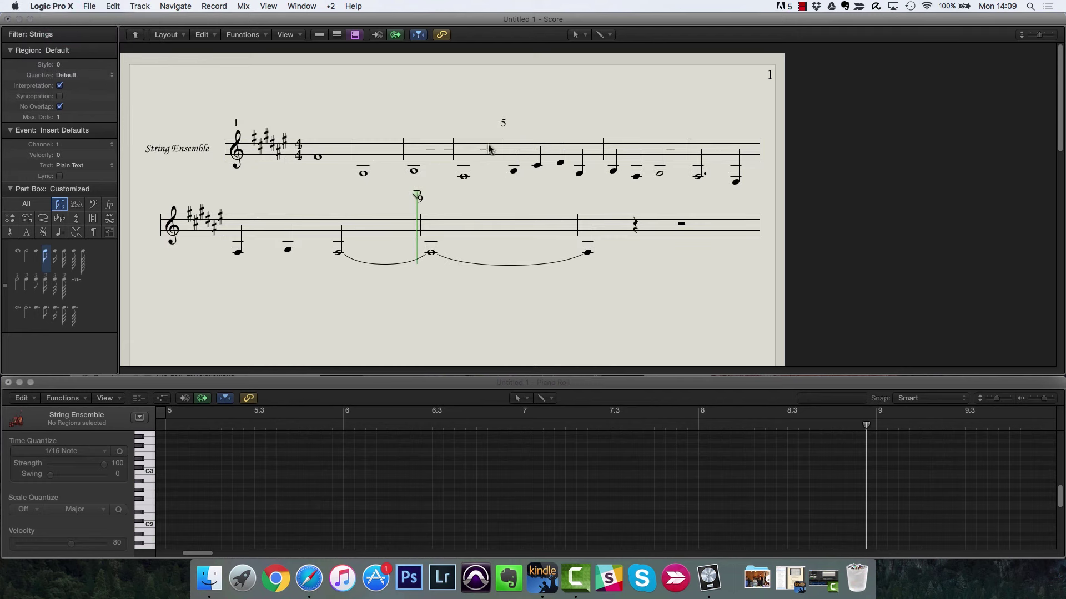